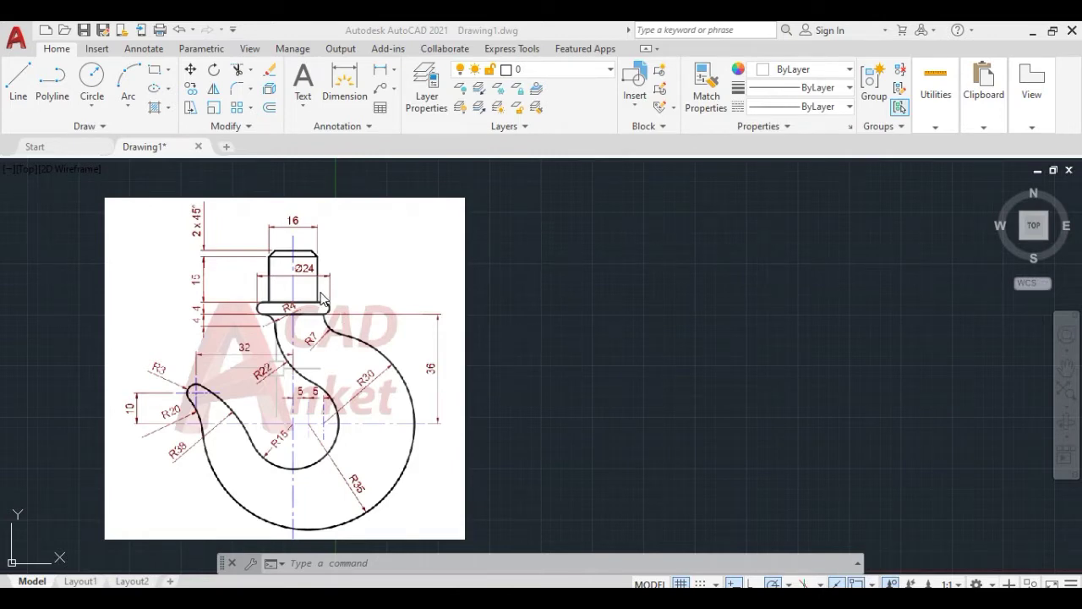
Change the drawing's insertion scale from Inches to Millimeters with the UN units command.
right_click(584, 283)
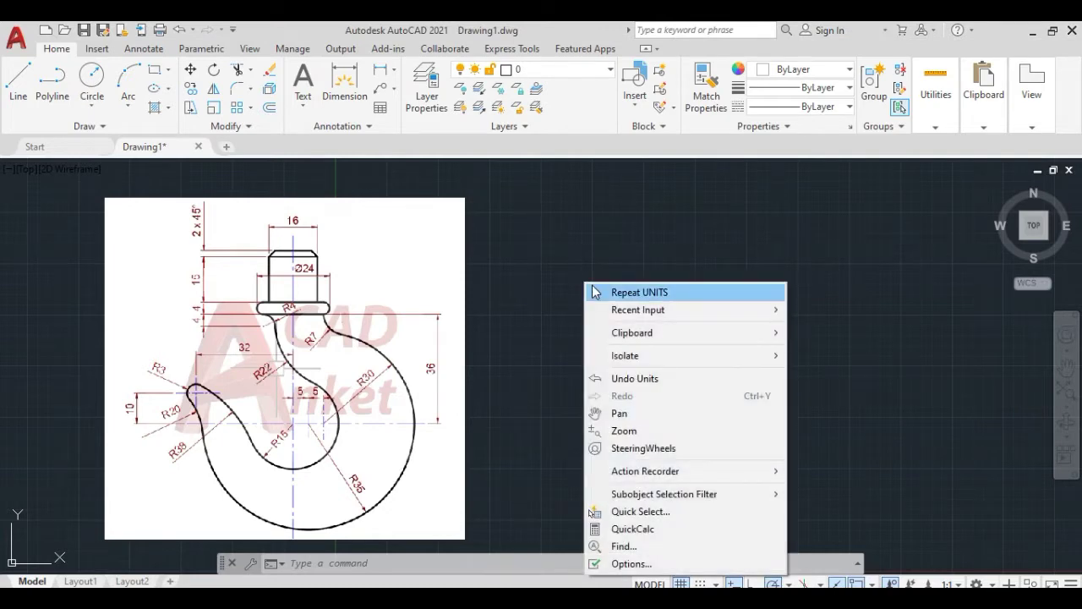
key(Escape)
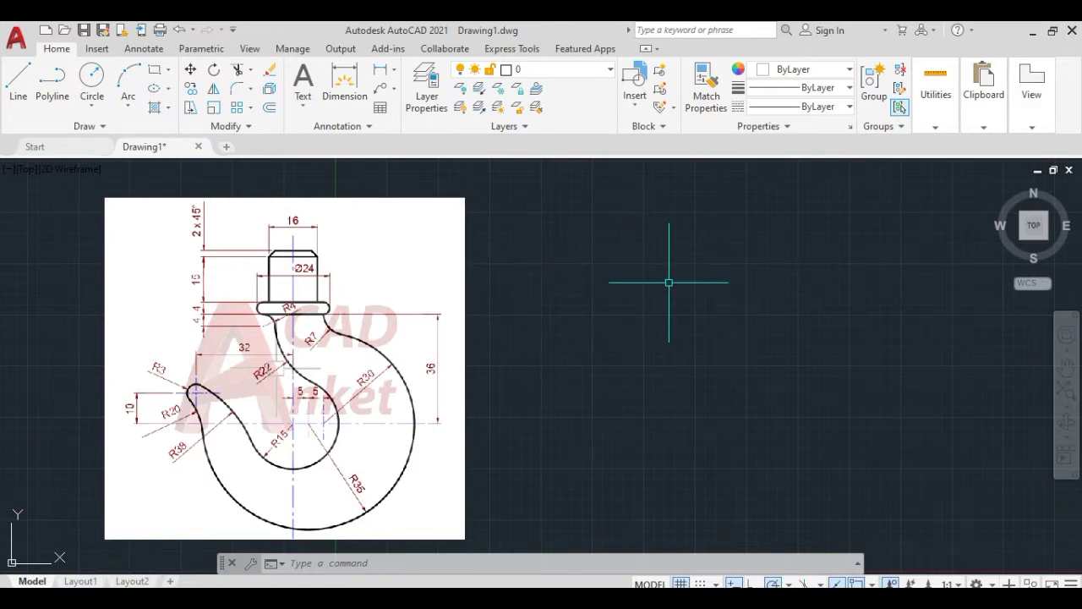
text(UN)
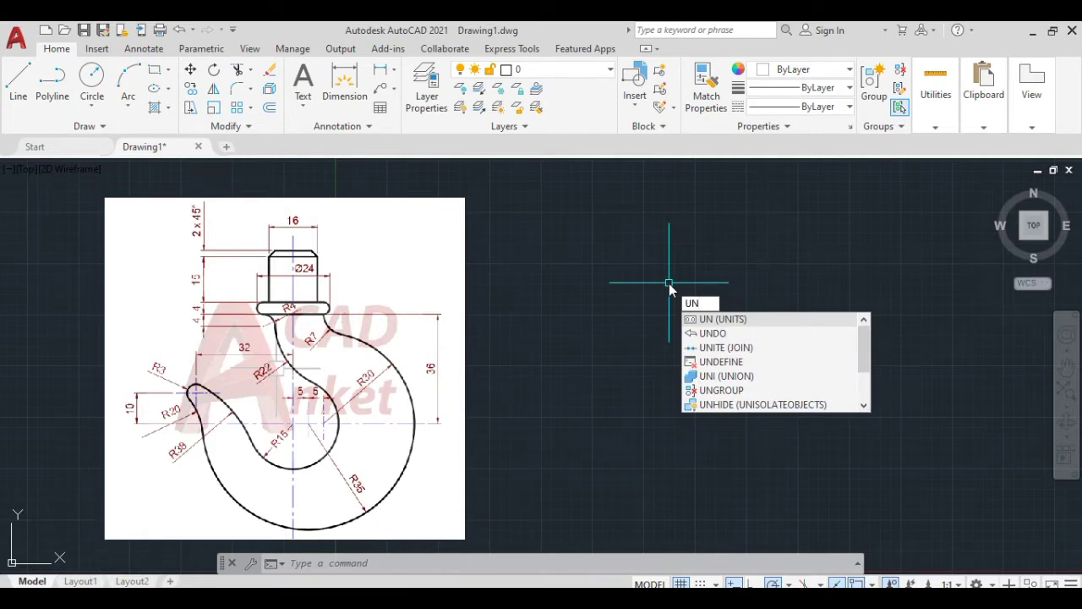
key(Return)
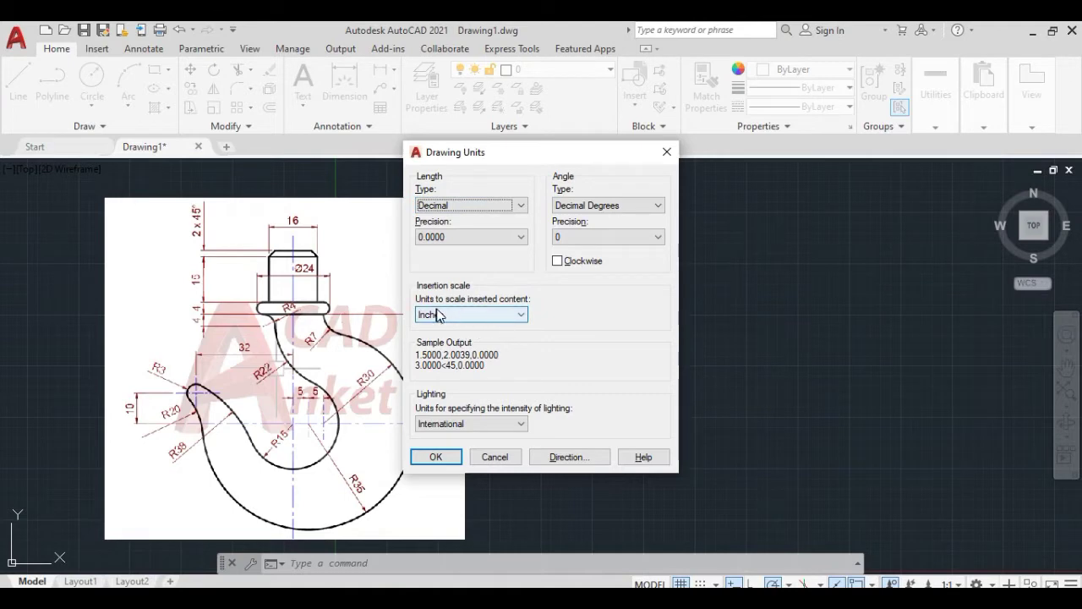
click(519, 315)
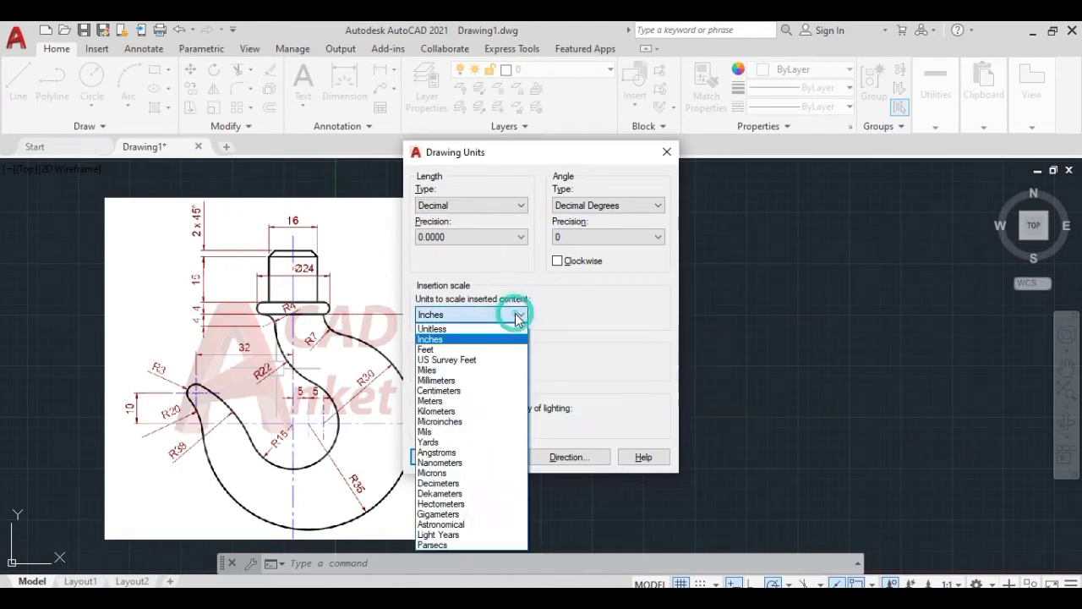
click(447, 383)
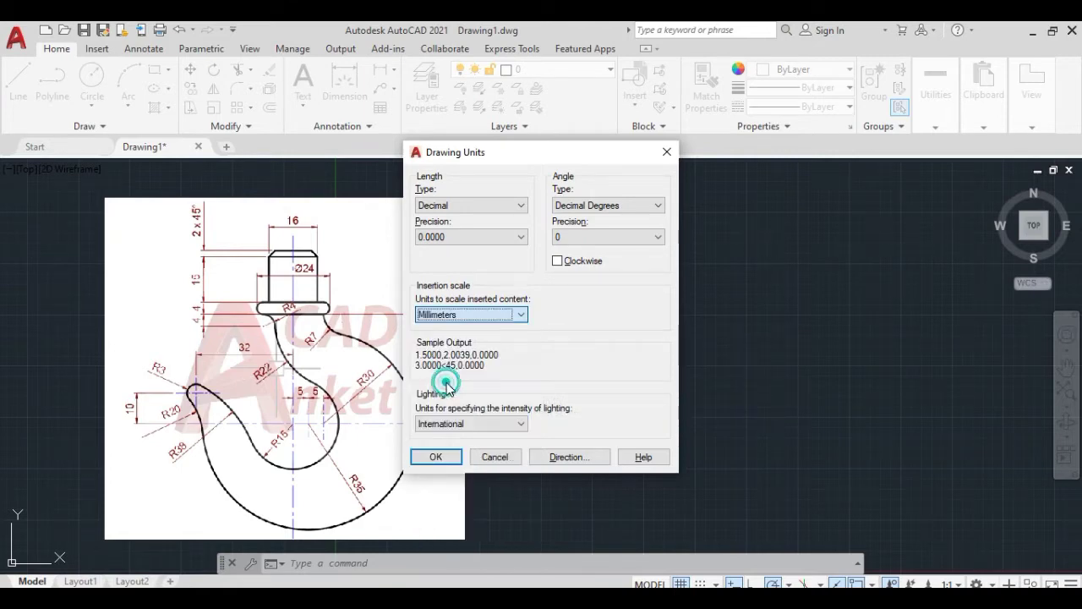
click(448, 457)
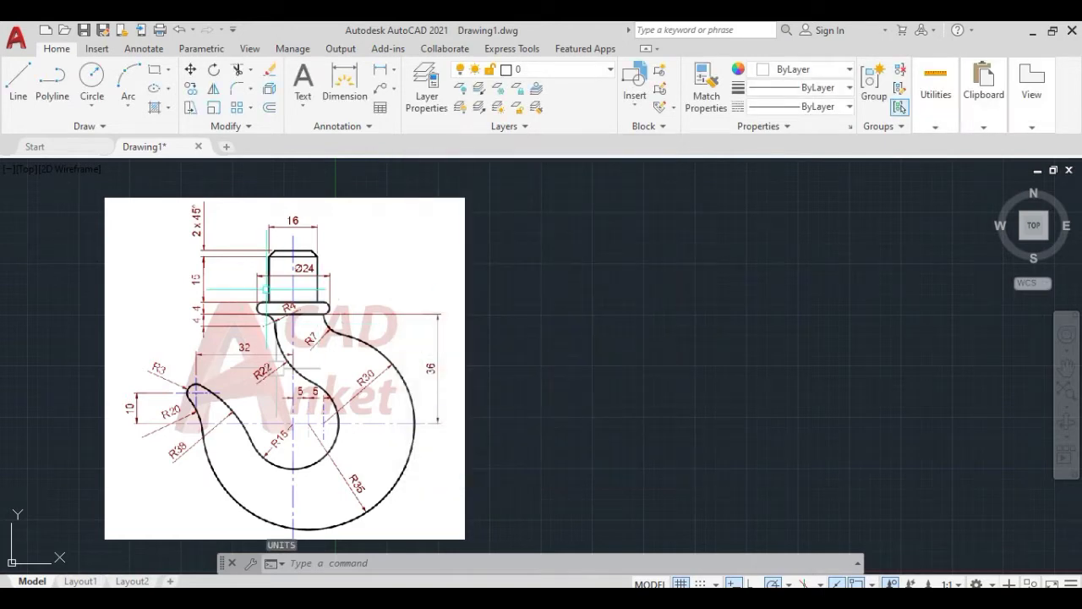
With Ortho on, start a line beside the reference image and draw the 15-unit left side upward.
scroll(287, 273, up, 2)
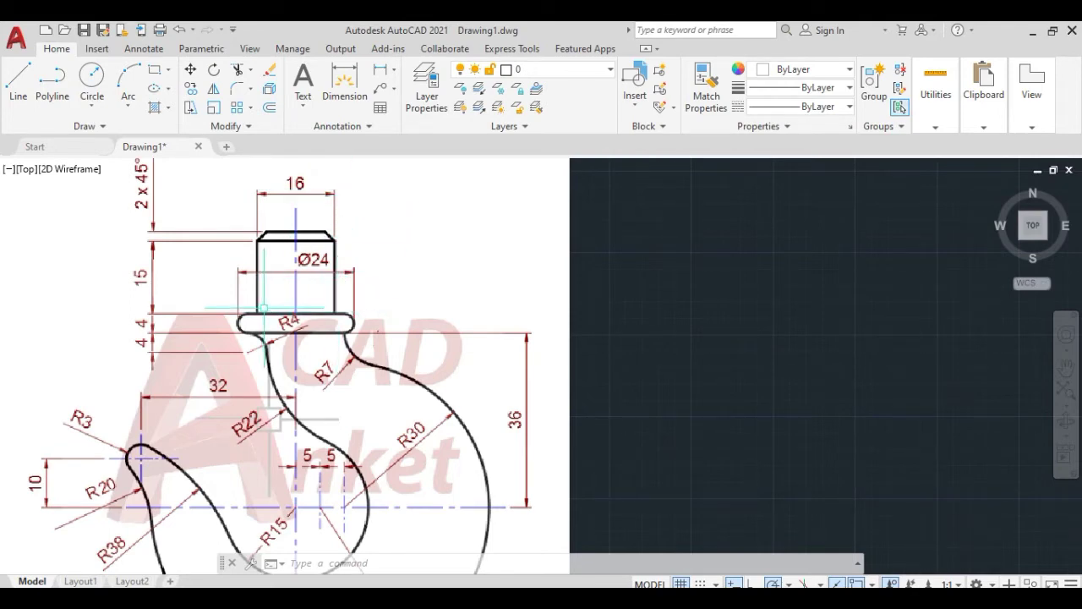
scroll(267, 302, down, 1)
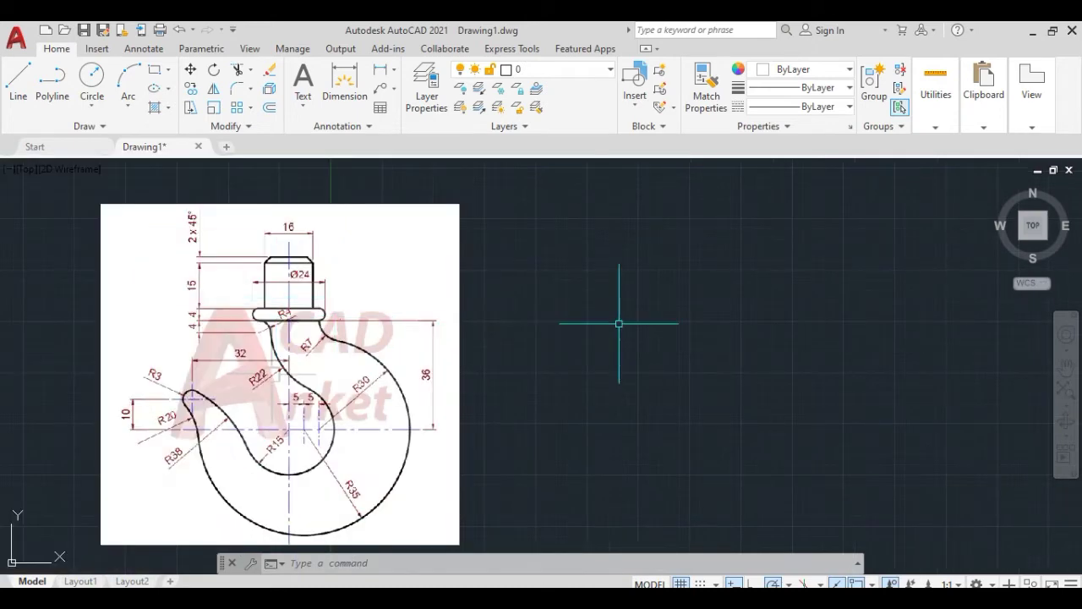
click(17, 82)
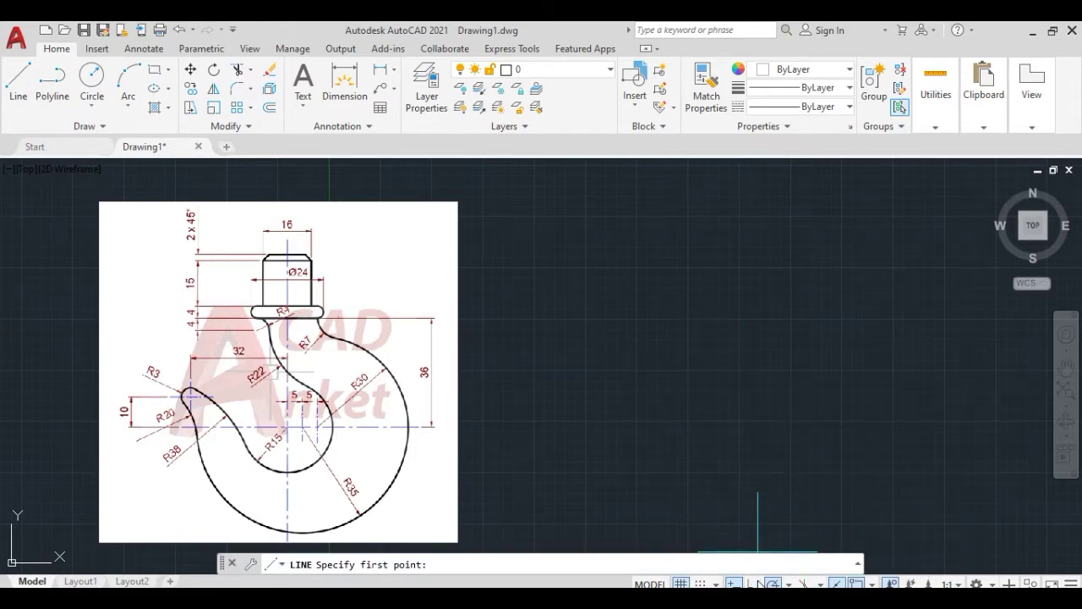
key(F8)
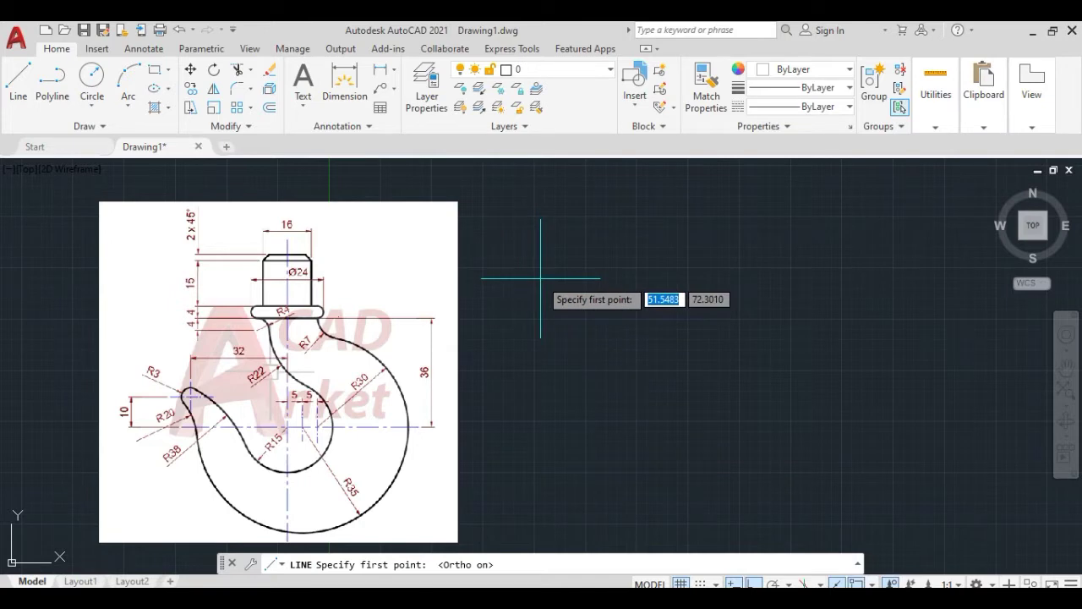
click(542, 328)
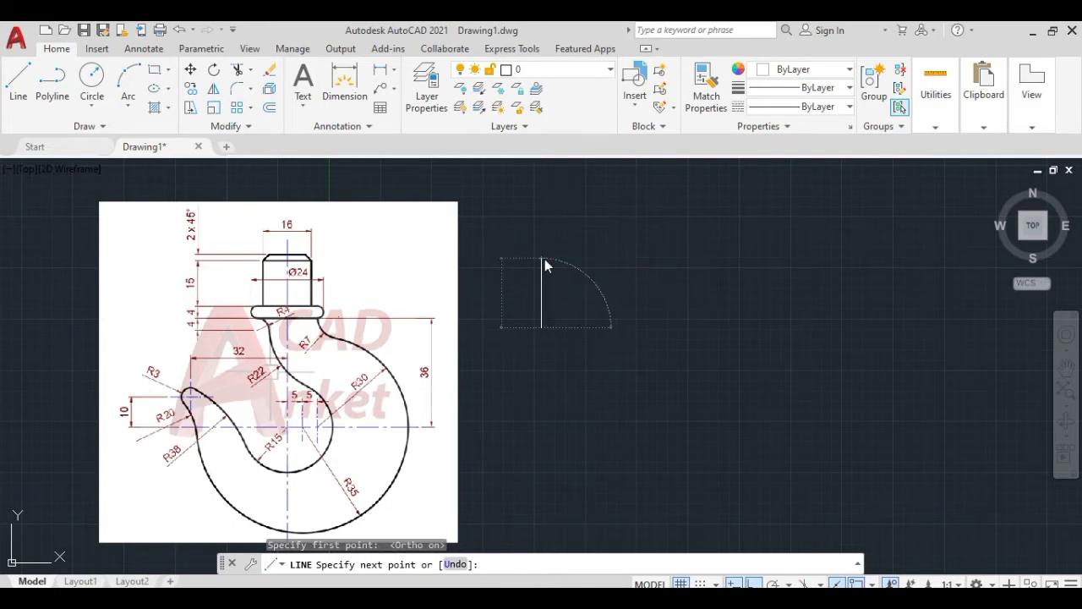
key(Return)
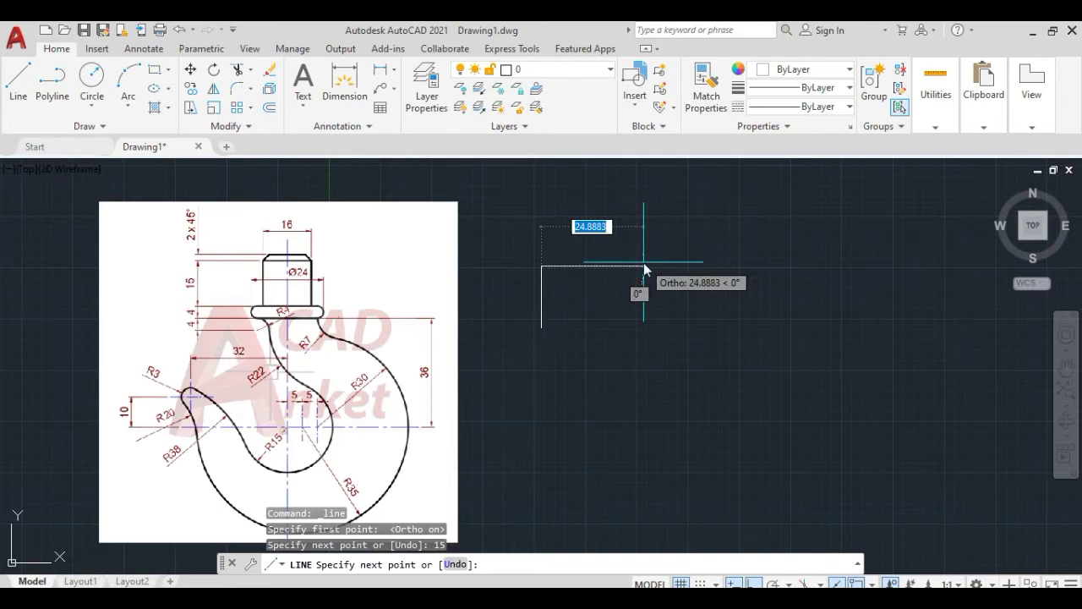
Add the 16-unit top and 15-unit right side, closing the rectangle at its start.
text(16)
key(Return)
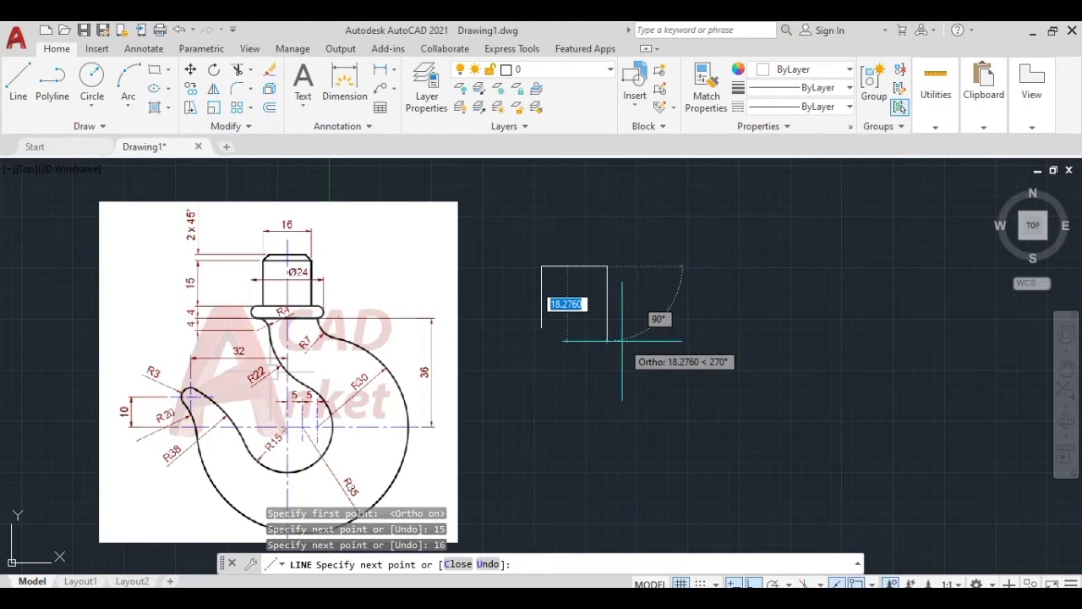
text(15)
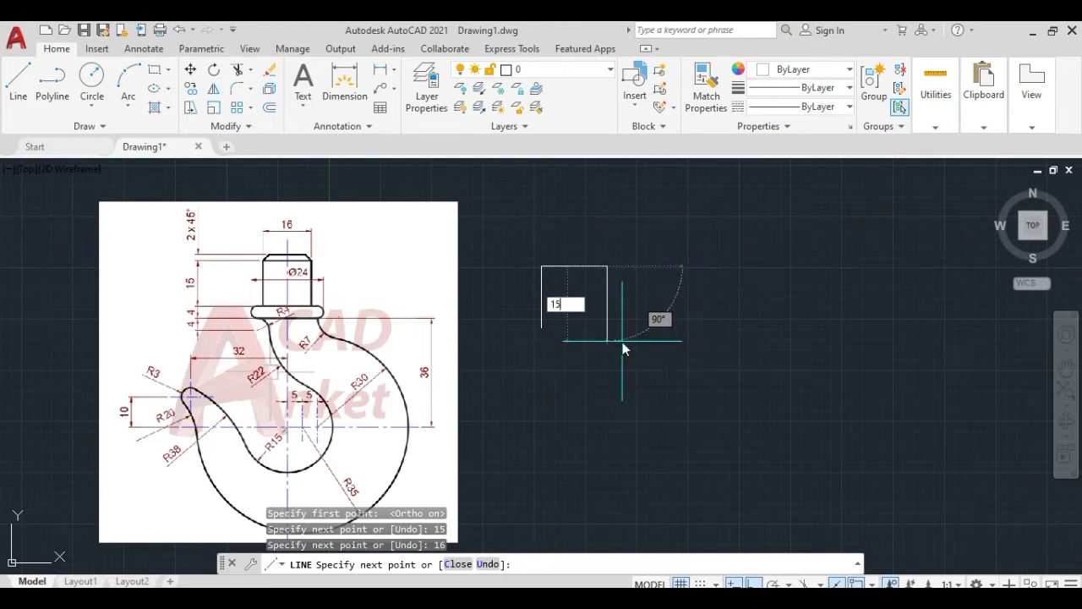
key(Return)
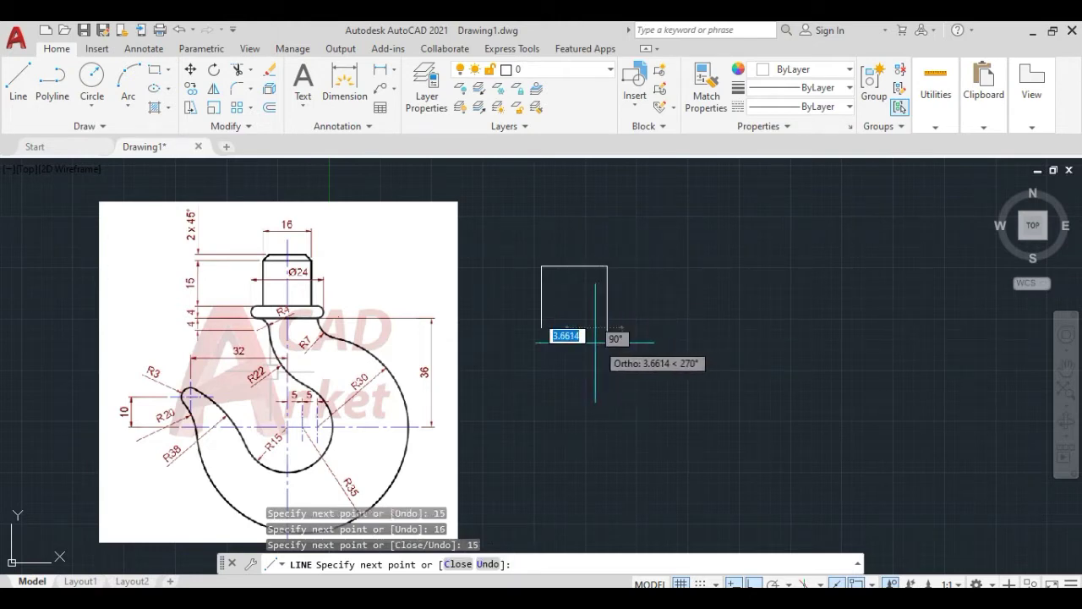
scroll(575, 330, up, 2)
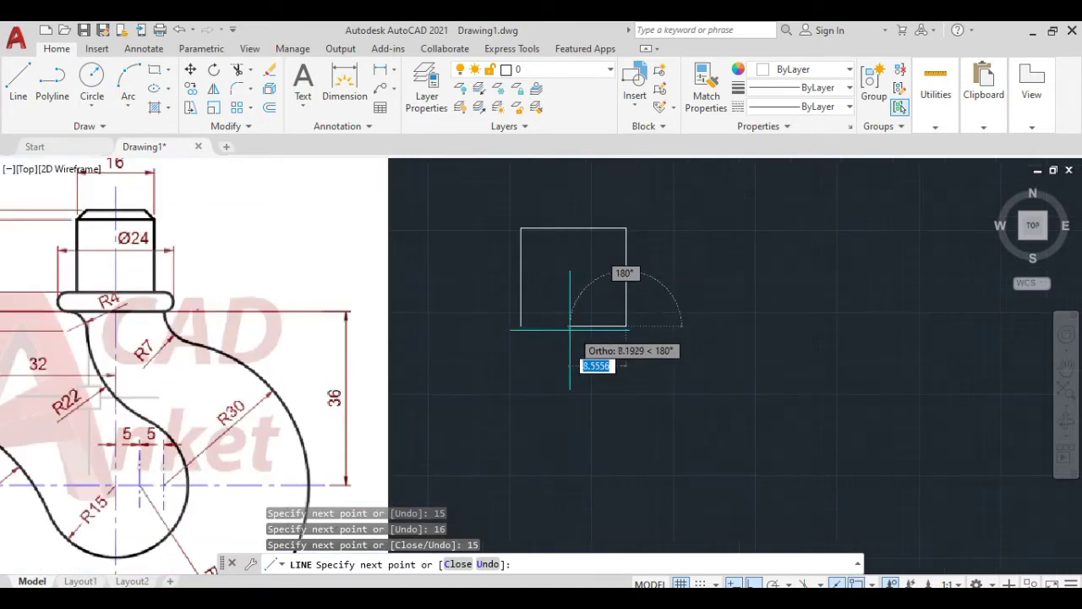
click(521, 327)
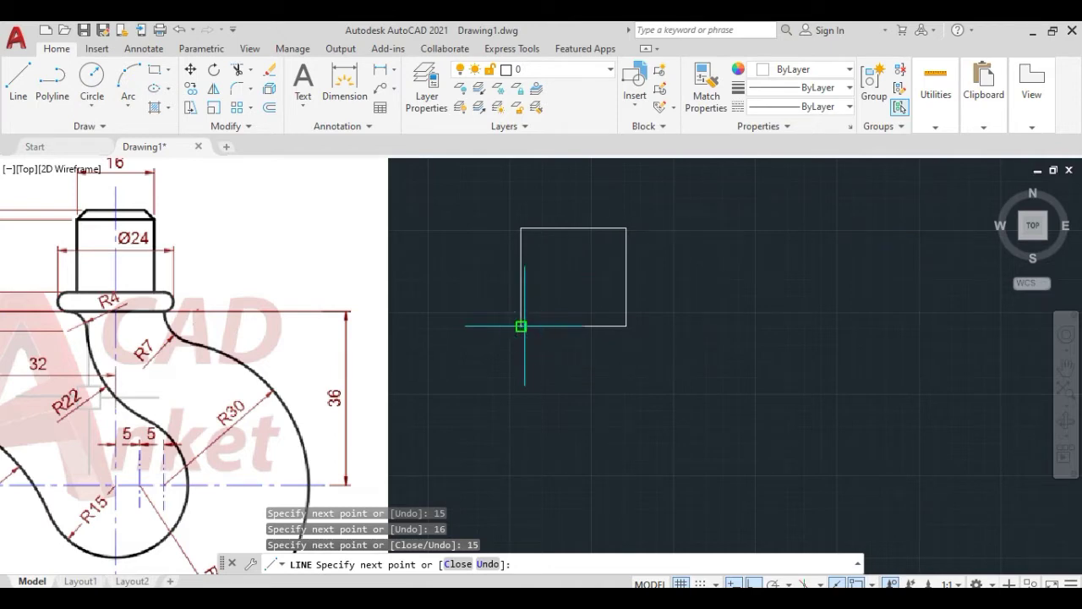
key(Escape)
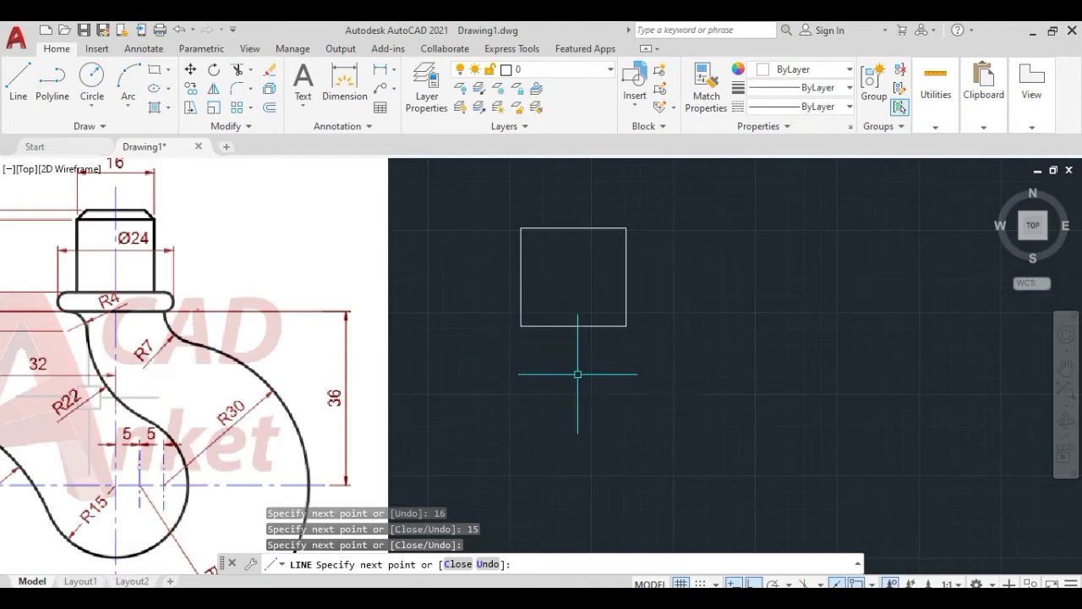
Start a new line and enable polar tracking with 45-degree angle increments.
middle_drag(594, 369, 705, 386)
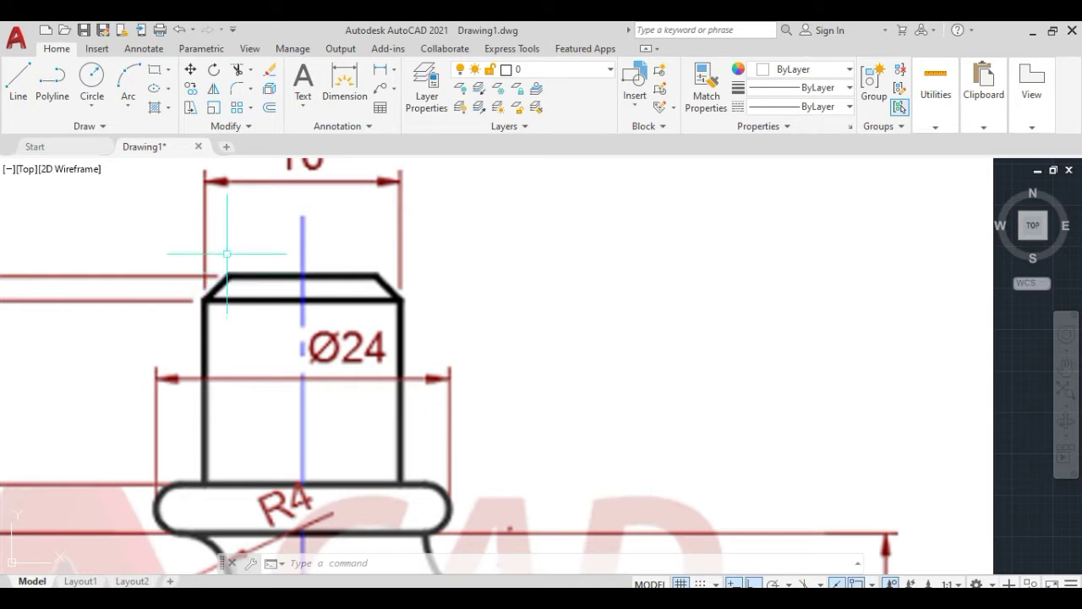
scroll(220, 249, down, 4)
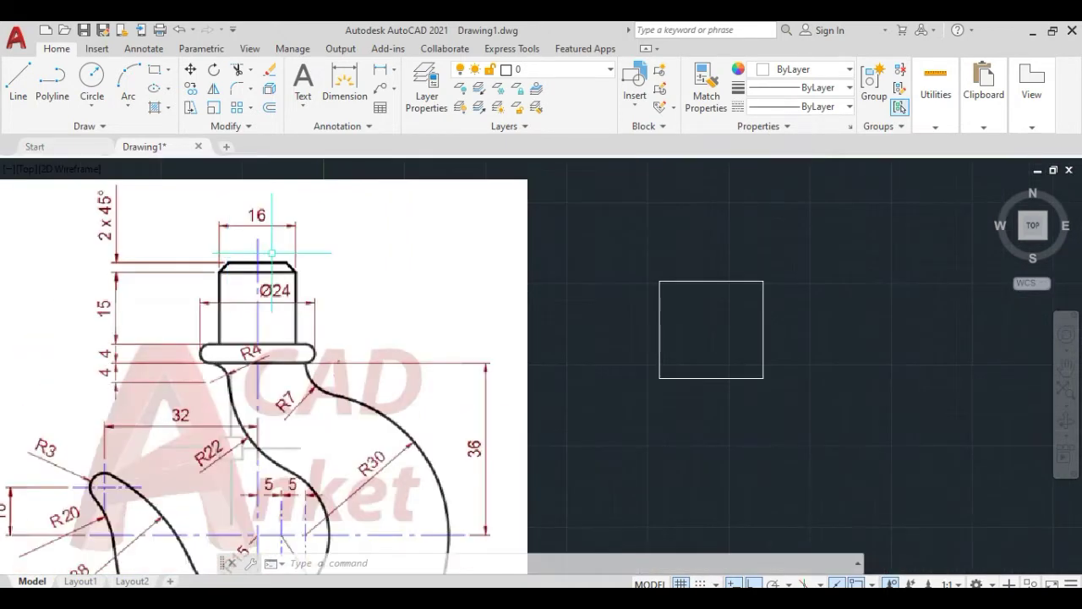
scroll(553, 258, down, 2)
middle_drag(554, 258, 515, 257)
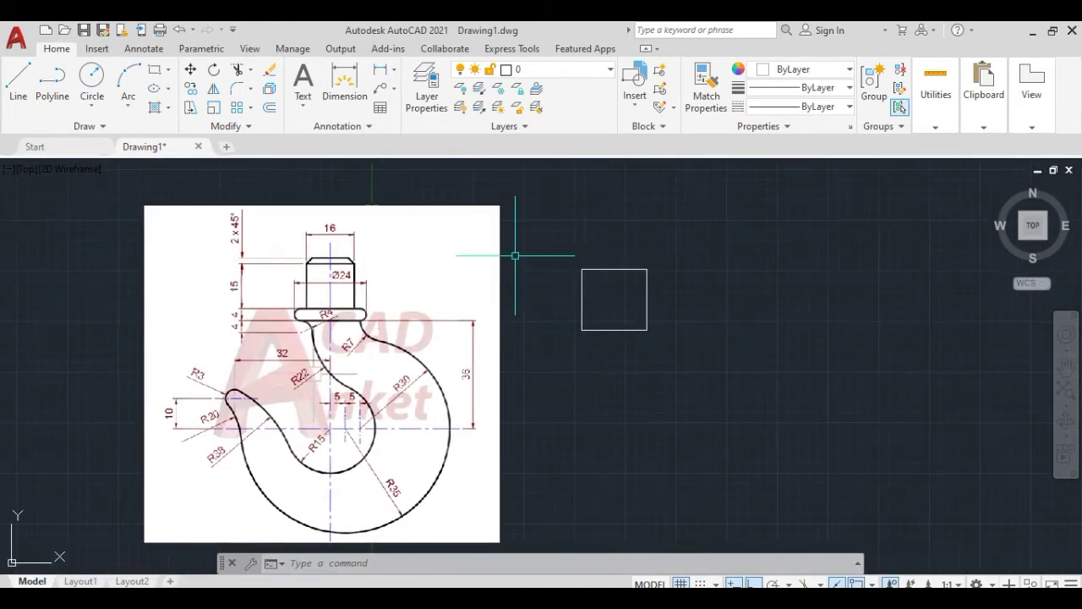
click(22, 90)
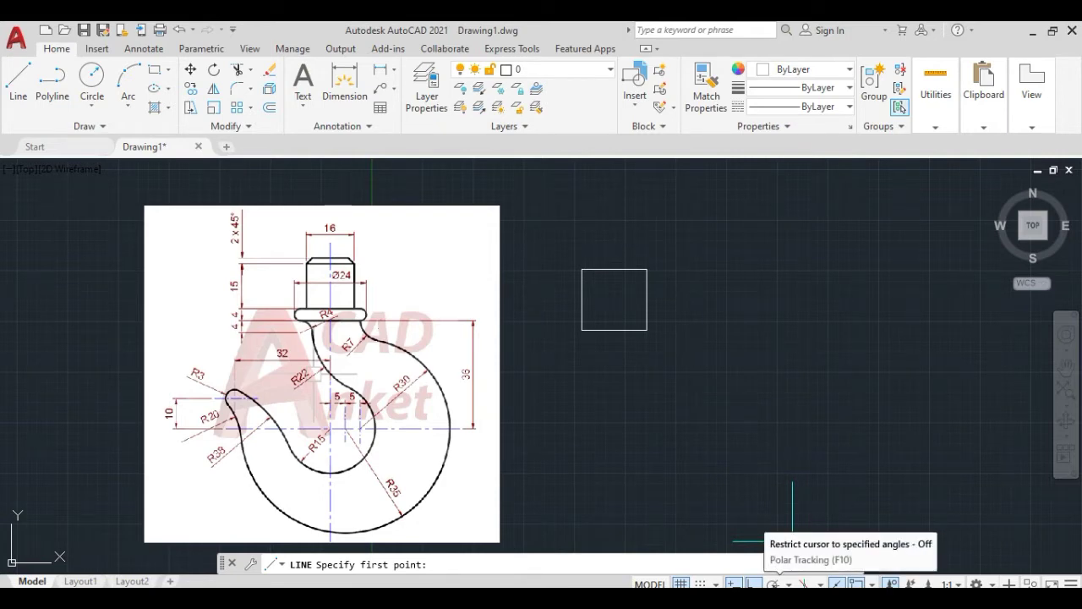
click(772, 583)
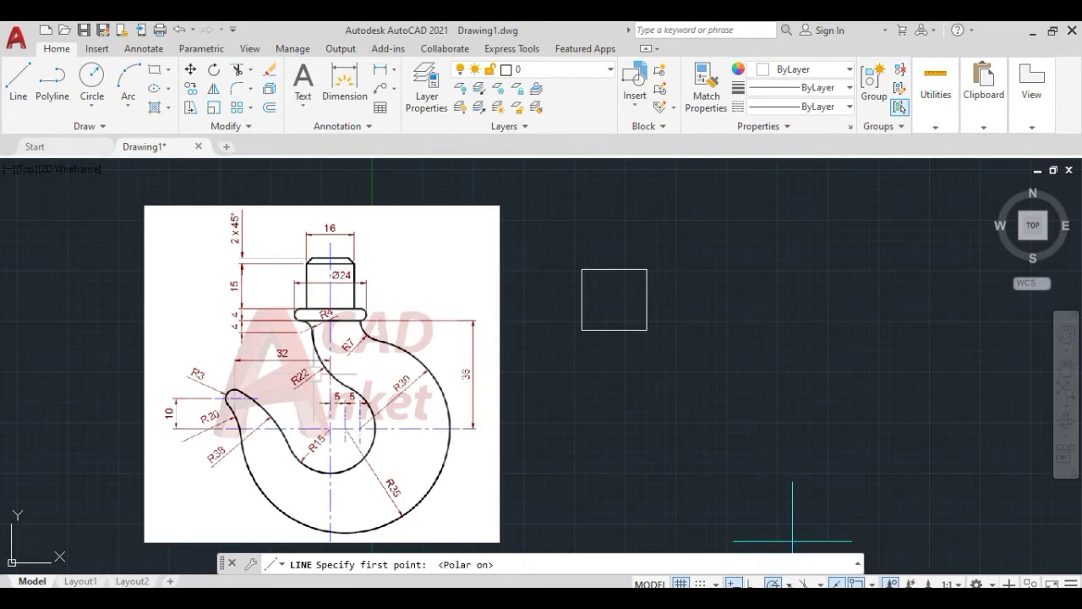
click(788, 583)
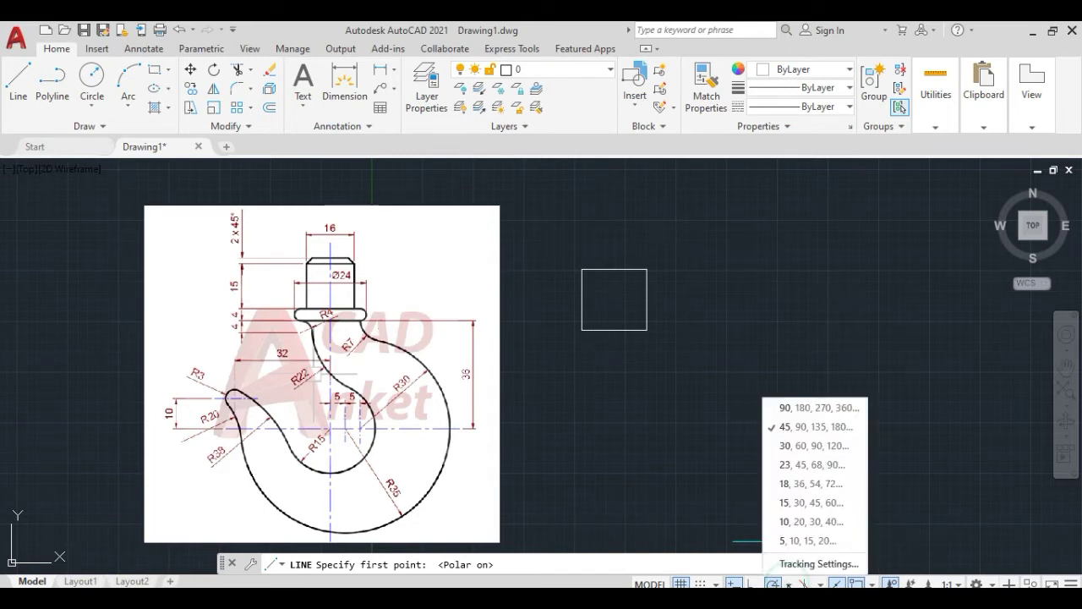
click(786, 428)
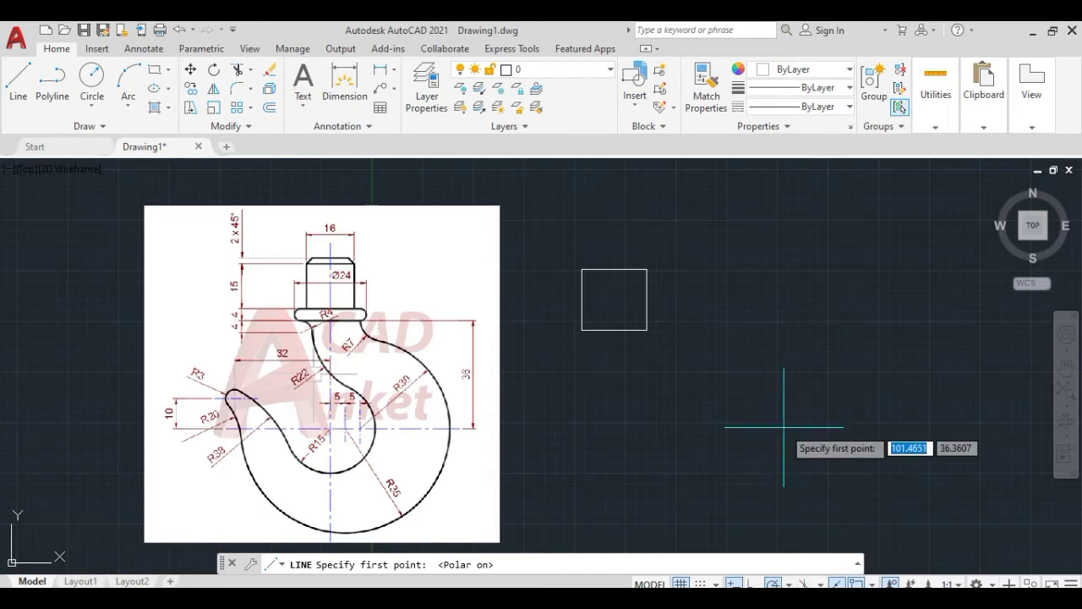
Draw a 2-unit line at 45° from the rectangle's top-left corner.
scroll(643, 246, up, 2)
scroll(643, 247, up, 2)
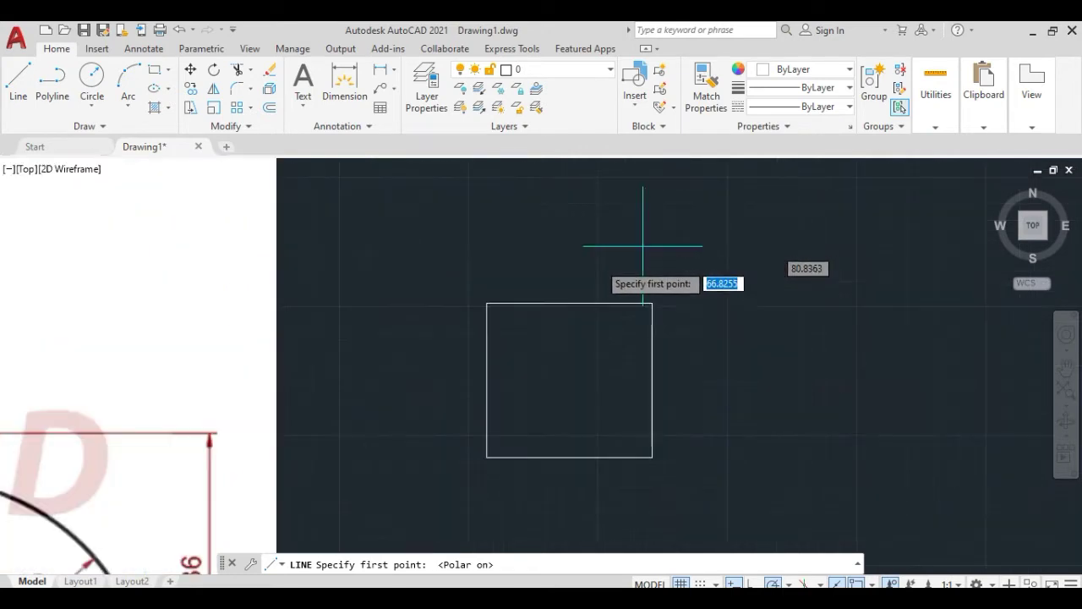
click(487, 303)
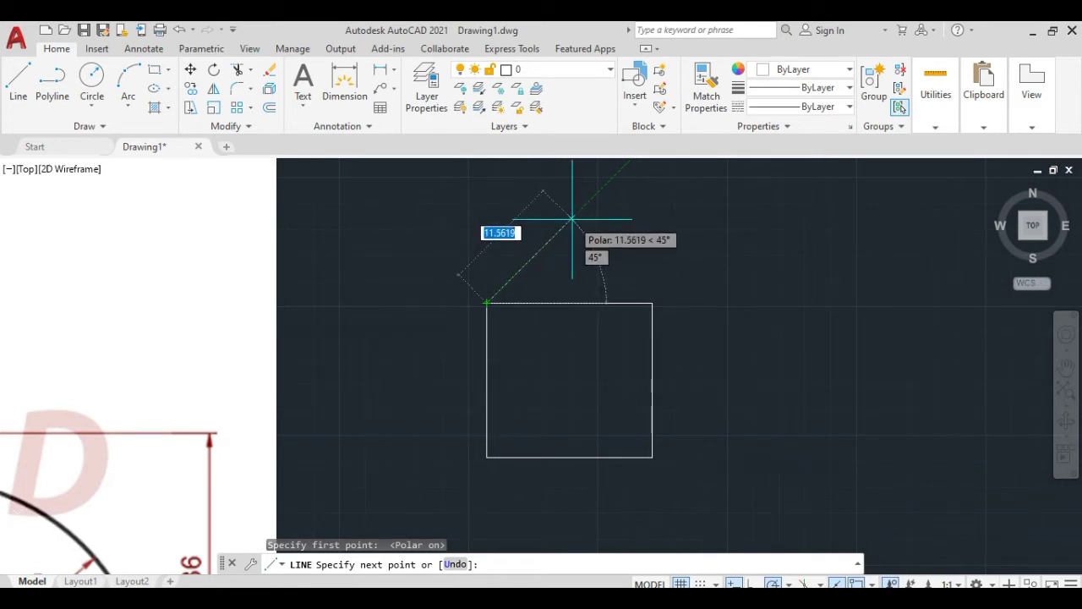
text(2)
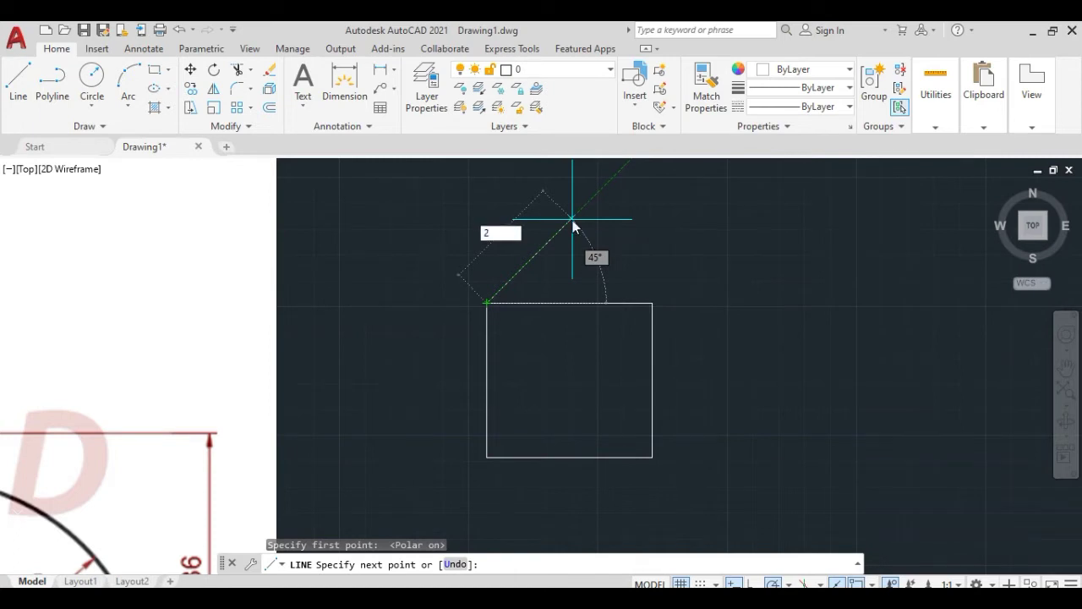
key(Return)
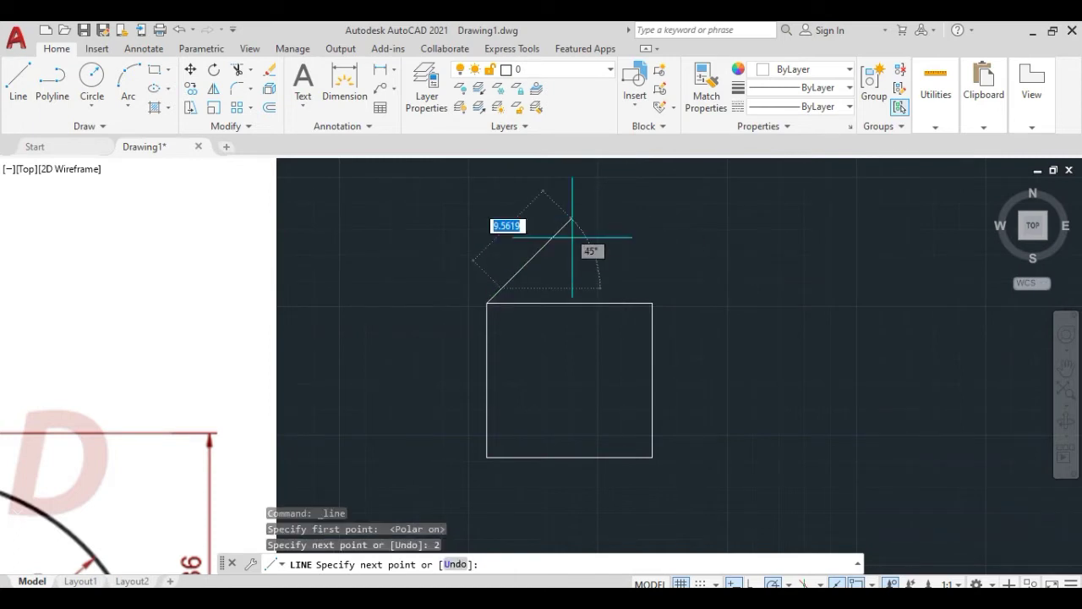
key(Escape)
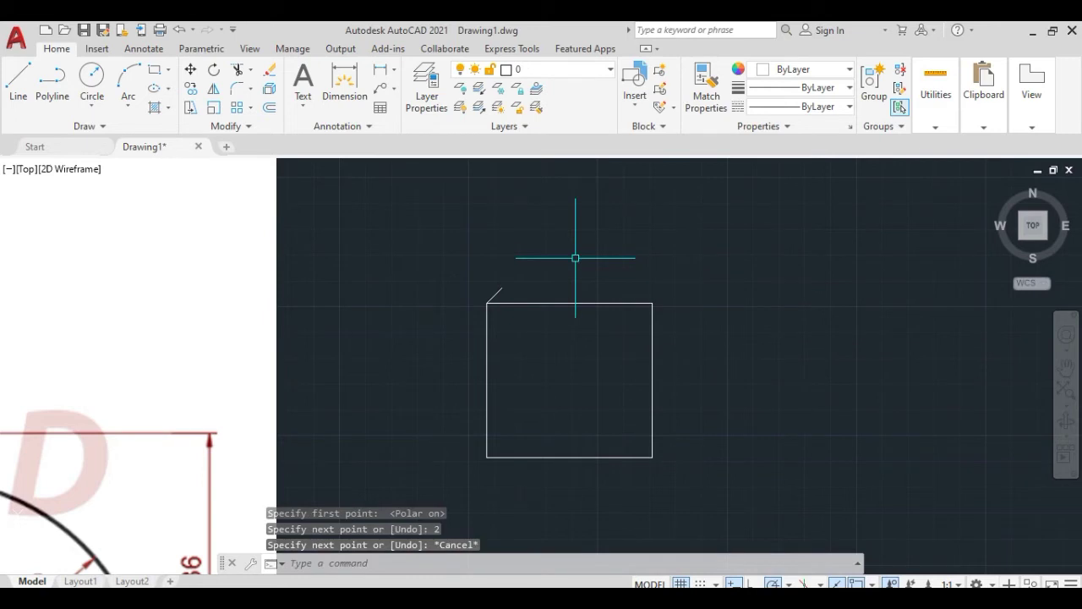
scroll(522, 291, up, 2)
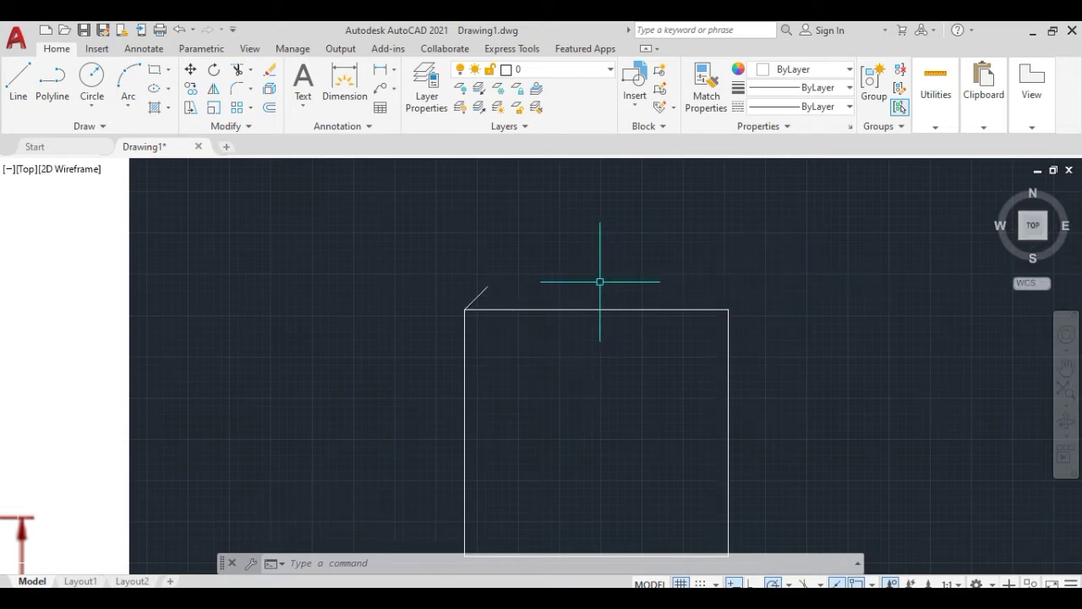
Mirror the diagonal about the rectangle's vertical midline, keeping the original.
click(488, 288)
scroll(567, 298, up, 2)
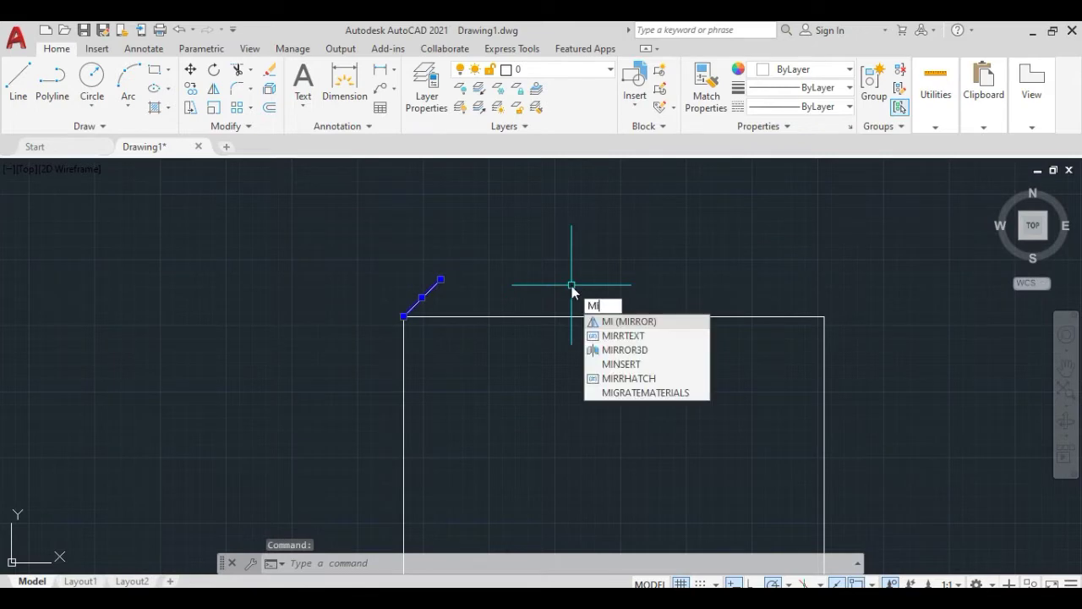
key(Return)
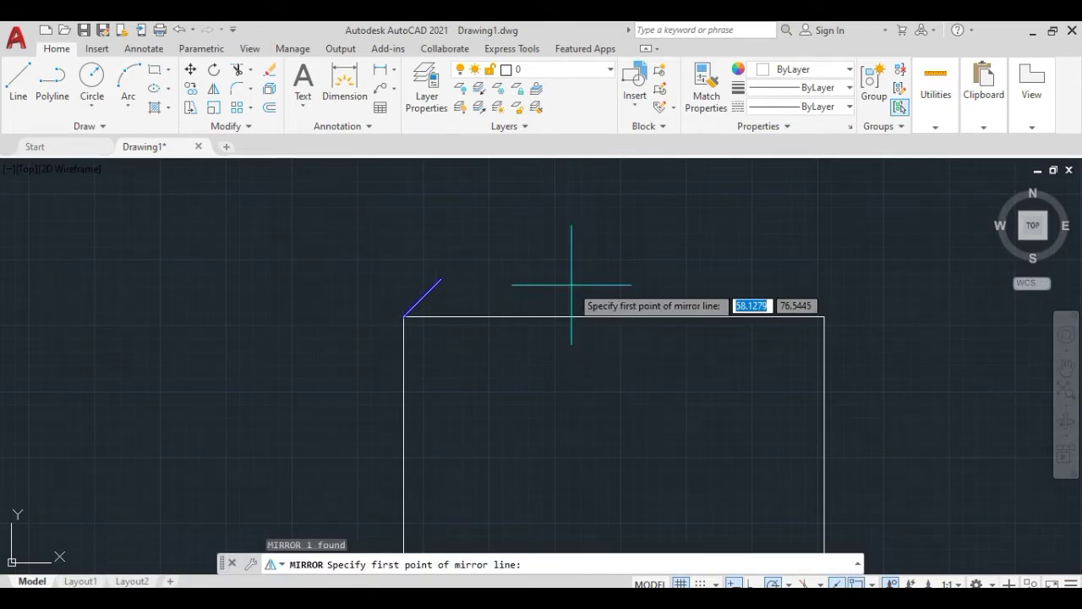
scroll(572, 285, down, 1)
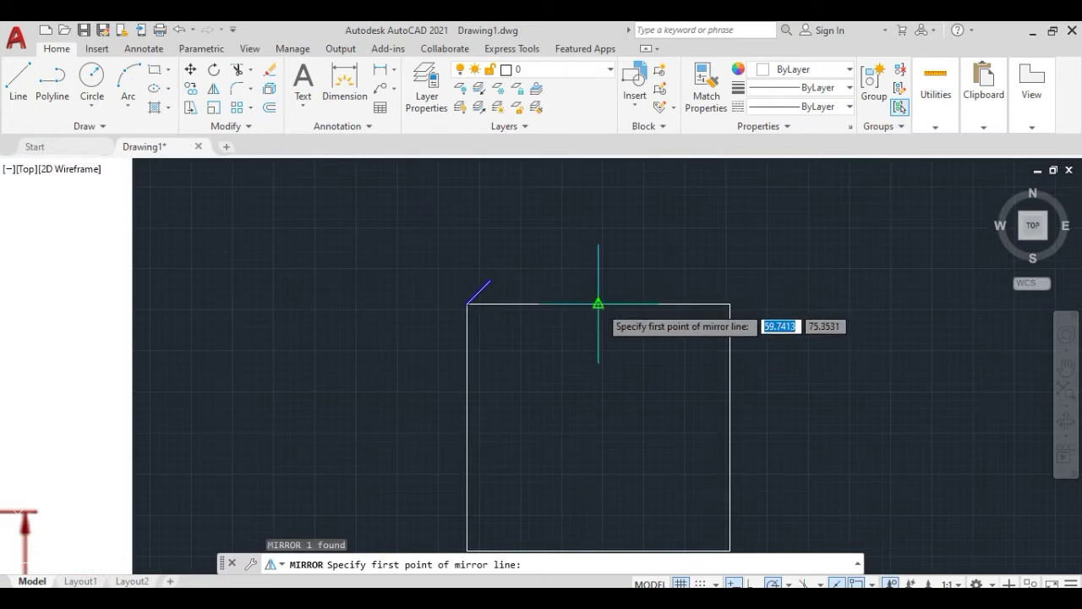
scroll(598, 303, down, 3)
click(600, 305)
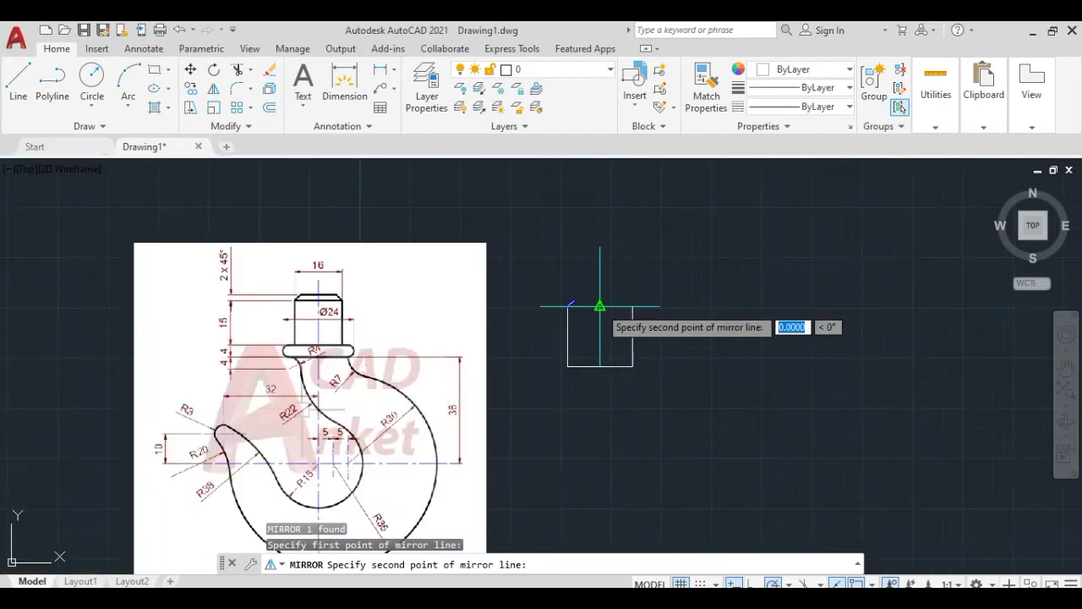
click(600, 366)
click(620, 420)
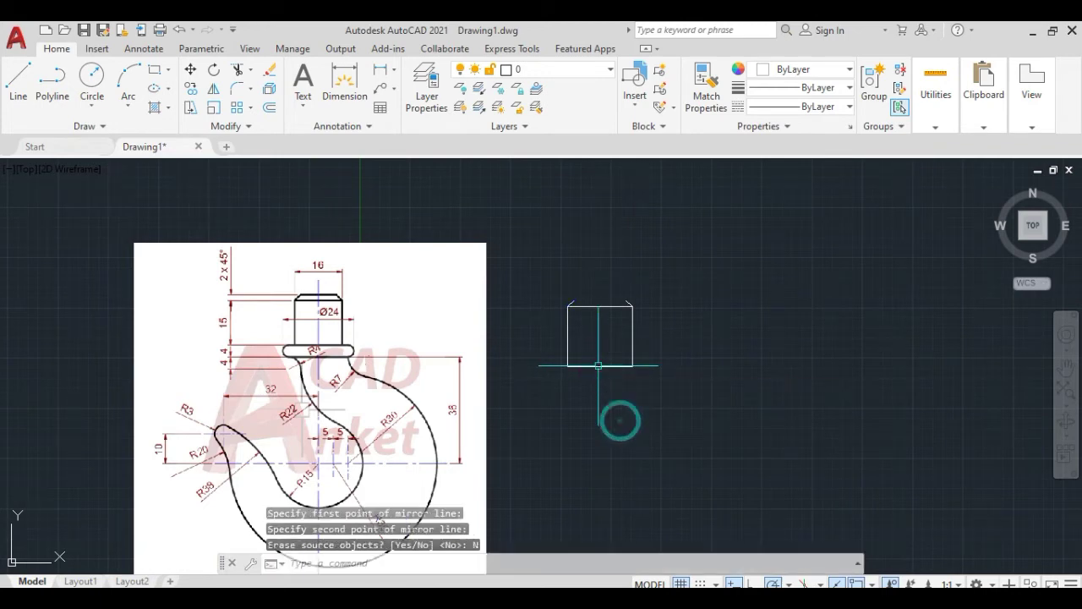
scroll(580, 298, up, 6)
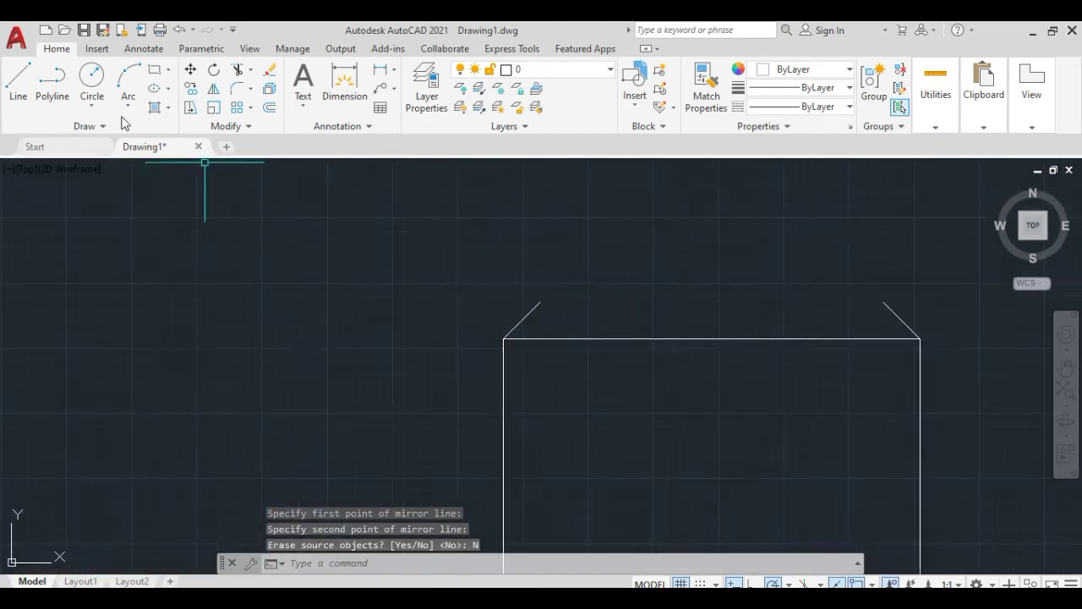
Join the upper ends of the two diagonals with a horizontal line.
click(21, 81)
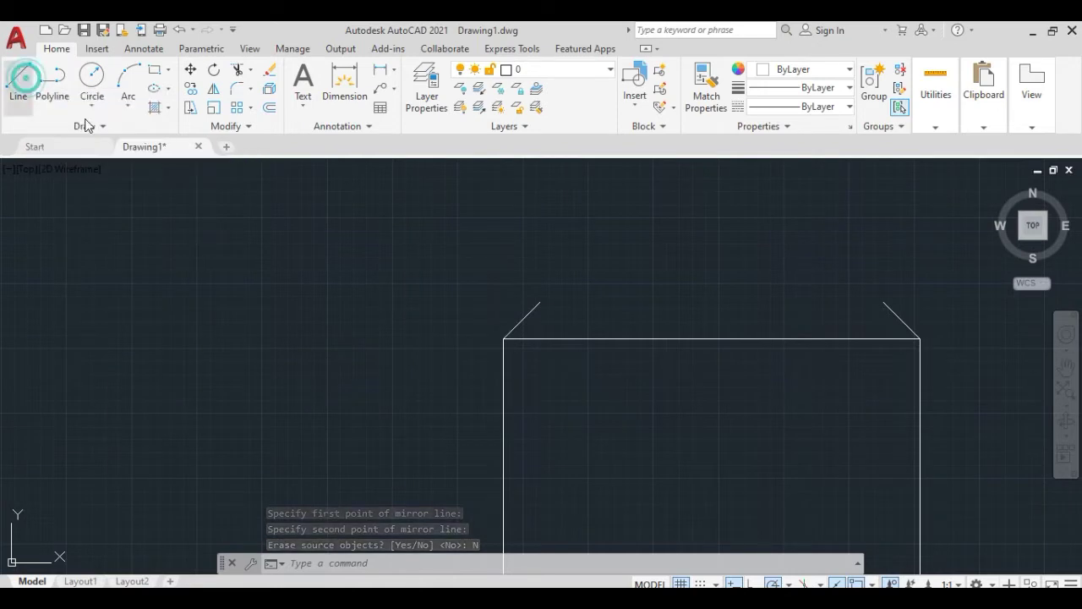
click(539, 302)
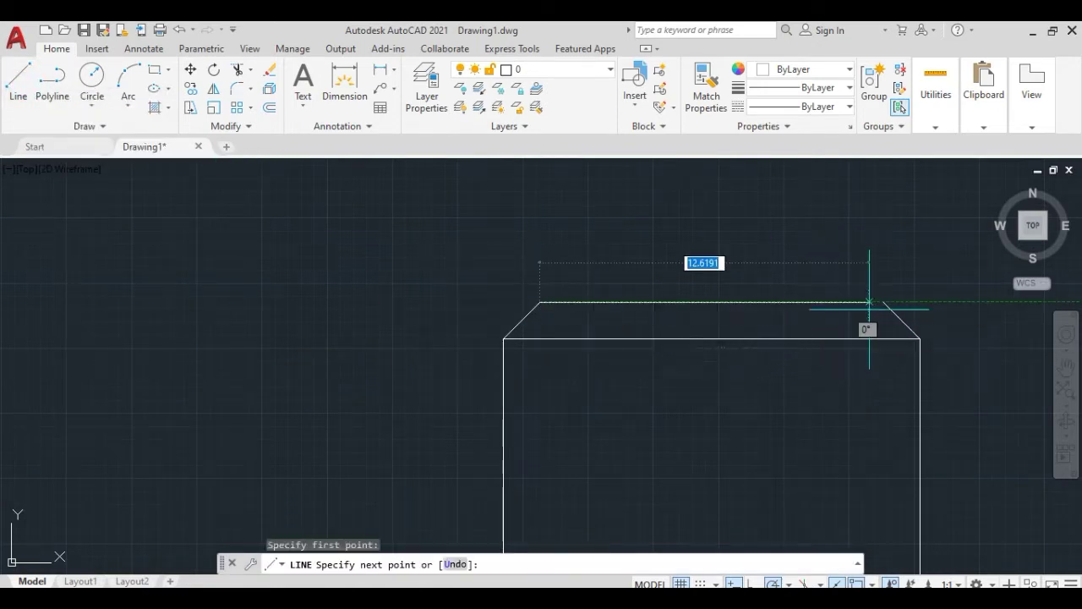
click(881, 303)
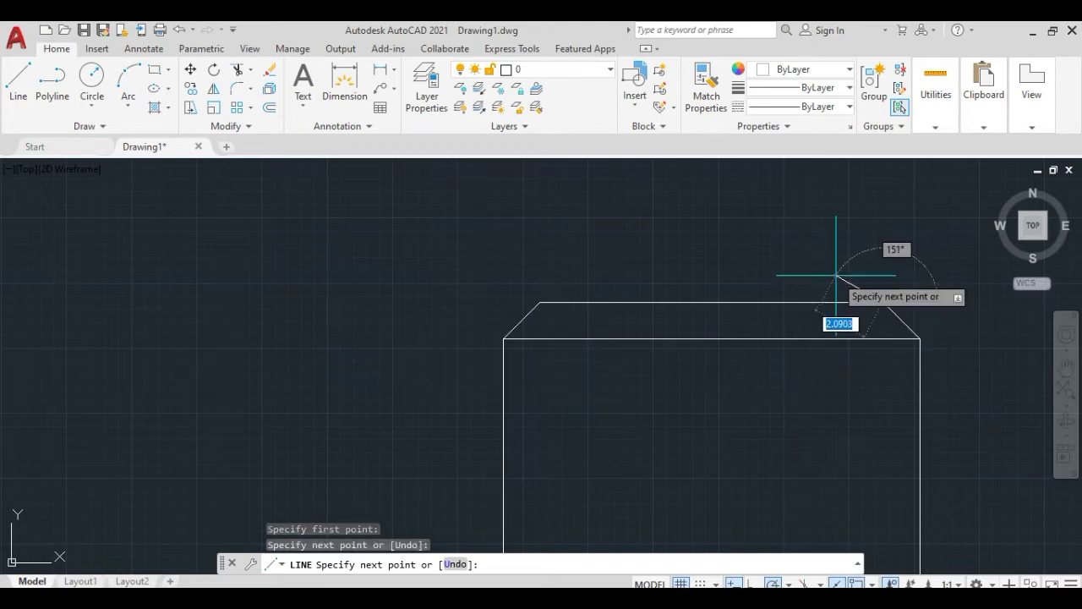
key(Escape)
scroll(793, 275, down, 6)
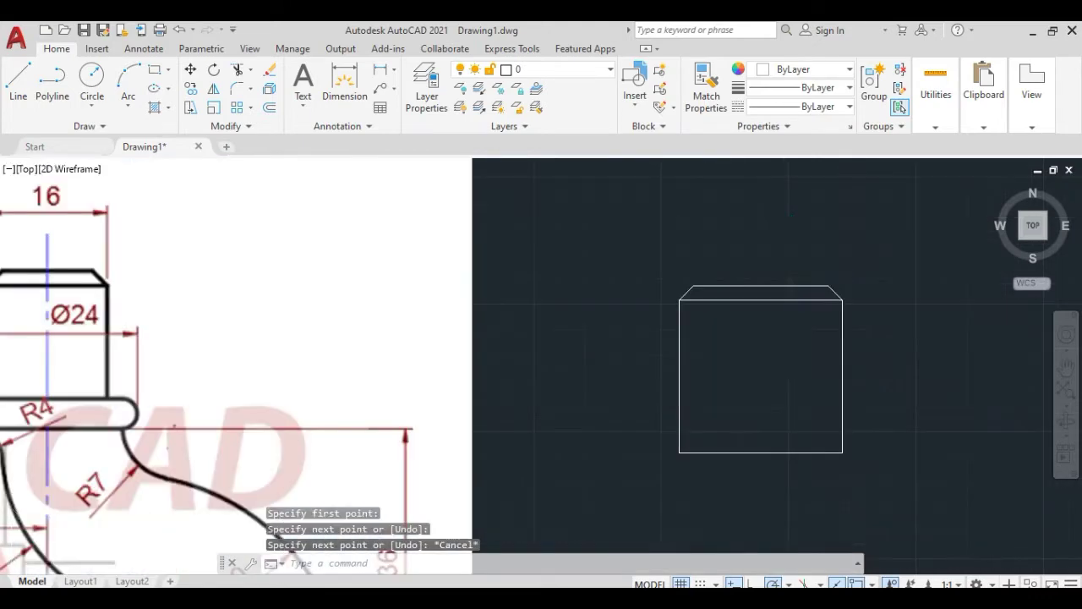
scroll(629, 271, down, 1)
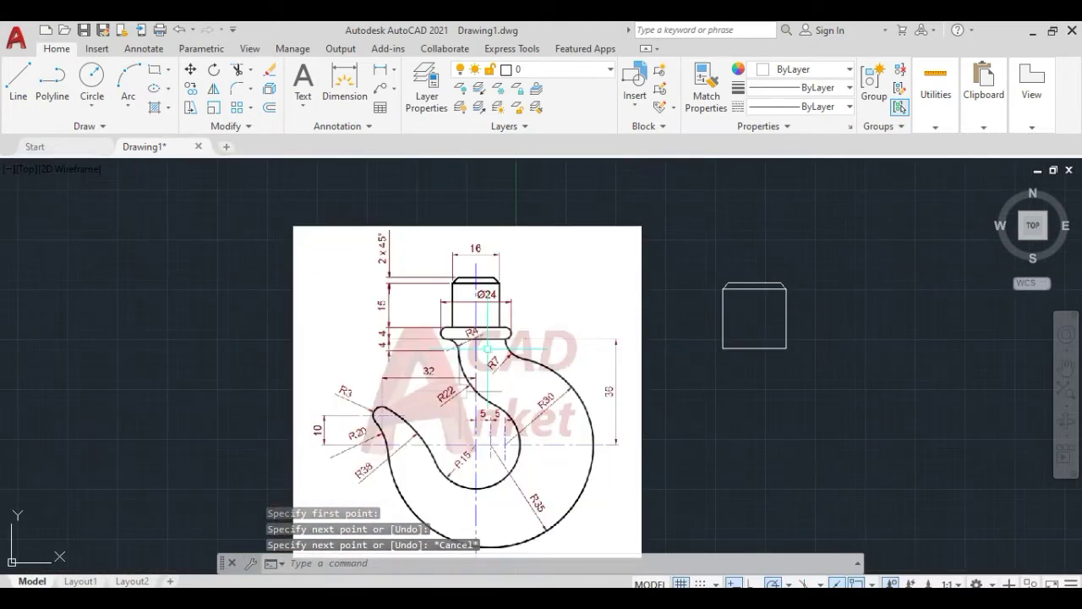
scroll(629, 271, down, 2)
scroll(530, 374, up, 2)
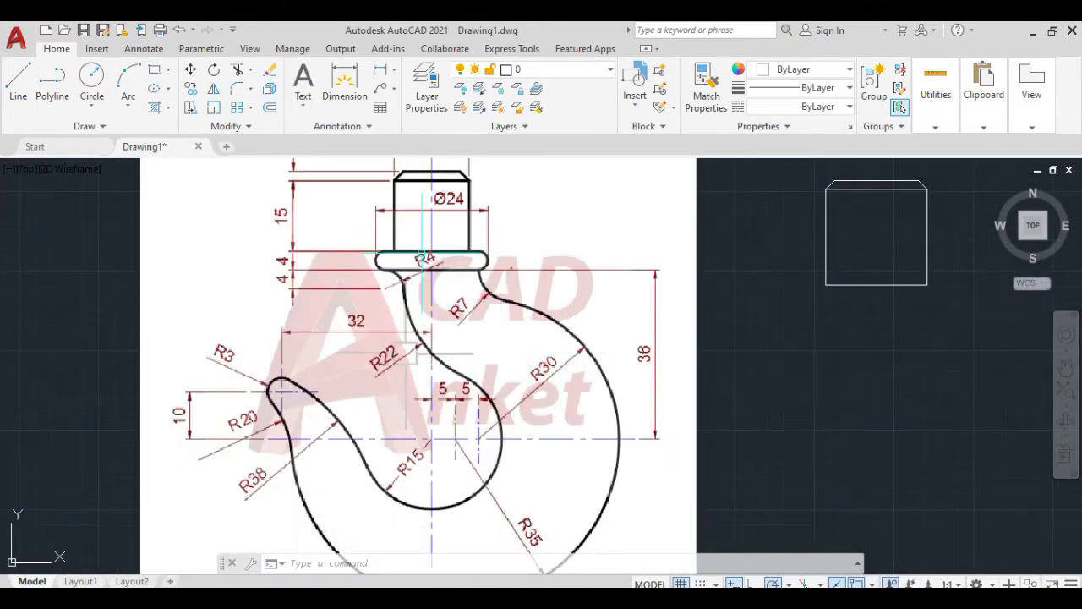
scroll(413, 353, up, 2)
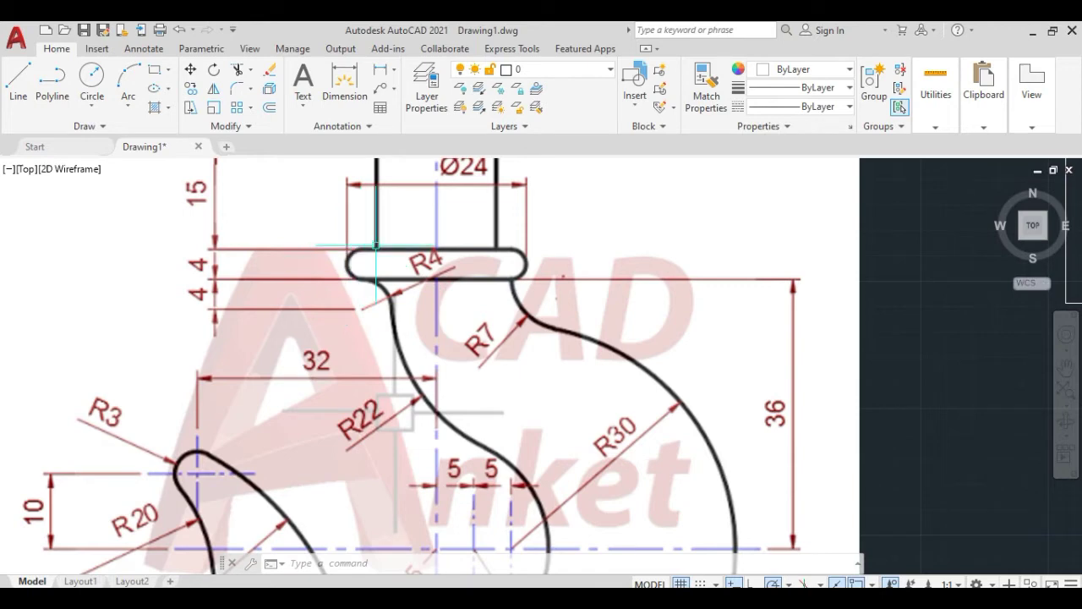
scroll(376, 246, down, 2)
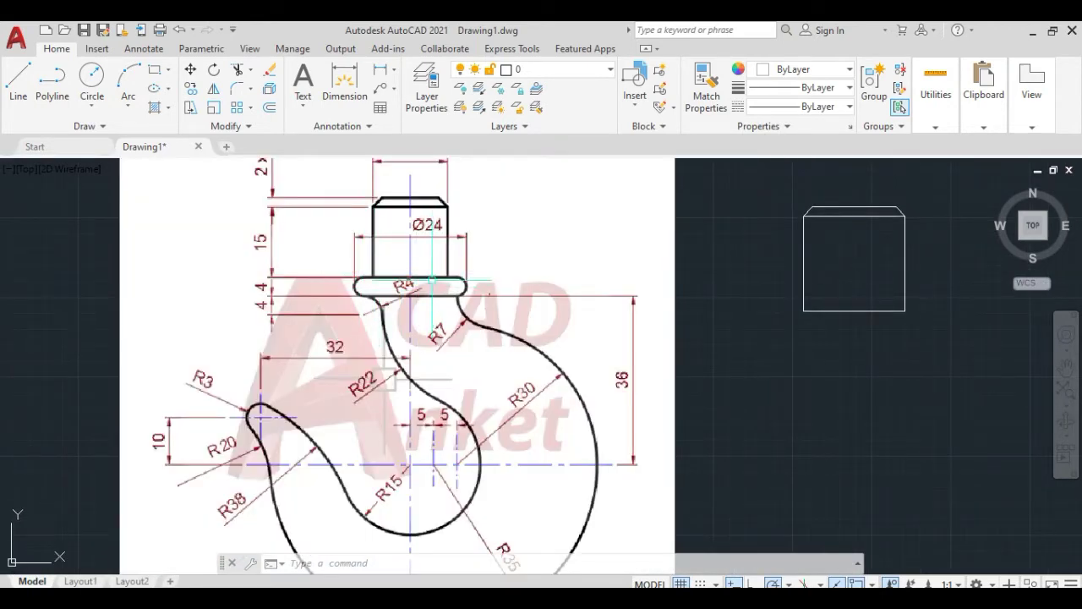
middle_drag(428, 300, 436, 322)
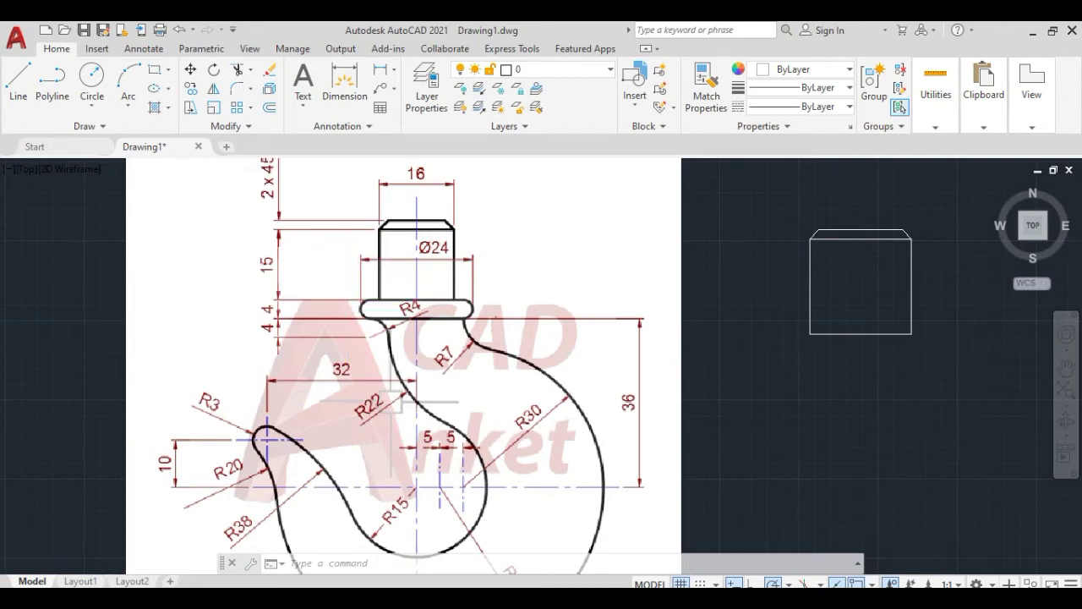
scroll(346, 305, up, 2)
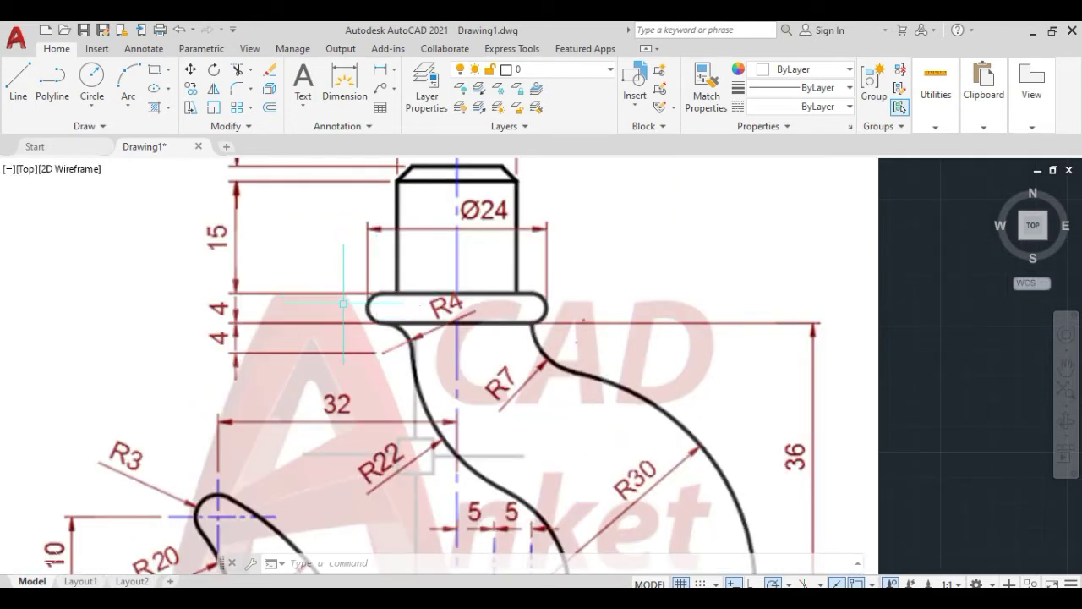
scroll(347, 307, down, 2)
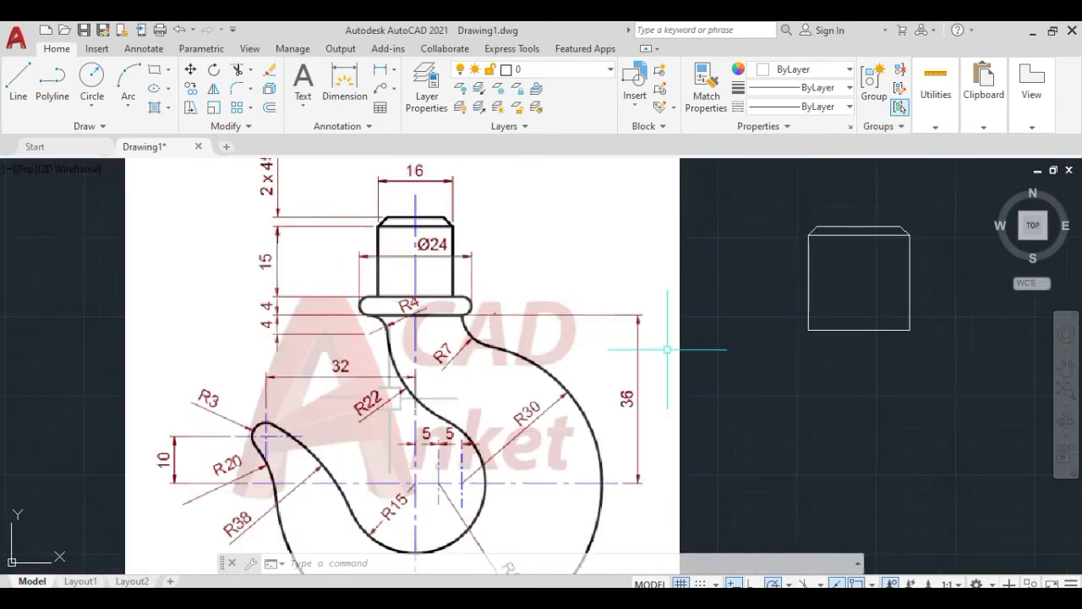
scroll(701, 347, down, 2)
middle_drag(718, 346, 632, 348)
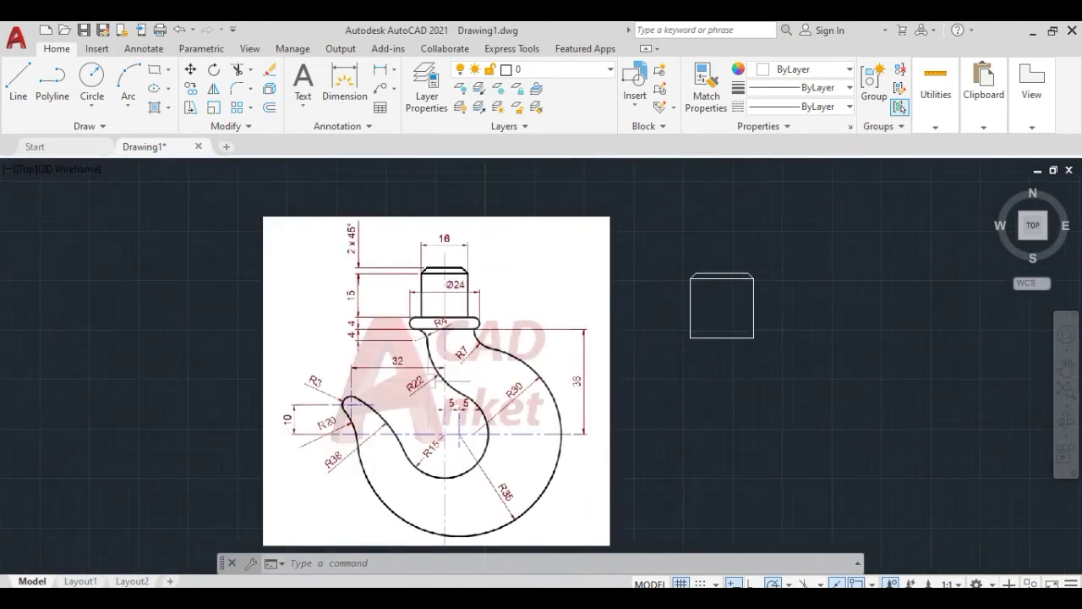
scroll(717, 346, up, 4)
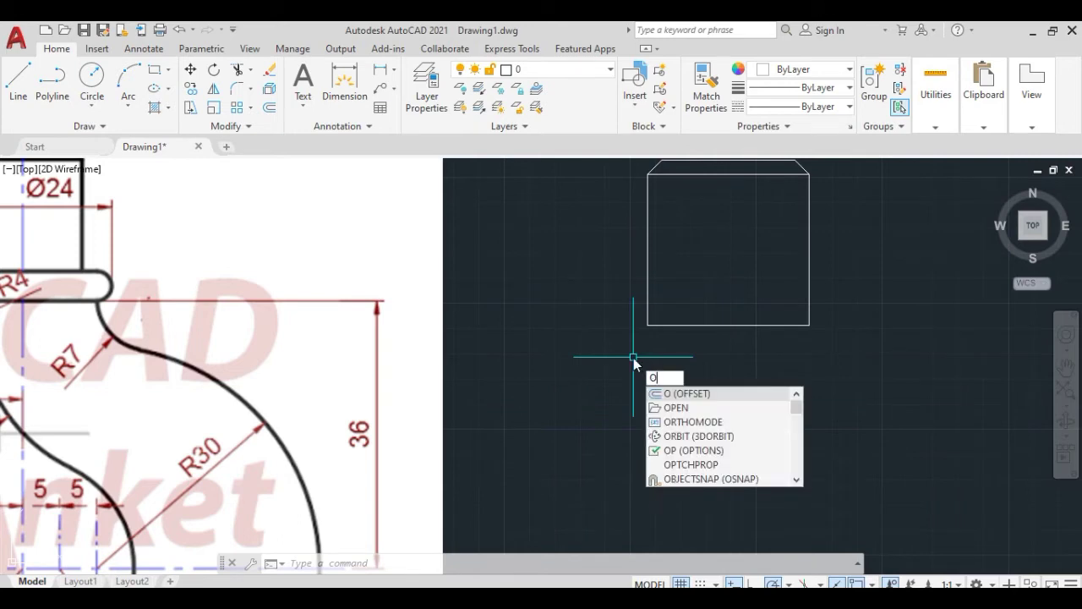
Offset the shank's bottom edge 4 units downward.
key(Return)
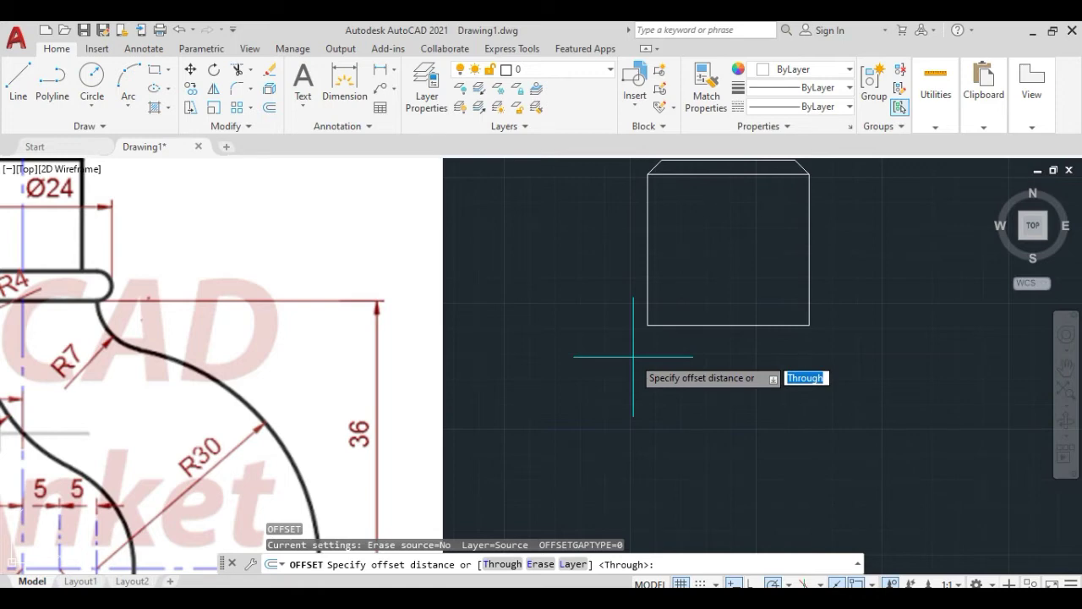
key(Return)
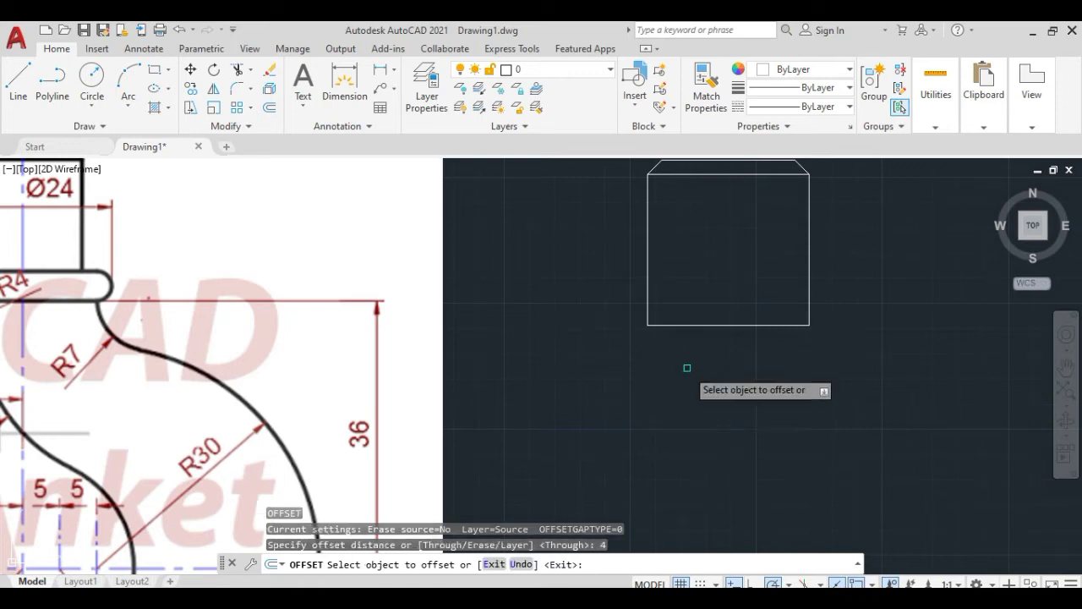
click(702, 324)
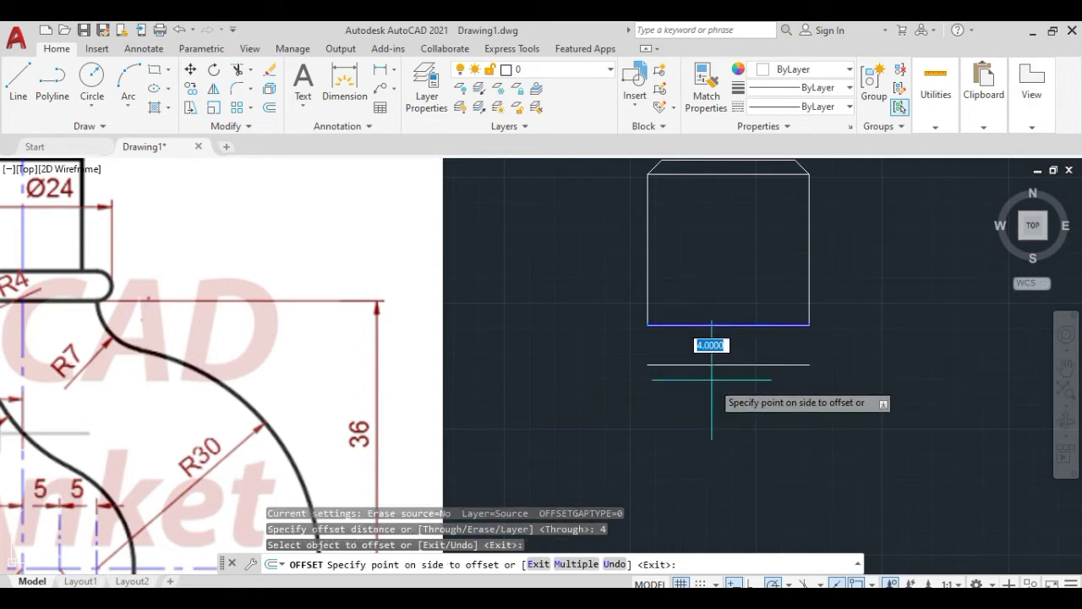
click(716, 398)
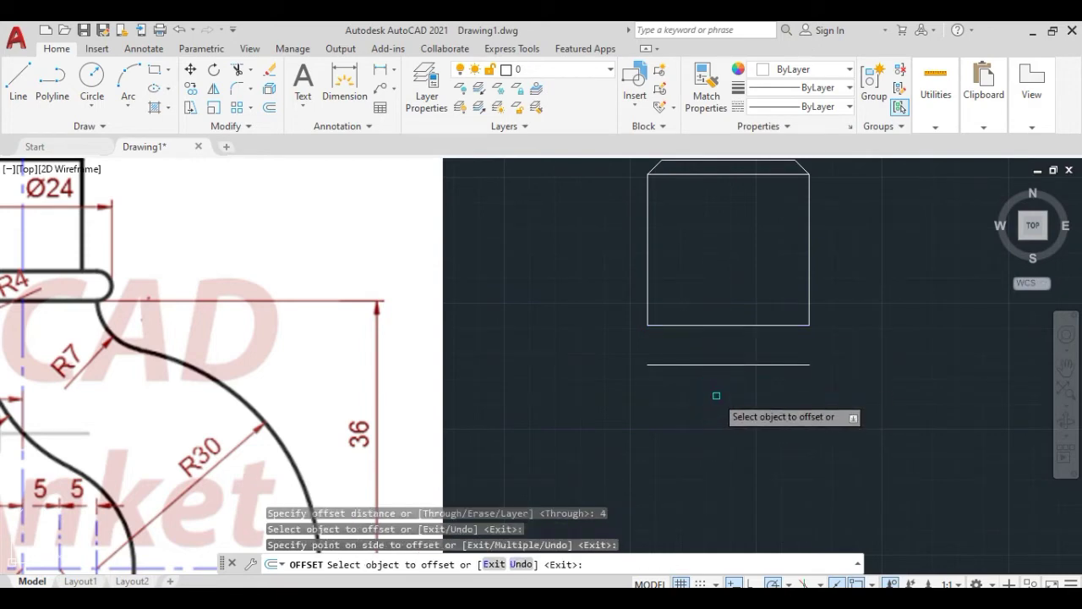
key(Escape)
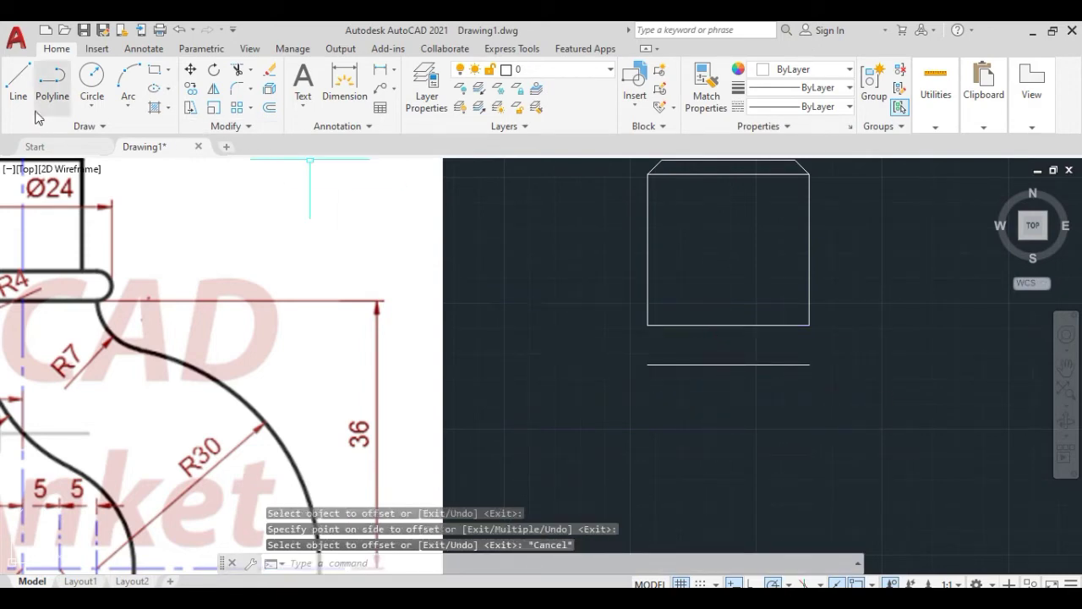
Draw a vertical line from the bottom edge's midpoint down to the offset line.
click(19, 85)
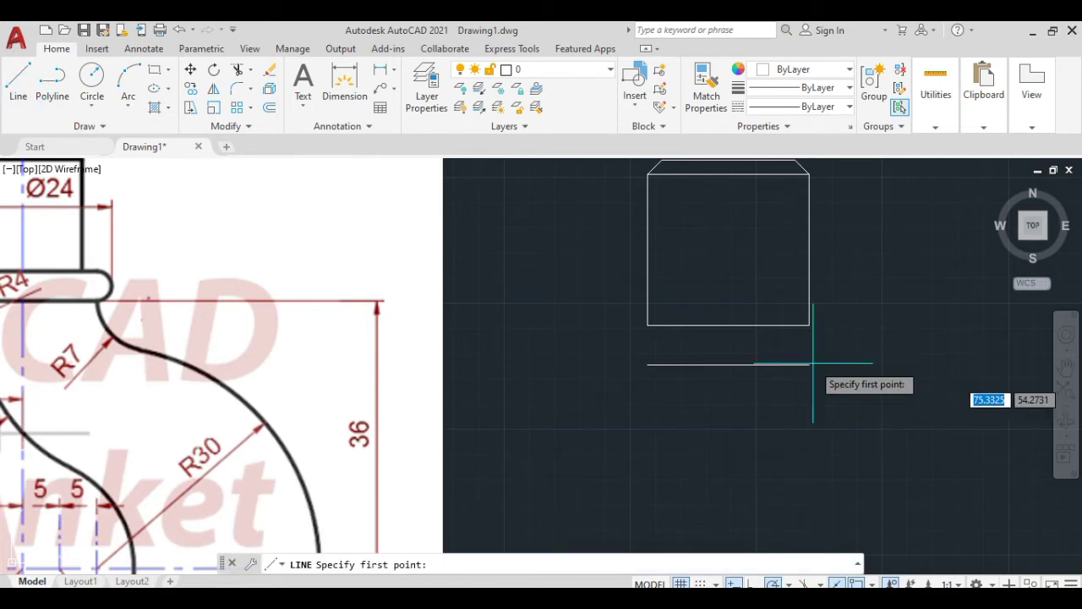
click(729, 324)
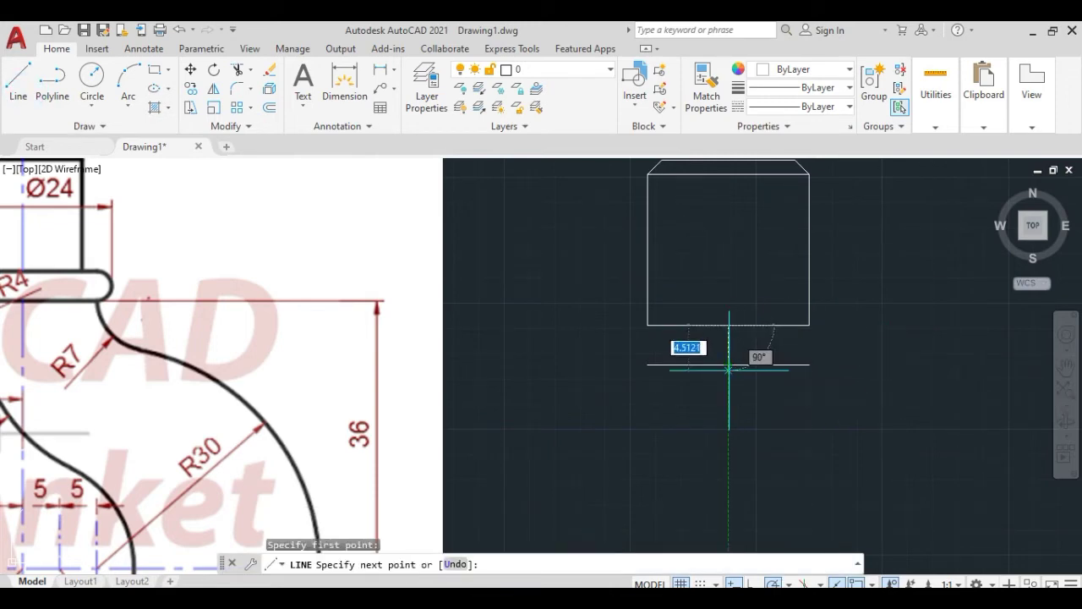
click(728, 364)
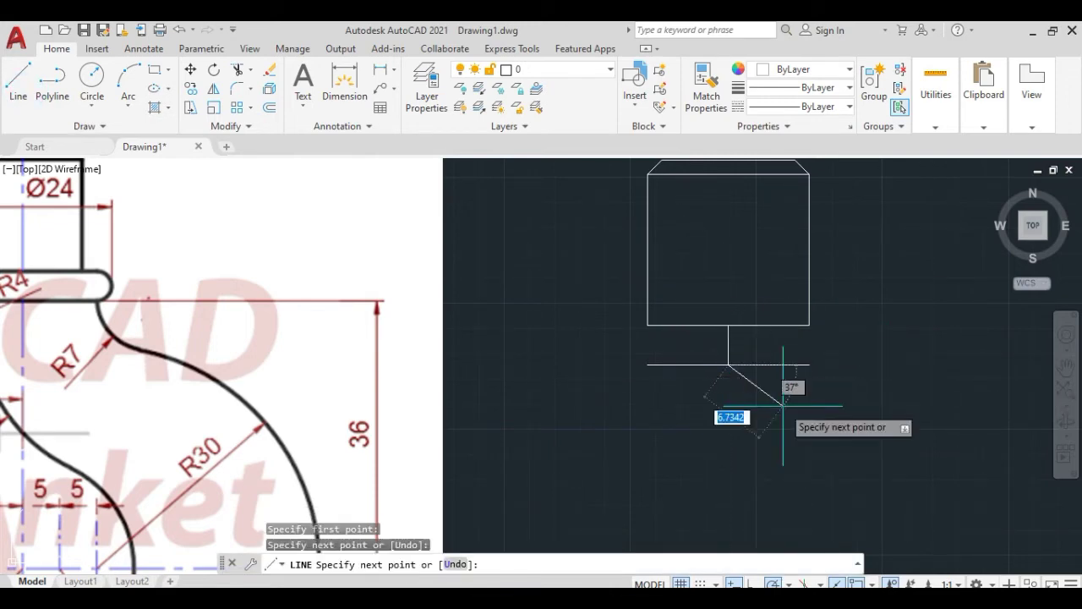
key(Escape)
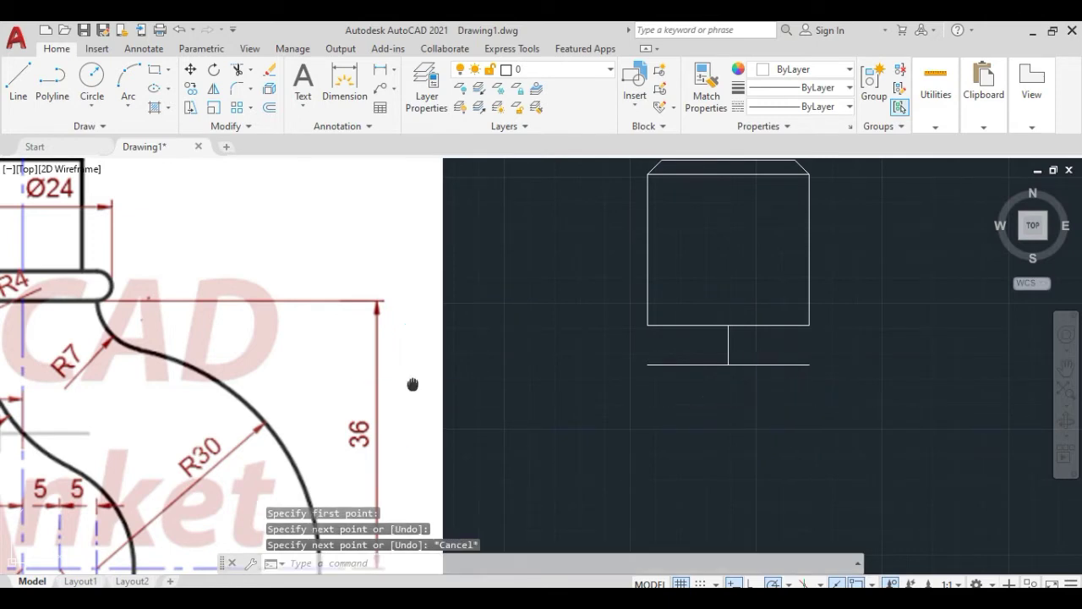
middle_drag(414, 381, 642, 382)
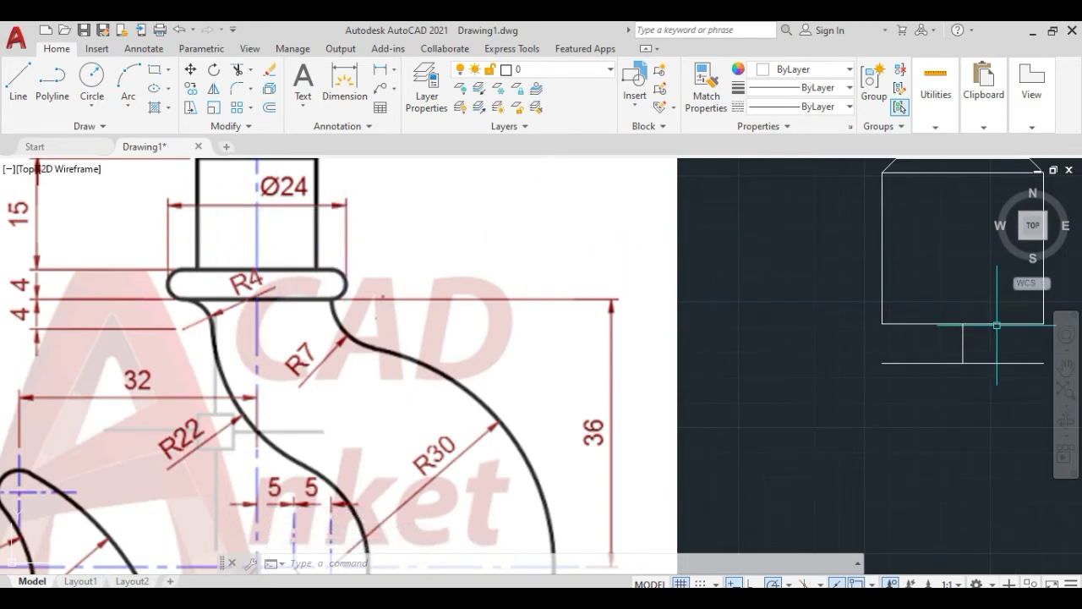
Offset the short centre line 12 units to the right and 12 units to the left.
middle_drag(1032, 320, 821, 321)
scroll(751, 336, up, 2)
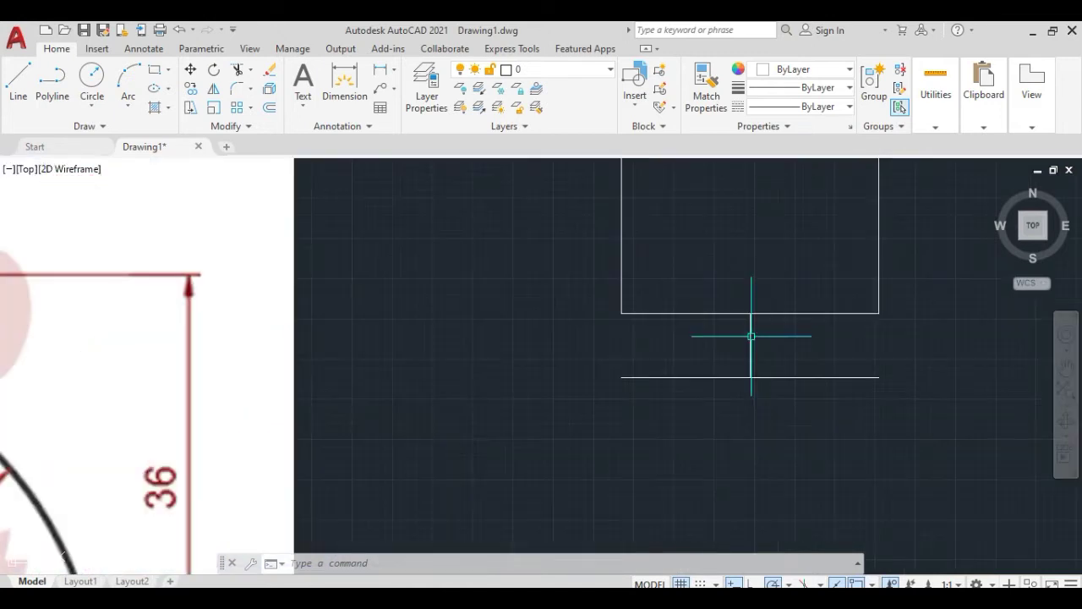
text(O)
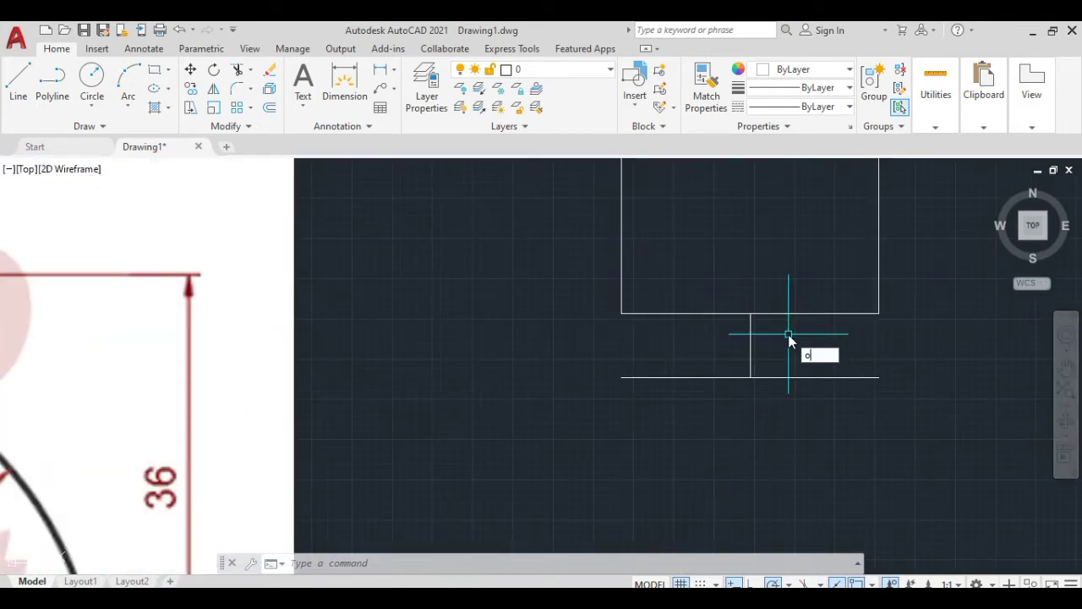
key(Return)
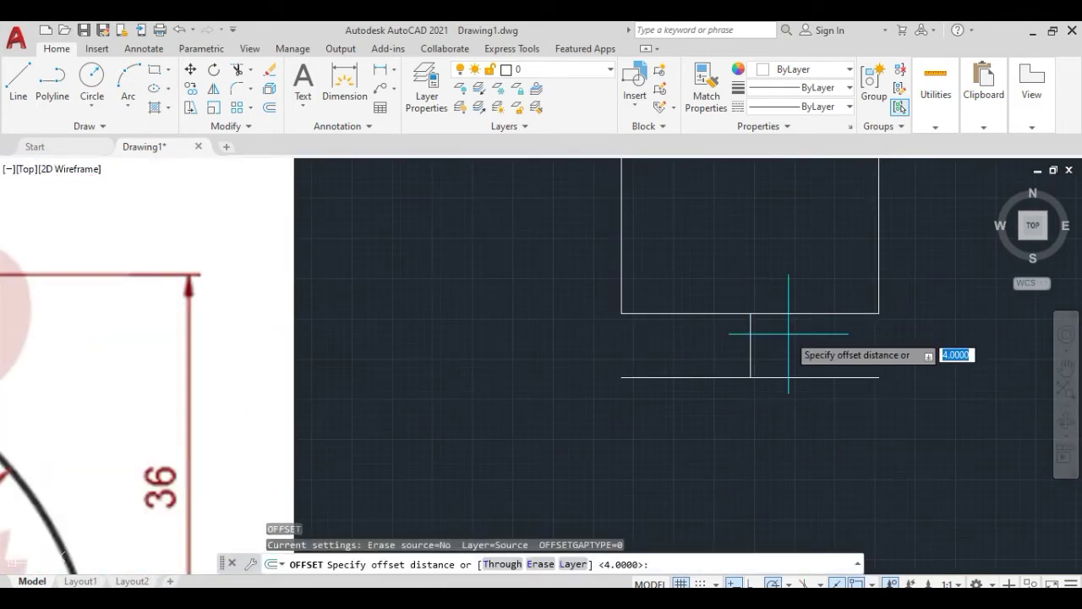
text(12)
key(Return)
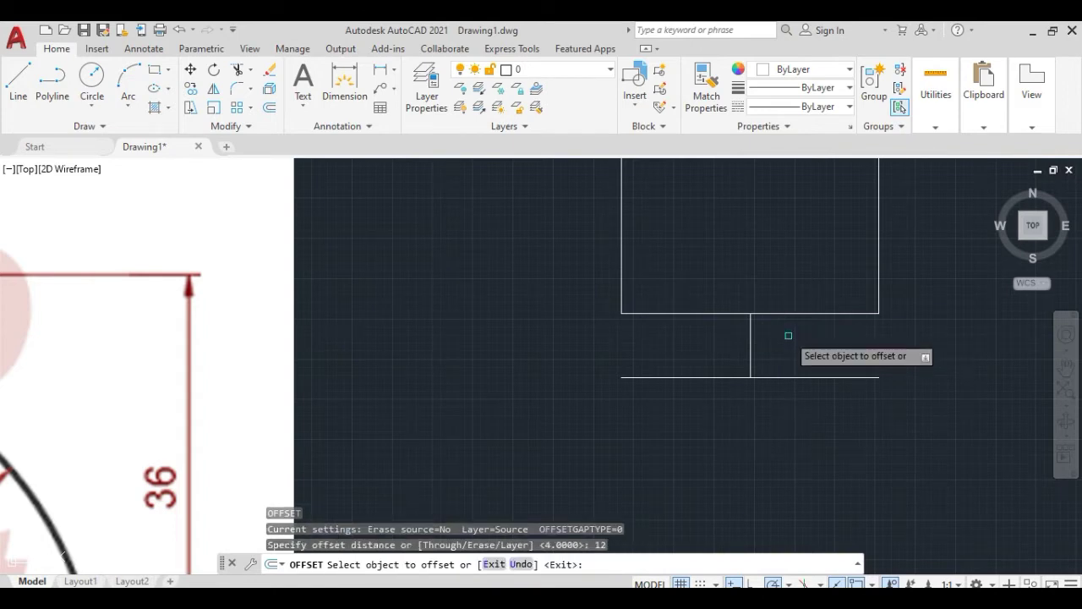
click(749, 344)
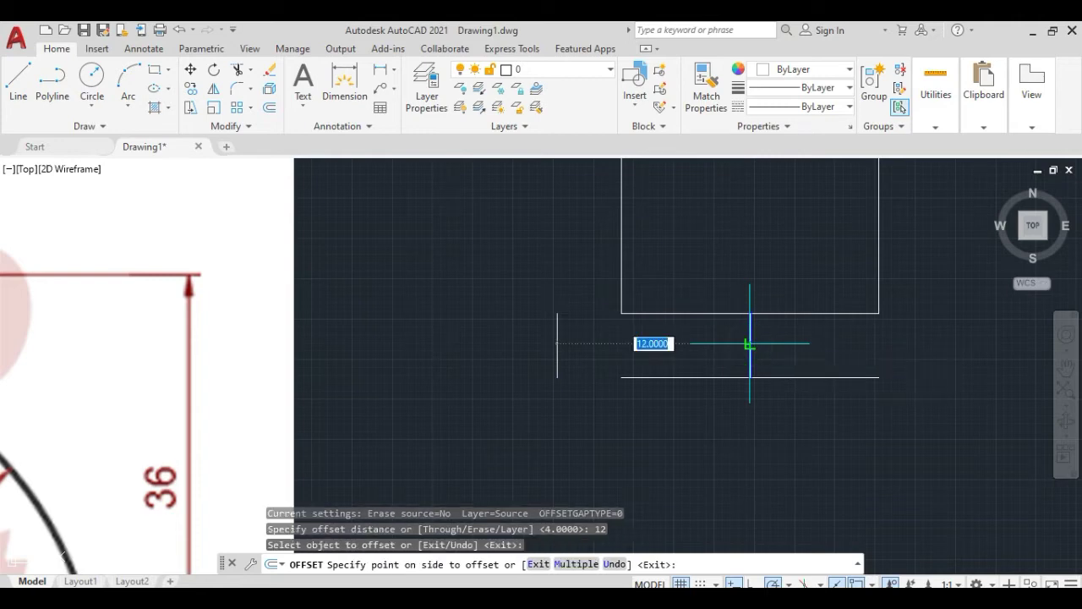
click(1036, 363)
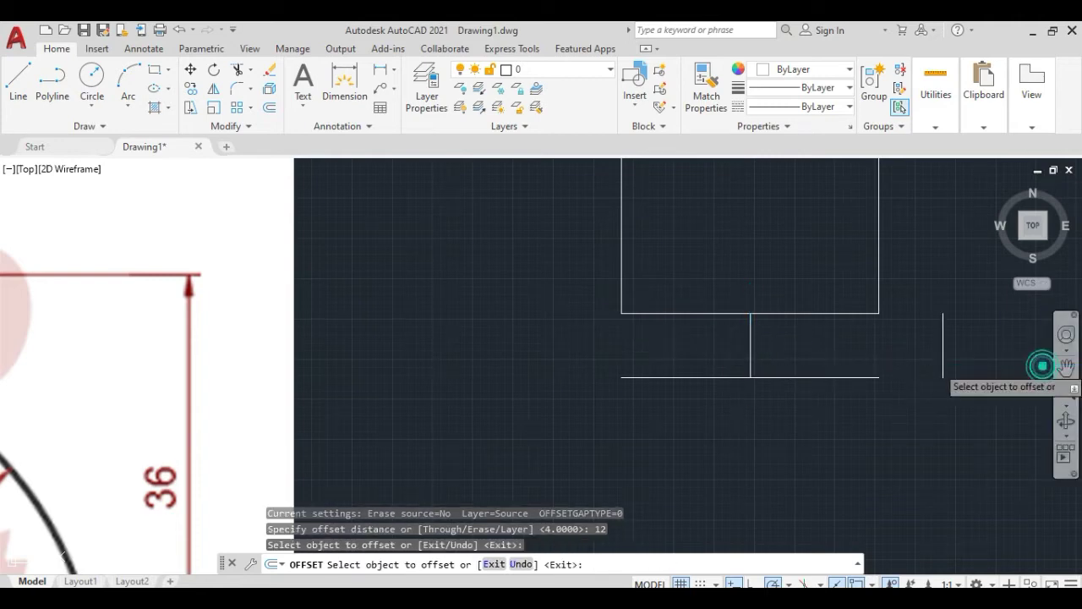
click(751, 339)
click(493, 339)
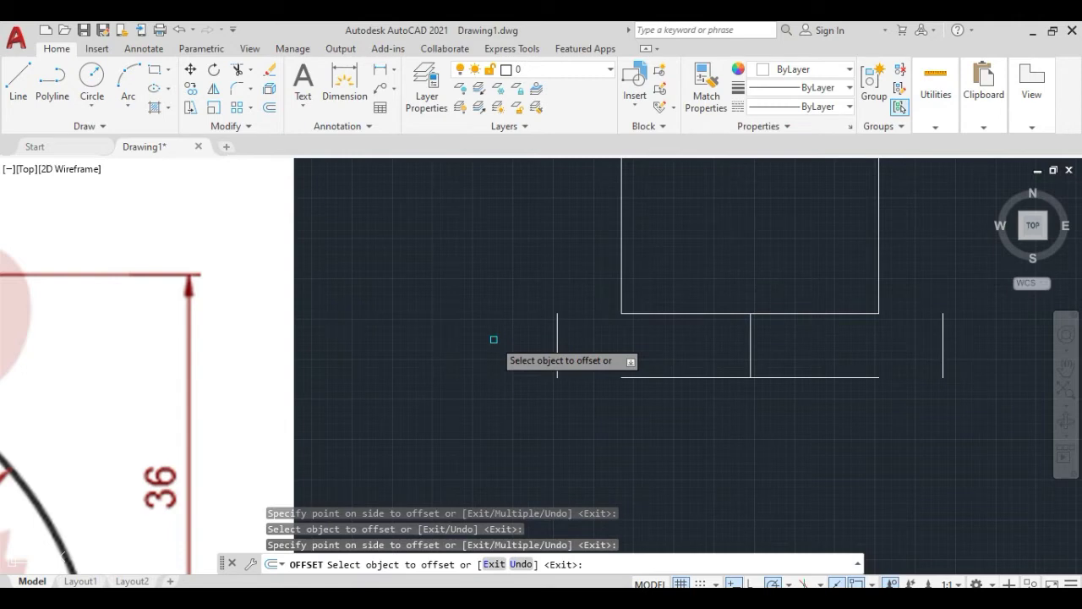
key(Escape)
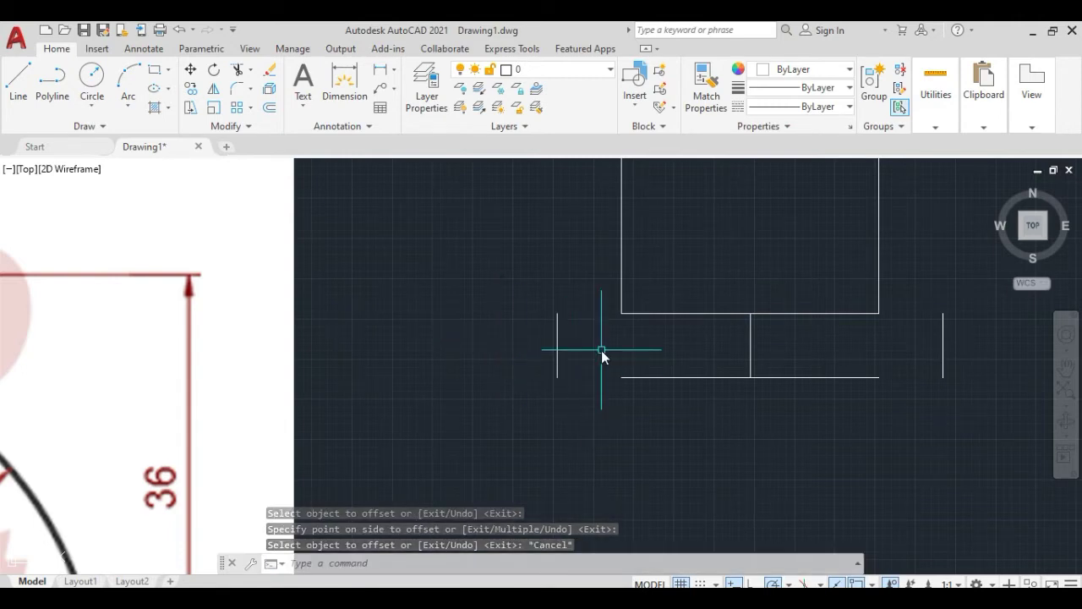
text(ex)
key(Escape)
Extend both ends of the collar's top and bottom edges to the outer vertical lines.
text(ex)
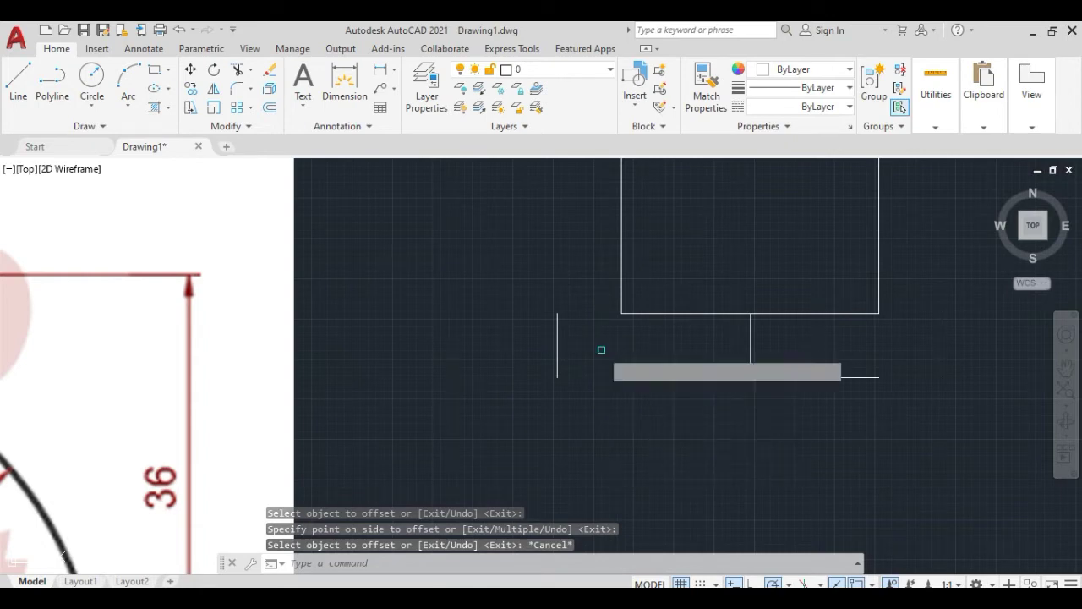
key(Return)
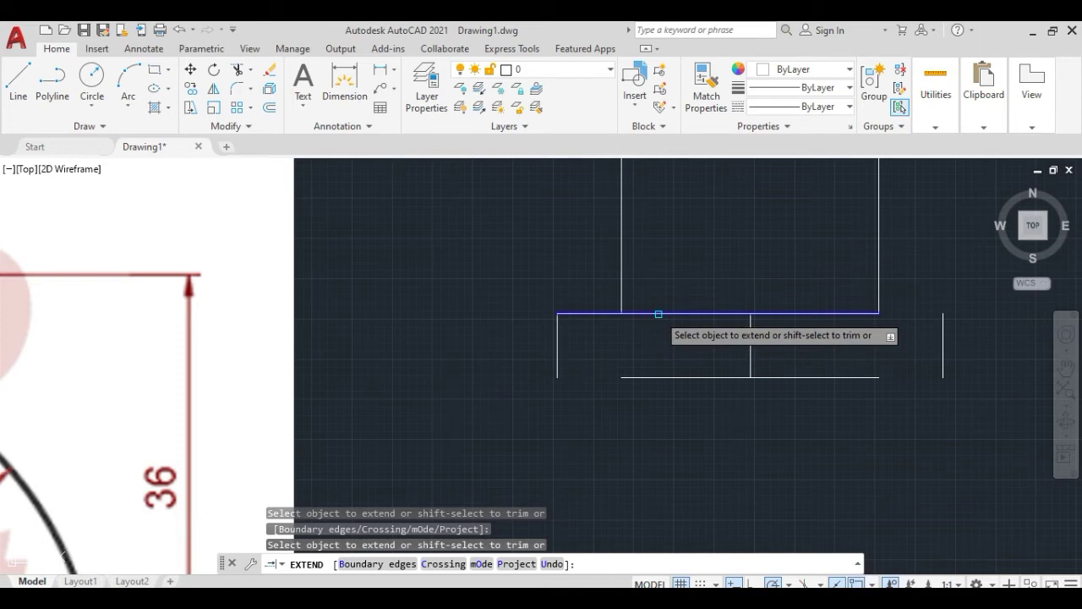
click(659, 314)
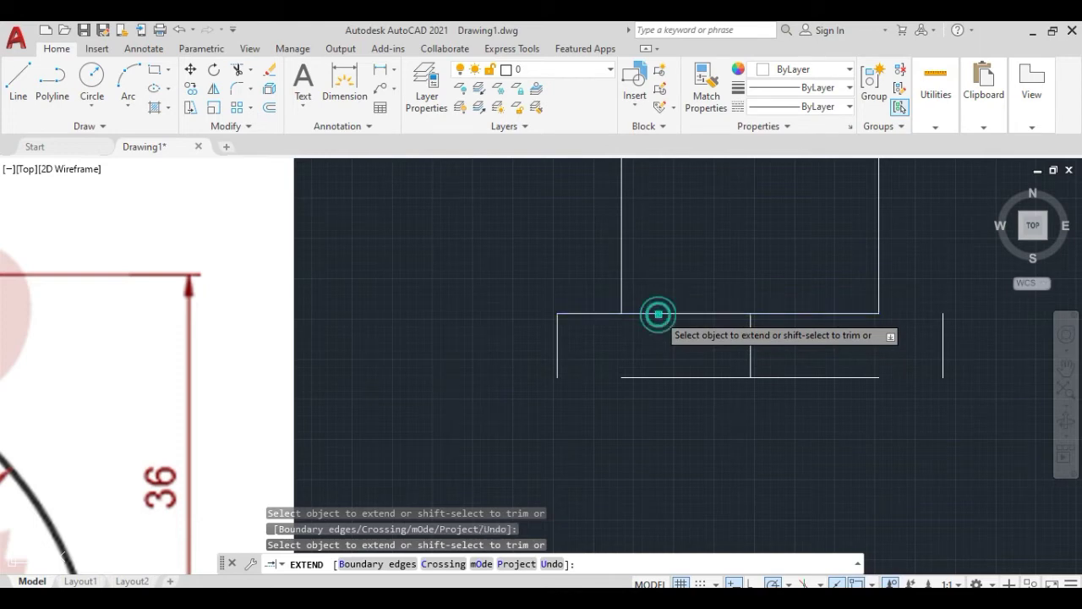
click(636, 377)
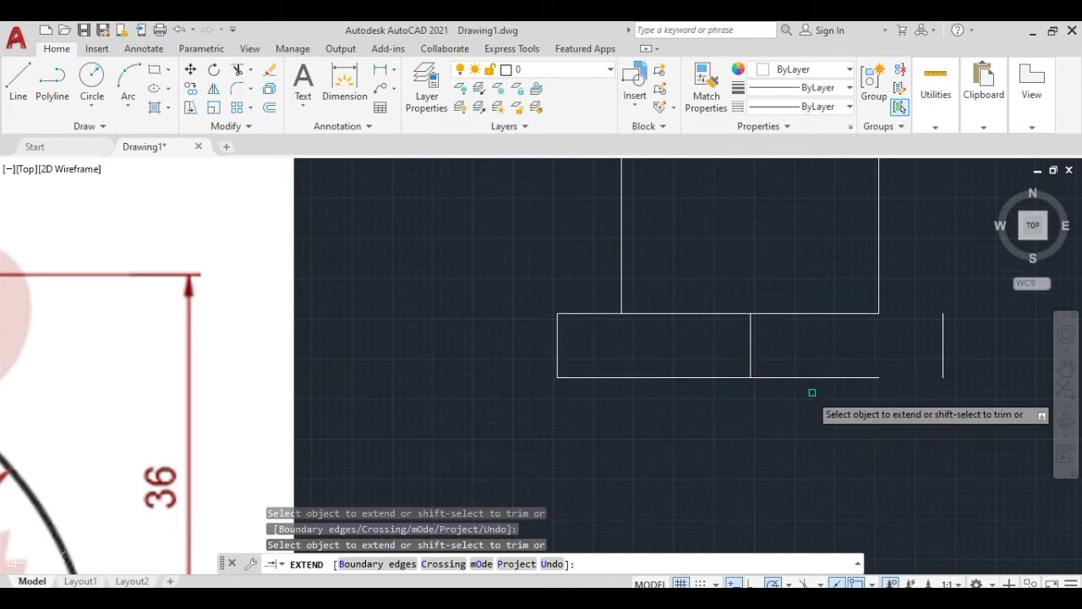
click(846, 377)
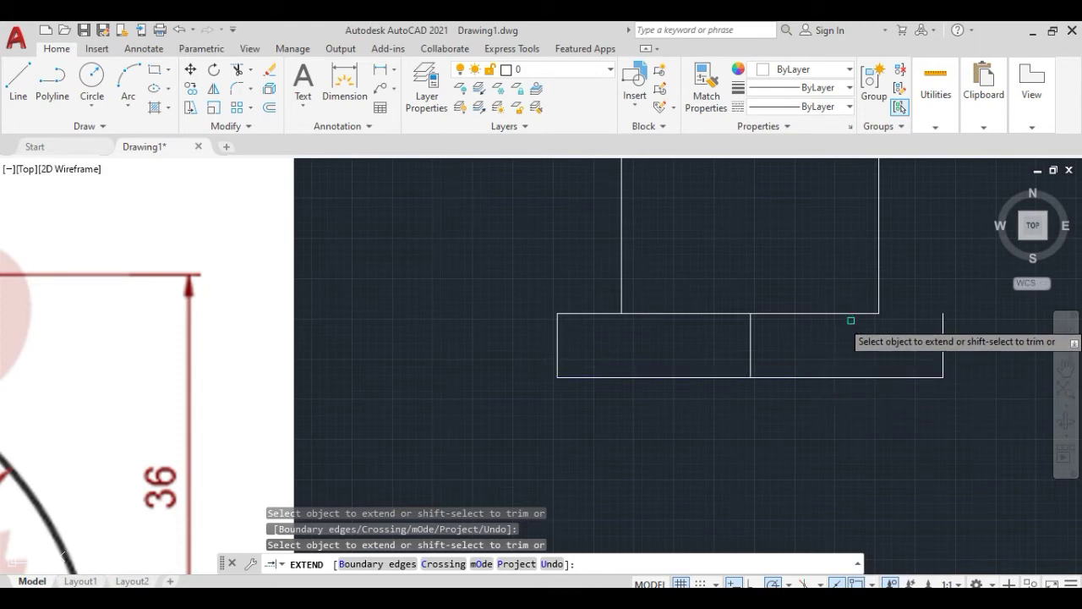
click(848, 314)
scroll(848, 340, down, 4)
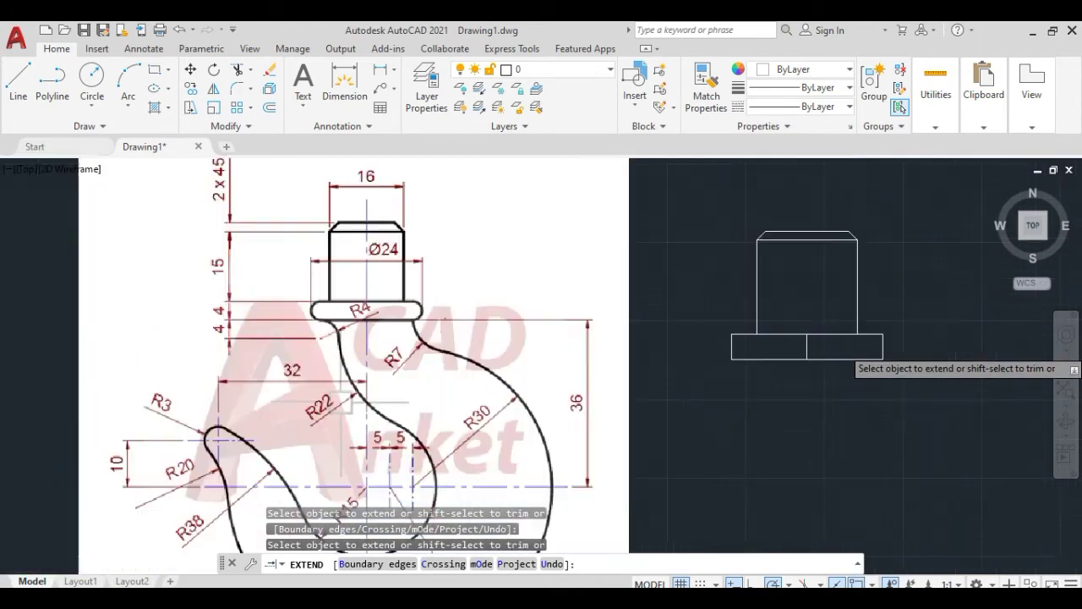
key(Escape)
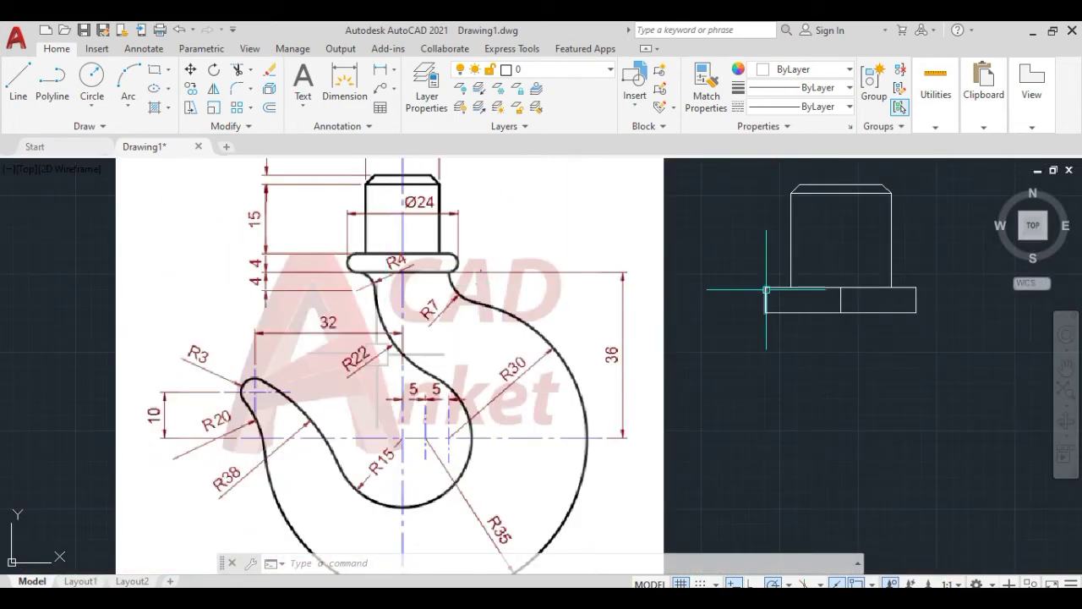
middle_drag(766, 292, 688, 305)
scroll(716, 312, up, 2)
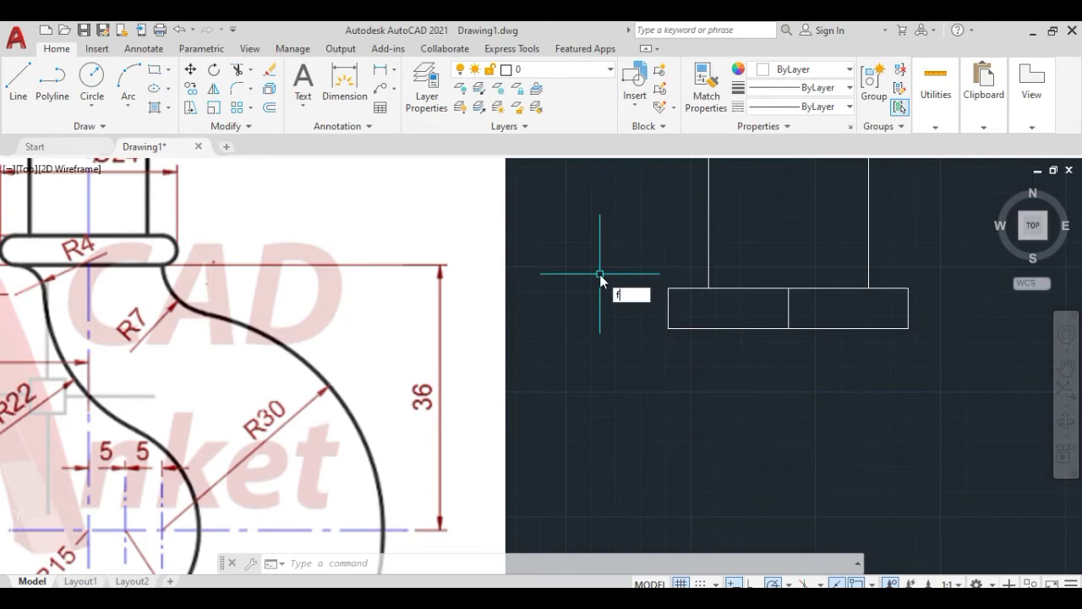
Fillet the collar's top-left and bottom-left corners with radius 2.
key(Return)
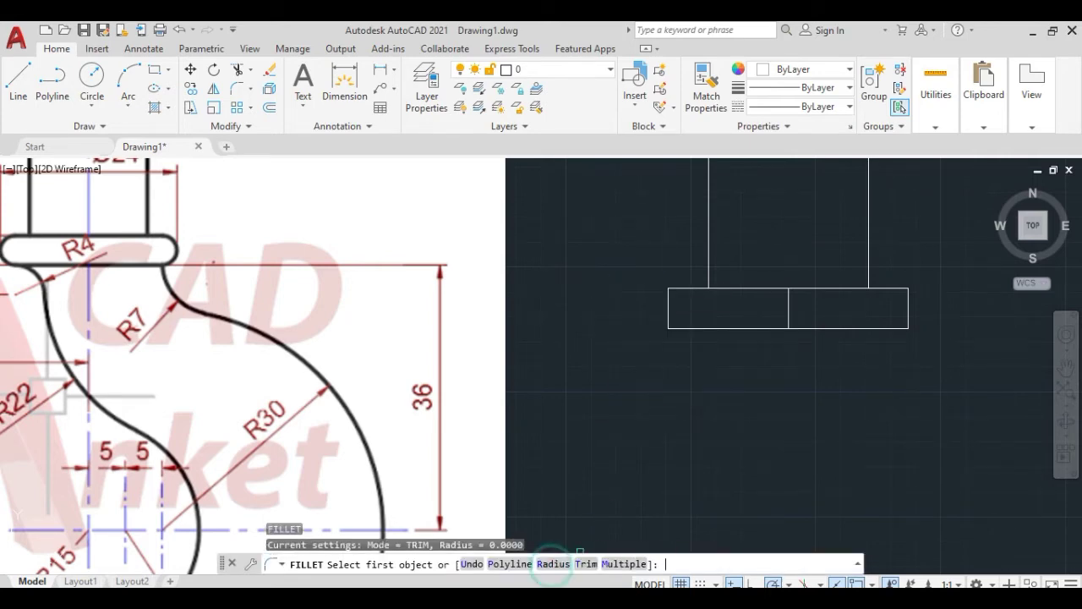
click(553, 564)
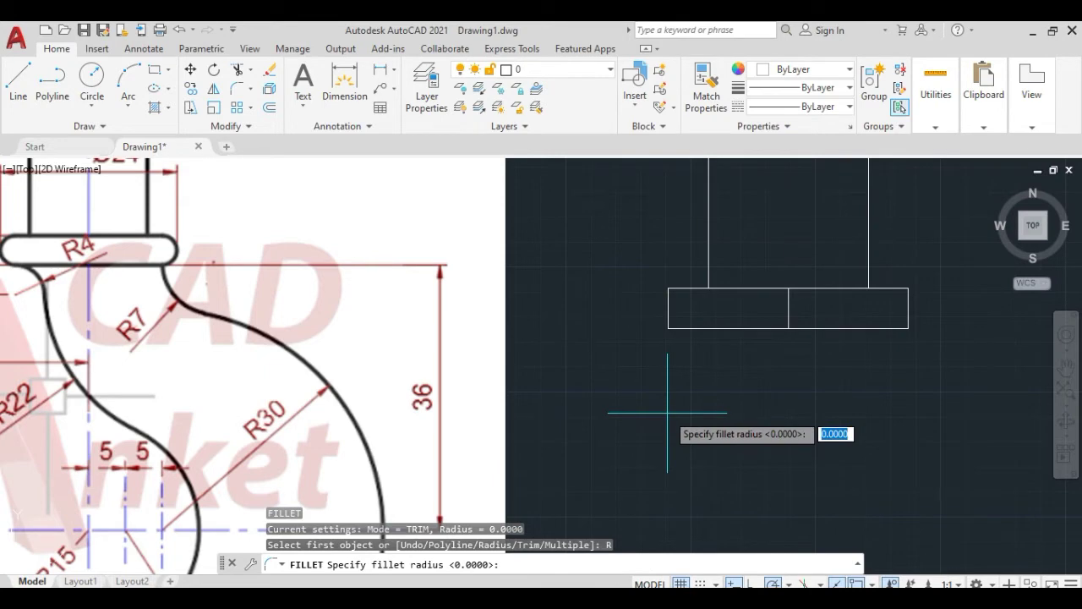
text(2)
key(Return)
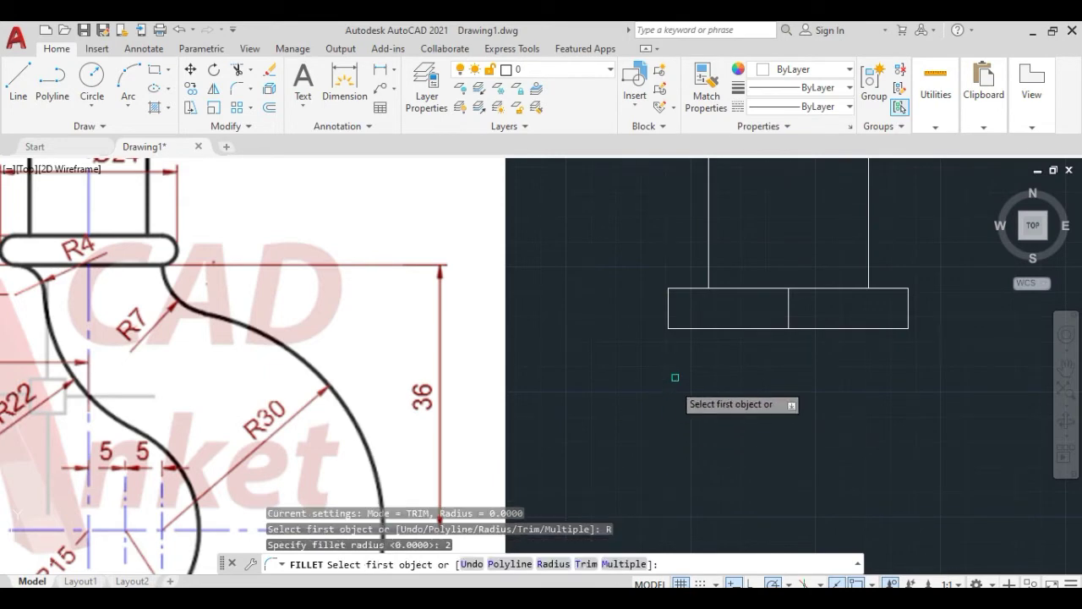
scroll(690, 292, up, 4)
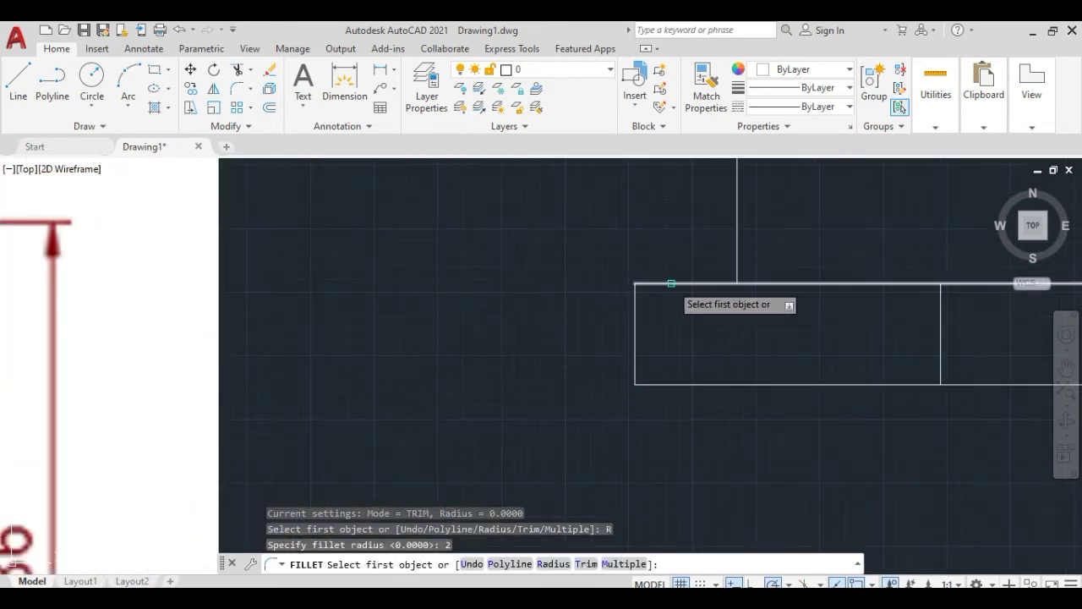
click(672, 283)
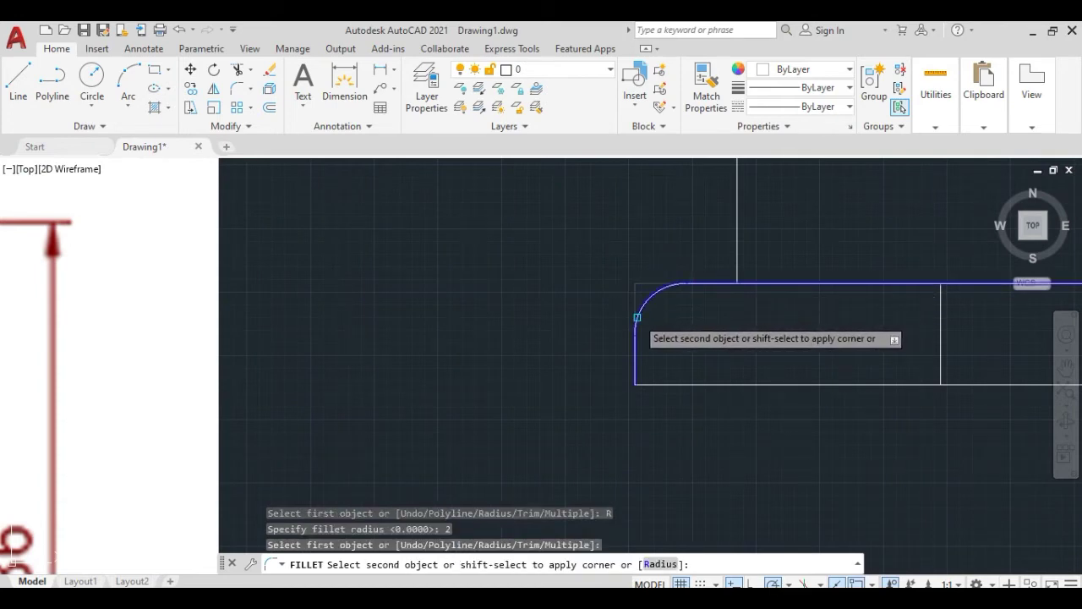
click(638, 317)
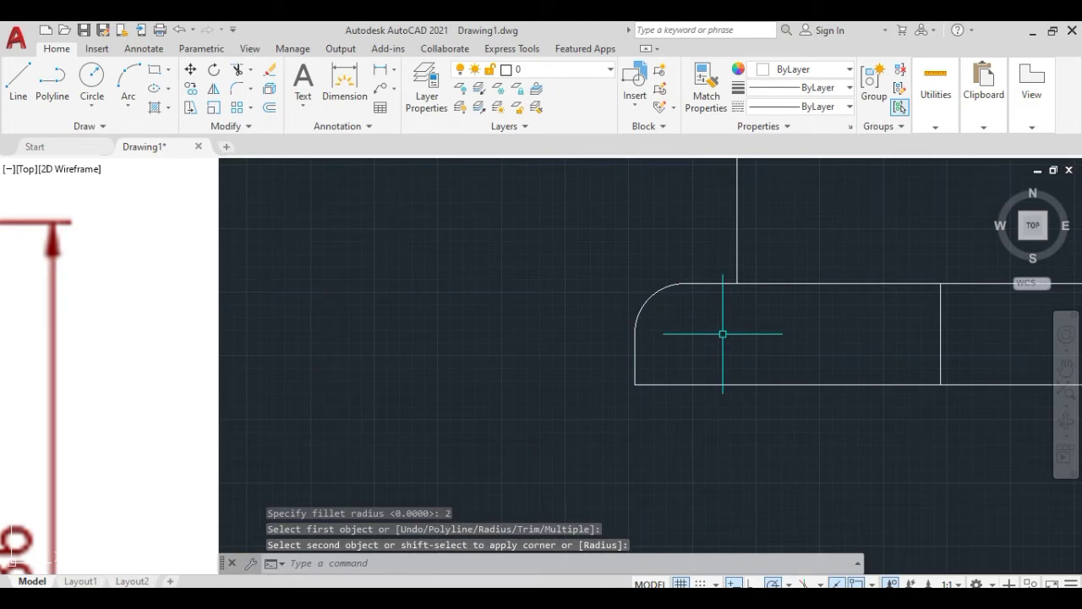
key(Return)
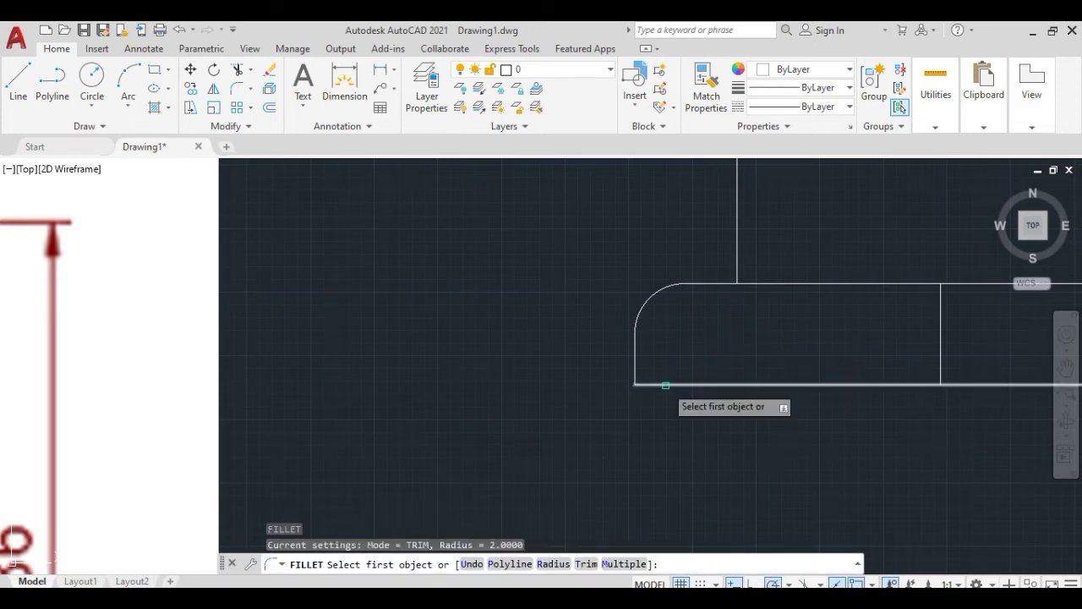
click(664, 385)
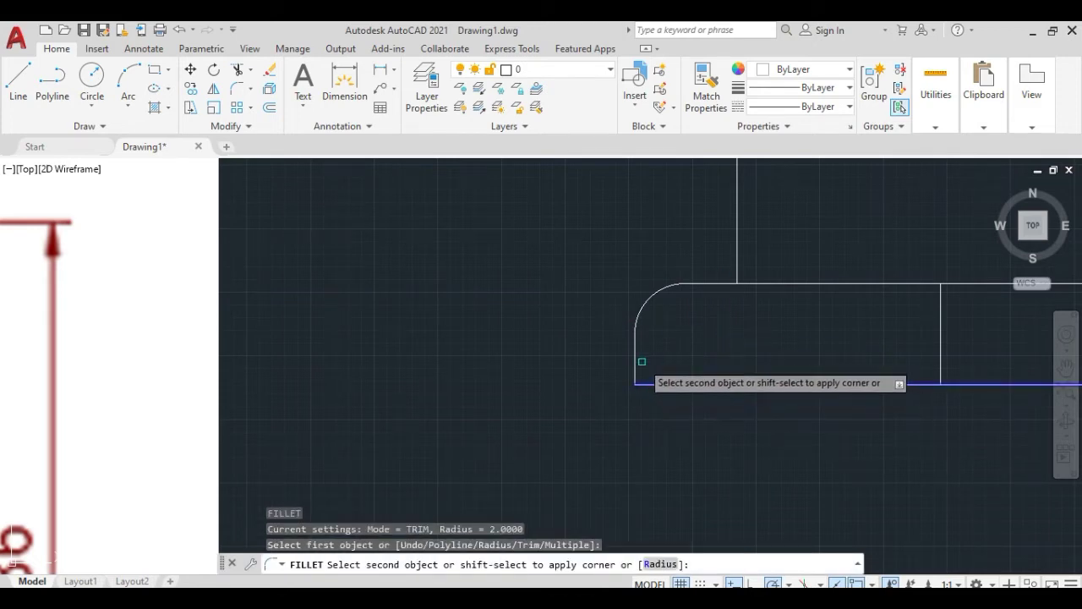
click(636, 356)
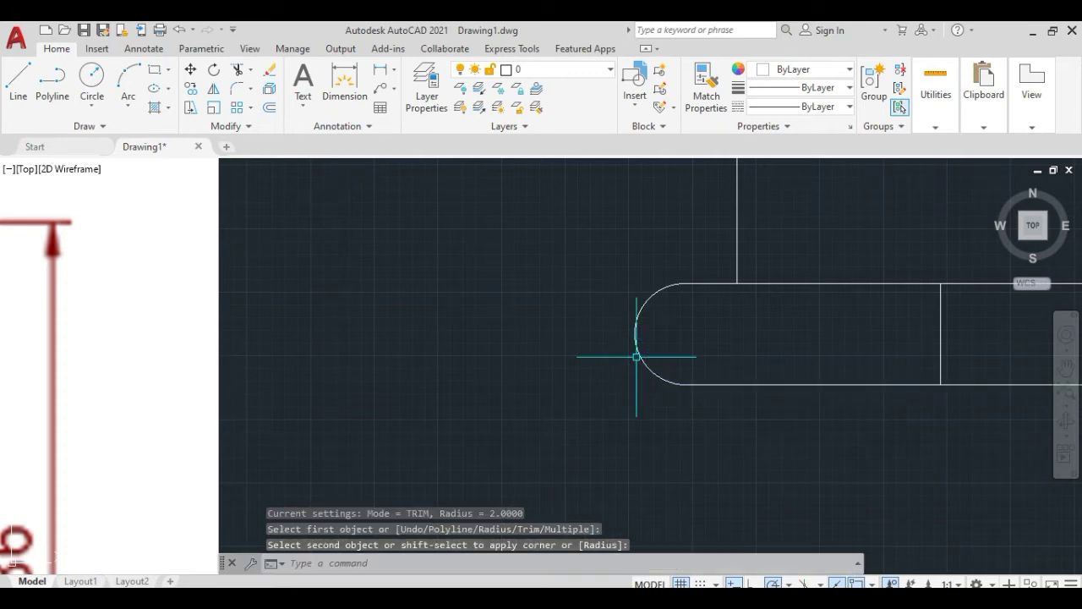
scroll(791, 337, down, 2)
Fillet the collar's bottom-right and top-right corners with the same radius 2.
middle_drag(924, 341, 620, 370)
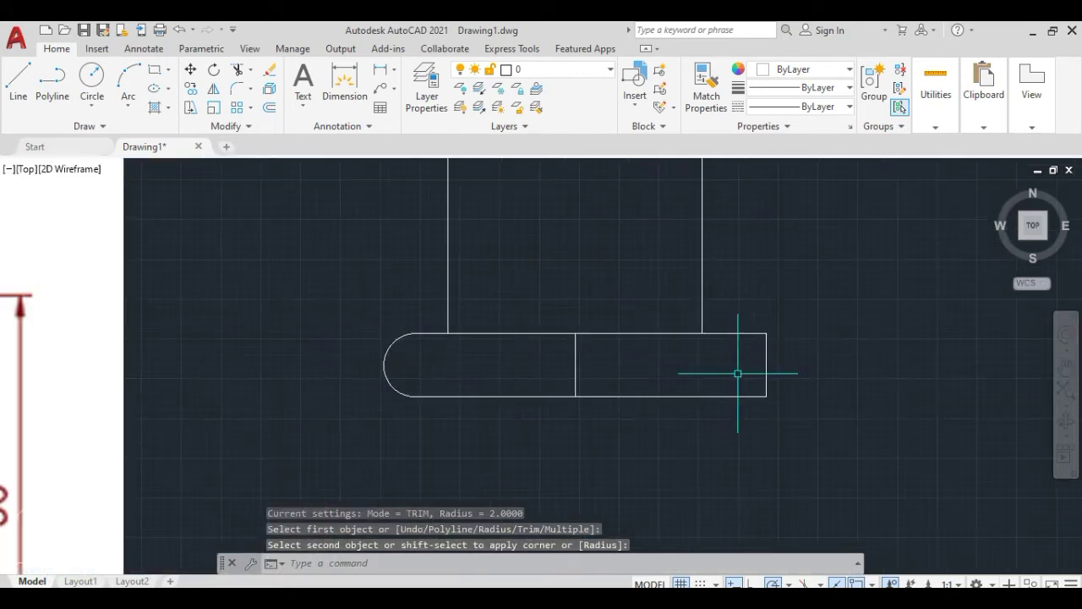
scroll(745, 372, up, 2)
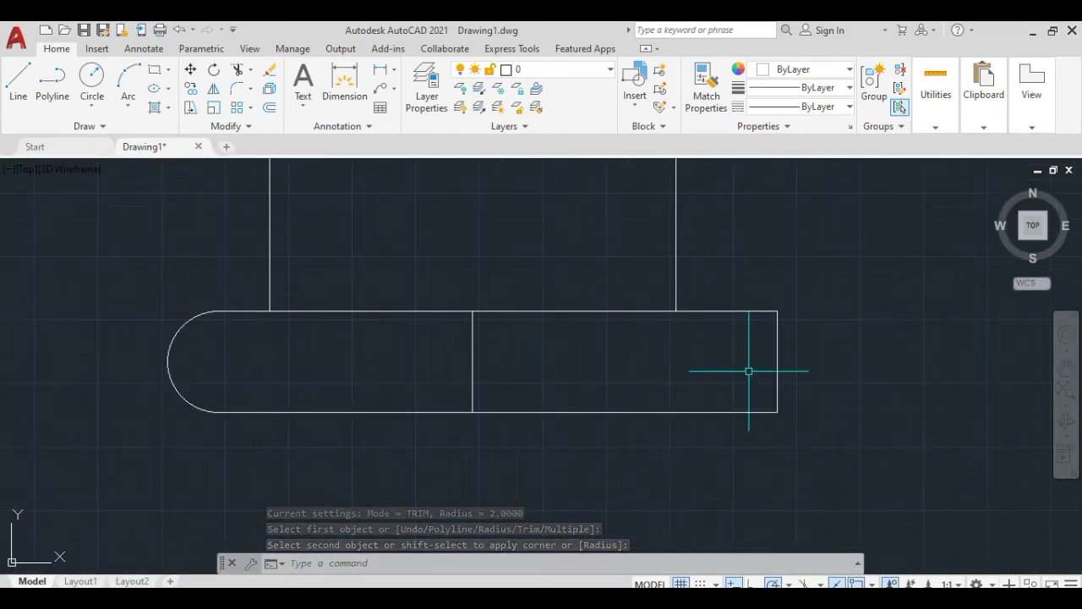
key(Return)
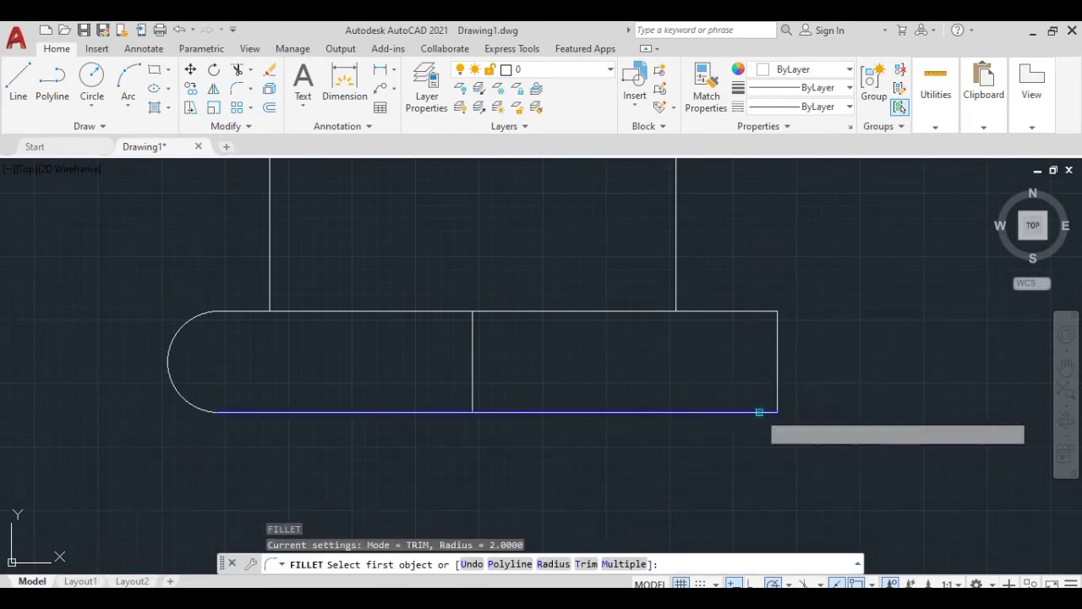
click(763, 410)
click(777, 385)
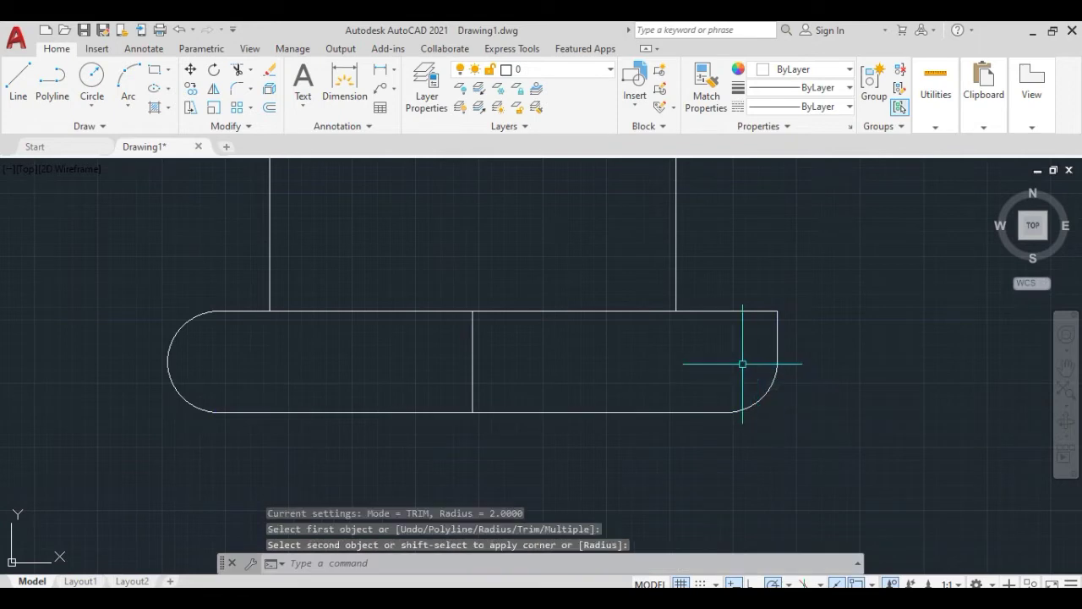
key(Return)
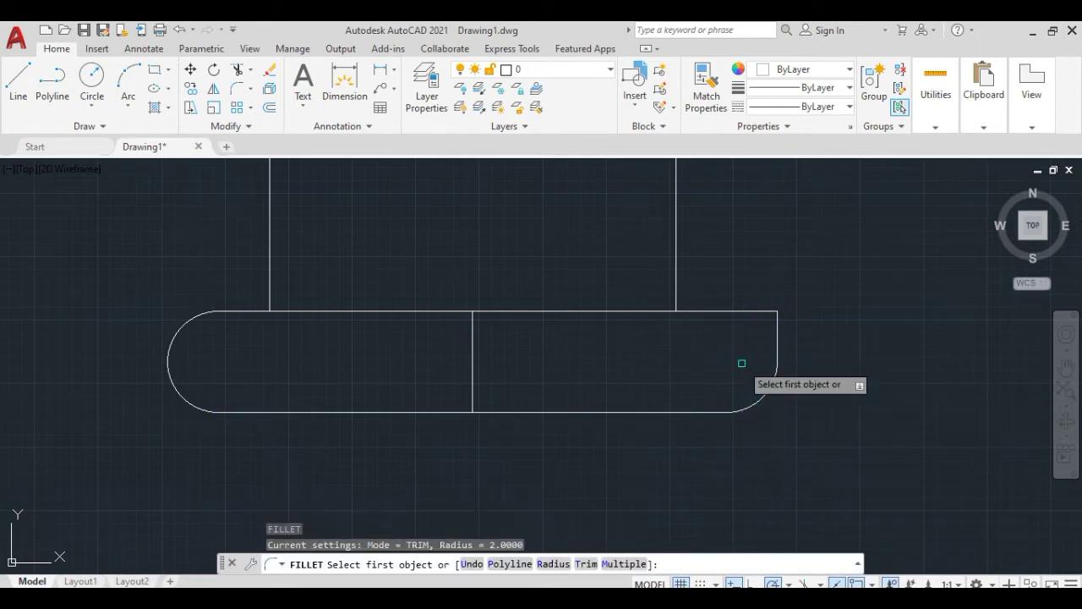
click(750, 310)
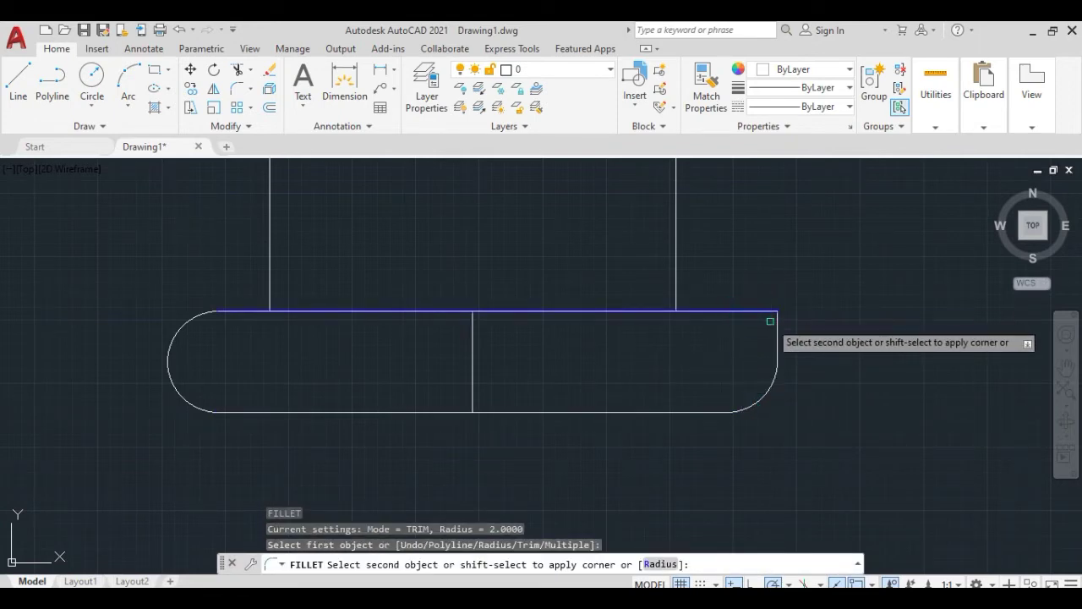
click(776, 321)
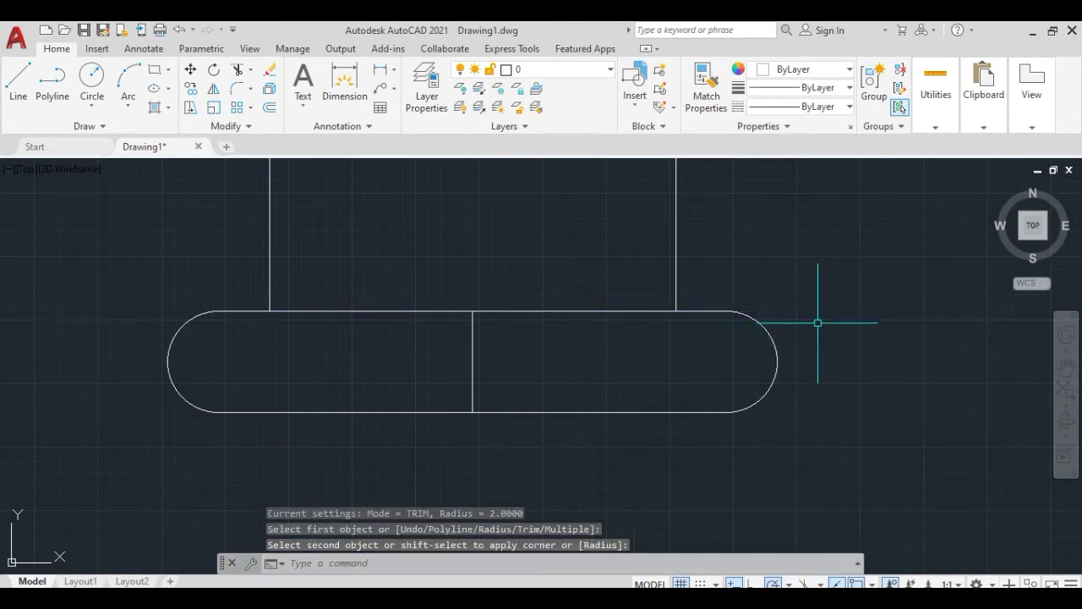
Delete the vertical divider line in the middle of the collar.
scroll(818, 323, down, 4)
click(703, 334)
click(666, 339)
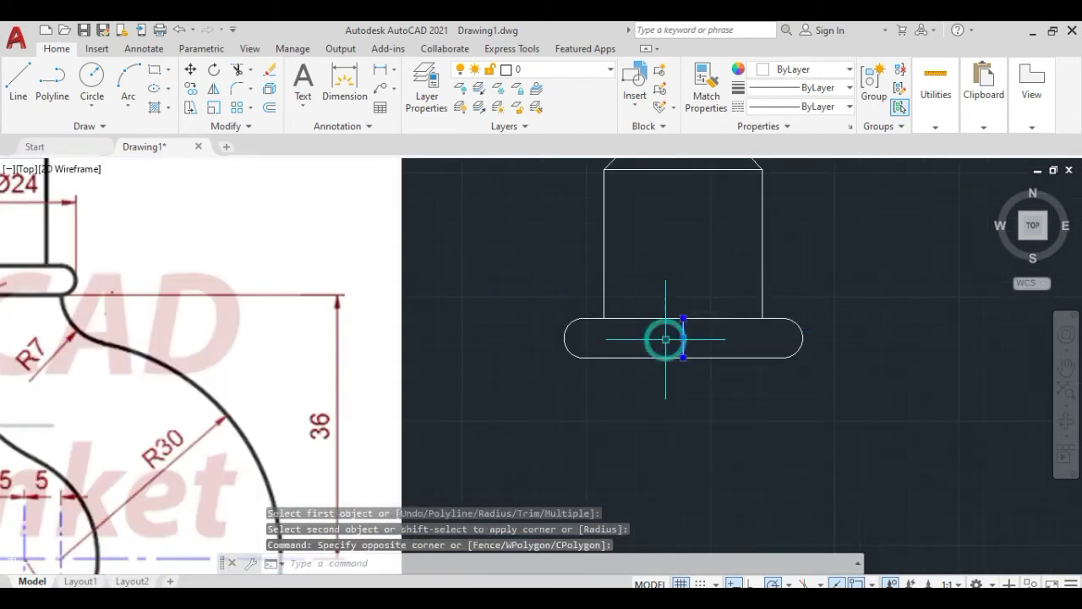
key(Delete)
scroll(683, 345, down, 4)
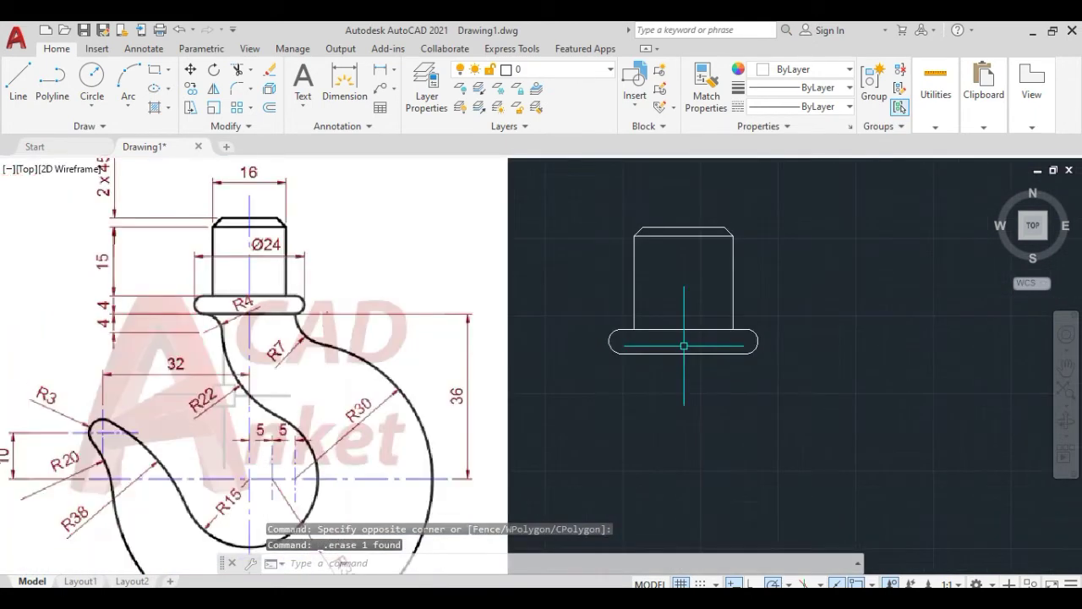
scroll(346, 351, up, 2)
Draw a 36-unit line straight down from the midpoint of the collar's underside.
middle_drag(360, 360, 361, 331)
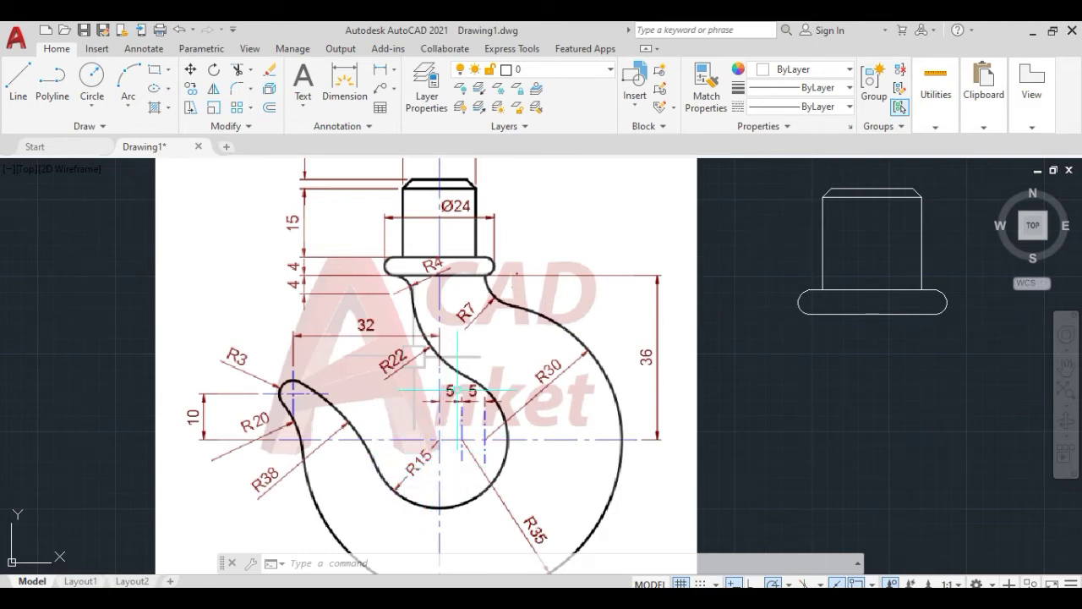
scroll(457, 389, down, 2)
middle_drag(703, 407, 674, 398)
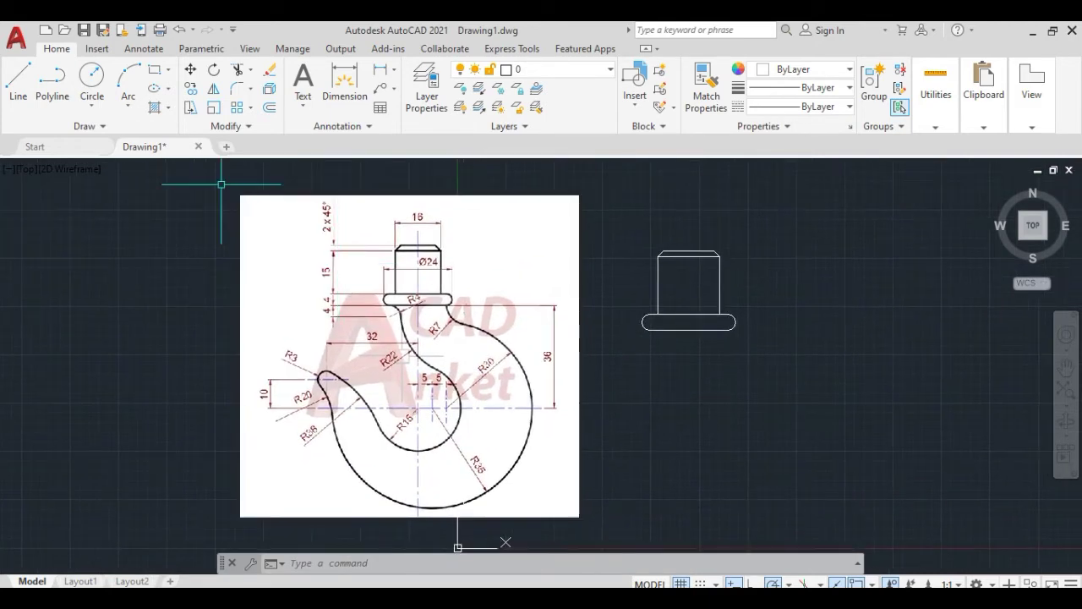
click(12, 91)
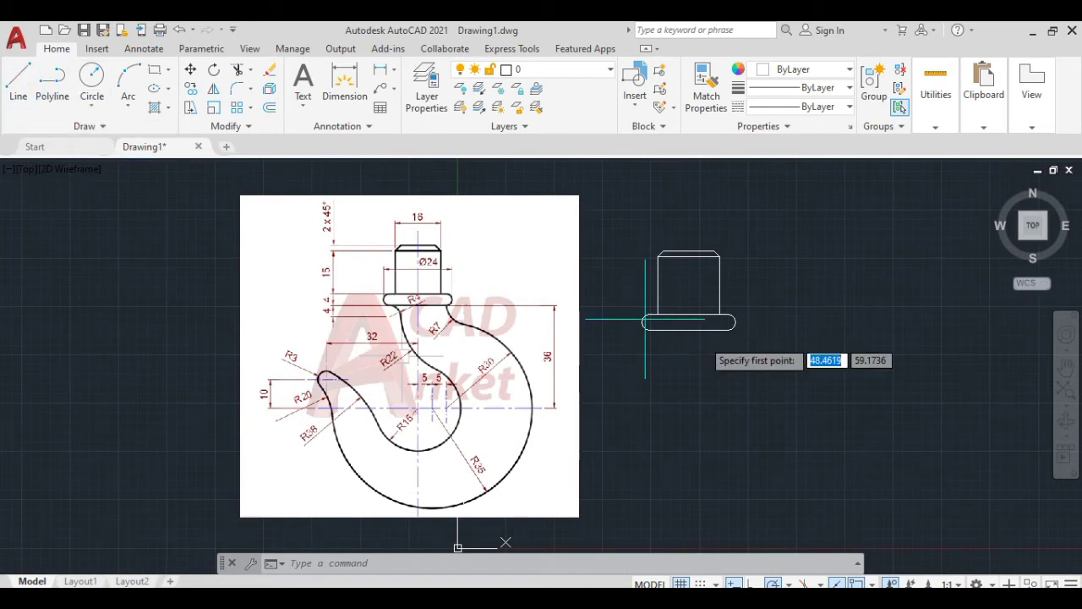
click(690, 325)
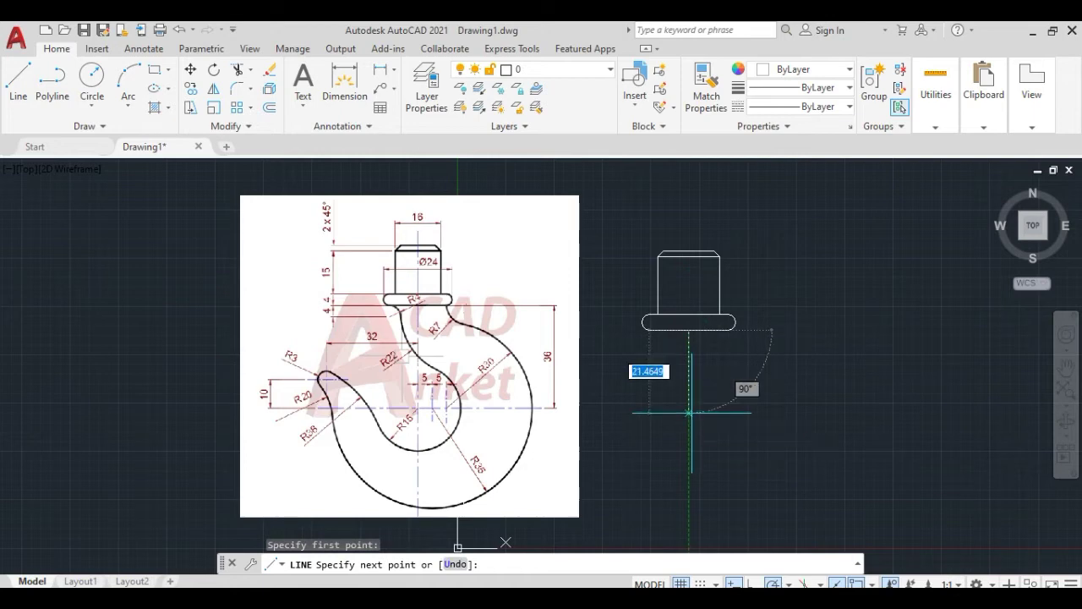
scroll(690, 412, up, 2)
text(36)
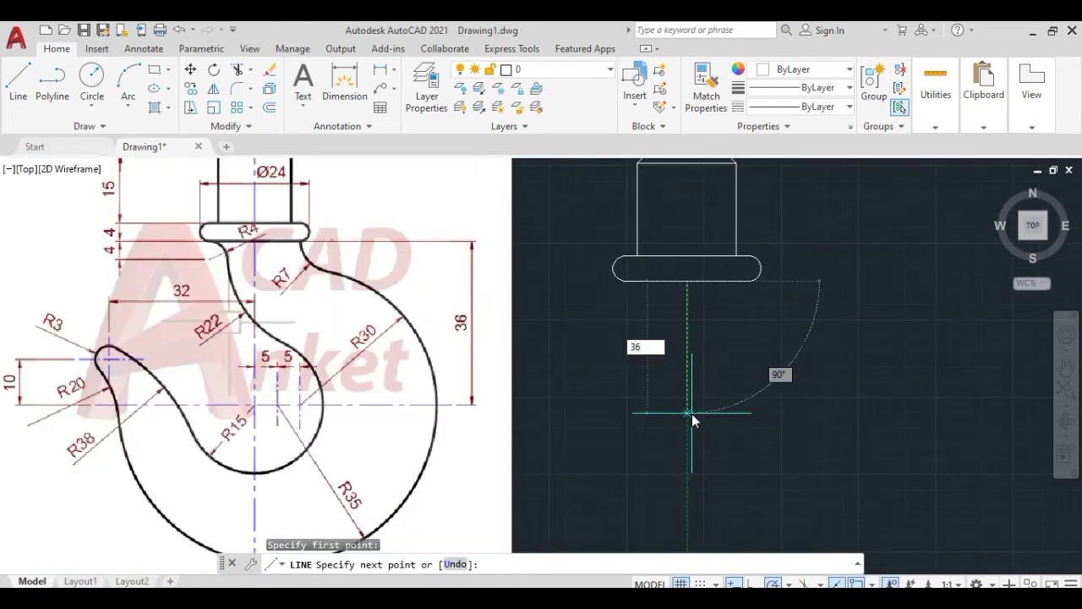
key(Return)
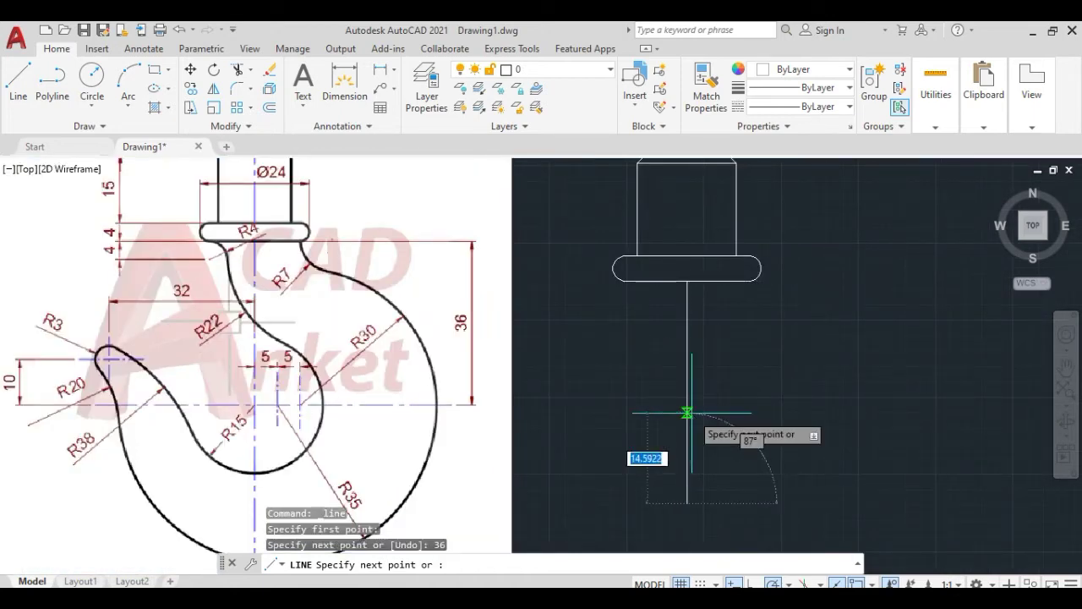
key(Escape)
middle_drag(668, 367, 668, 329)
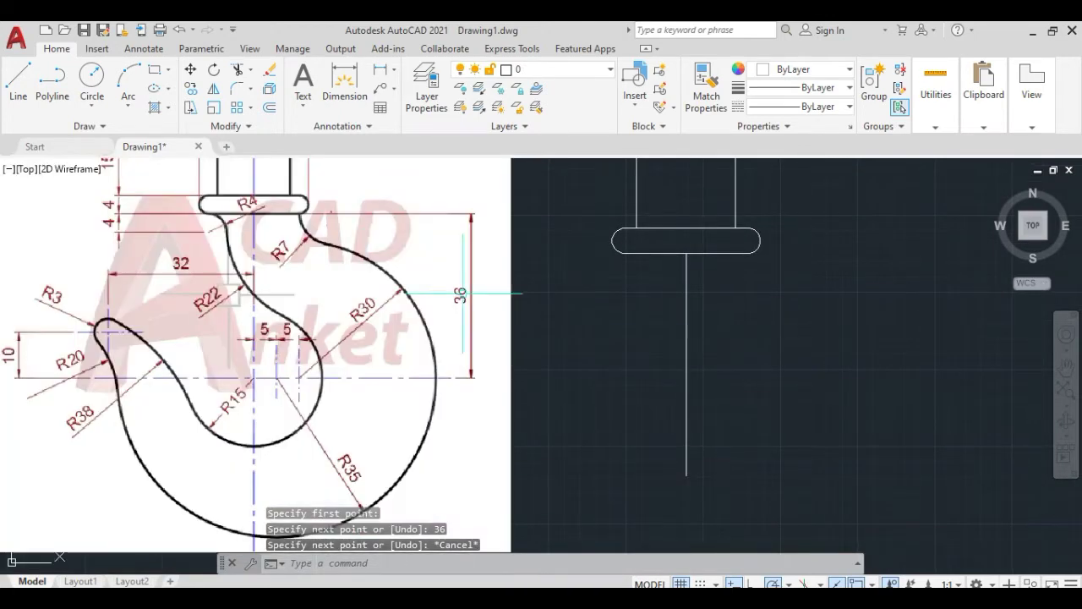
Draw a Center, Radius circle of radius 15 at the 36-unit line's bottom endpoint.
click(92, 100)
click(93, 108)
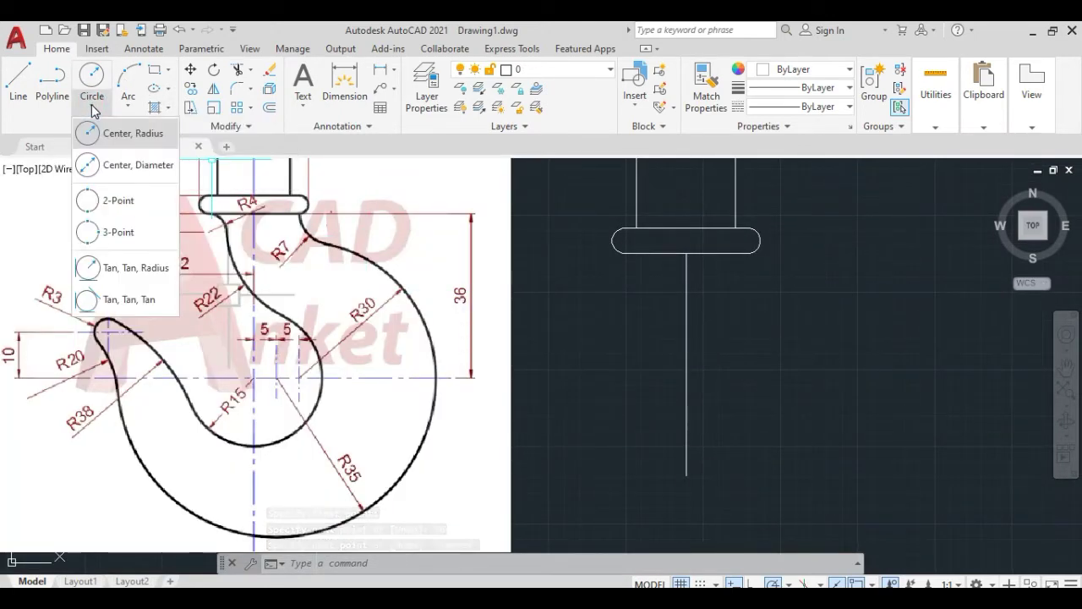
click(137, 134)
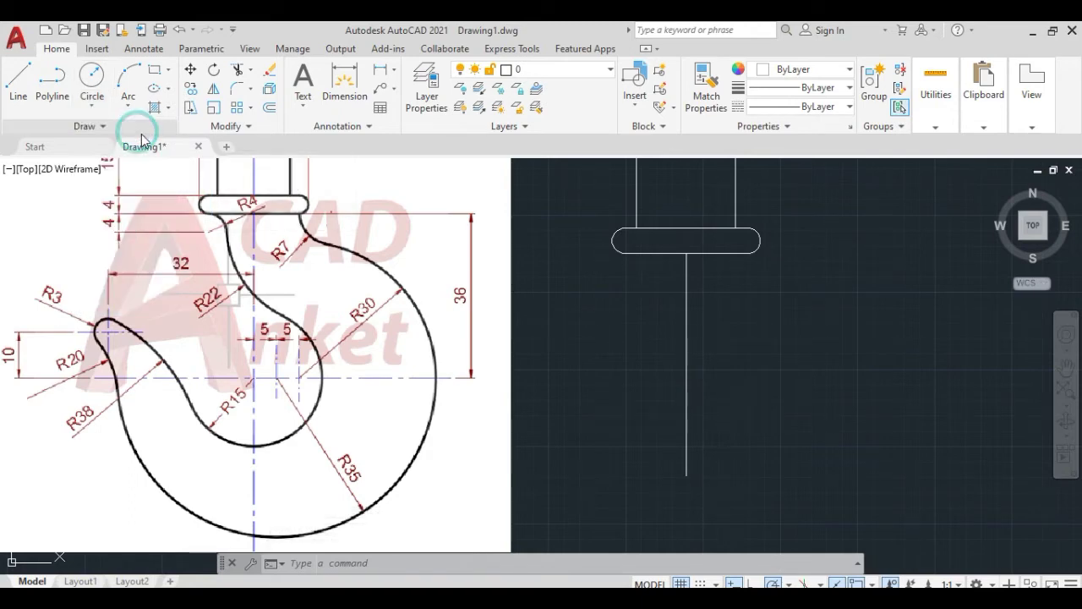
click(686, 475)
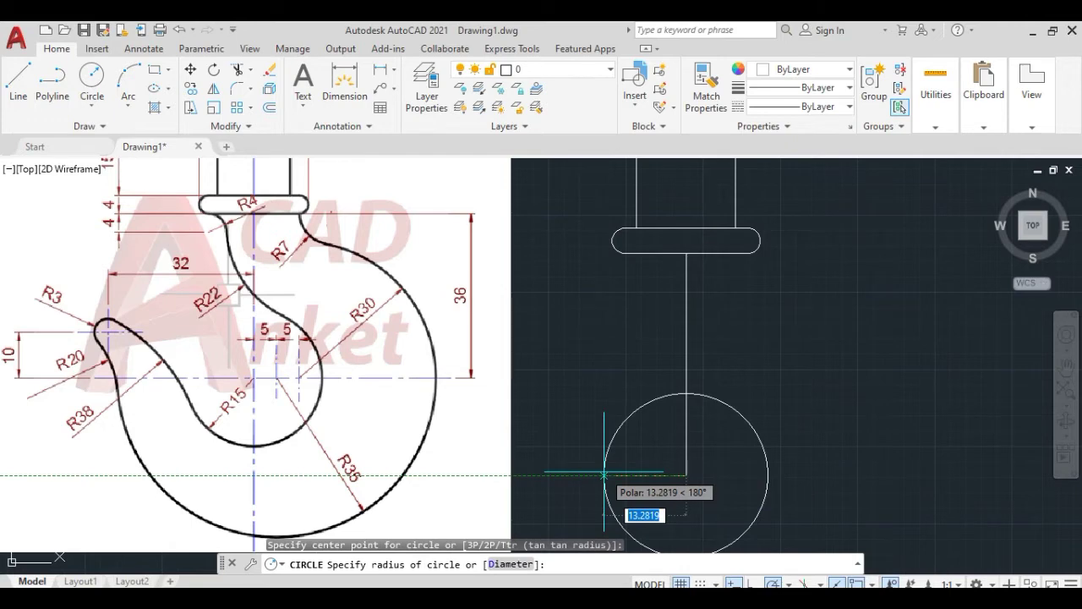
text(15)
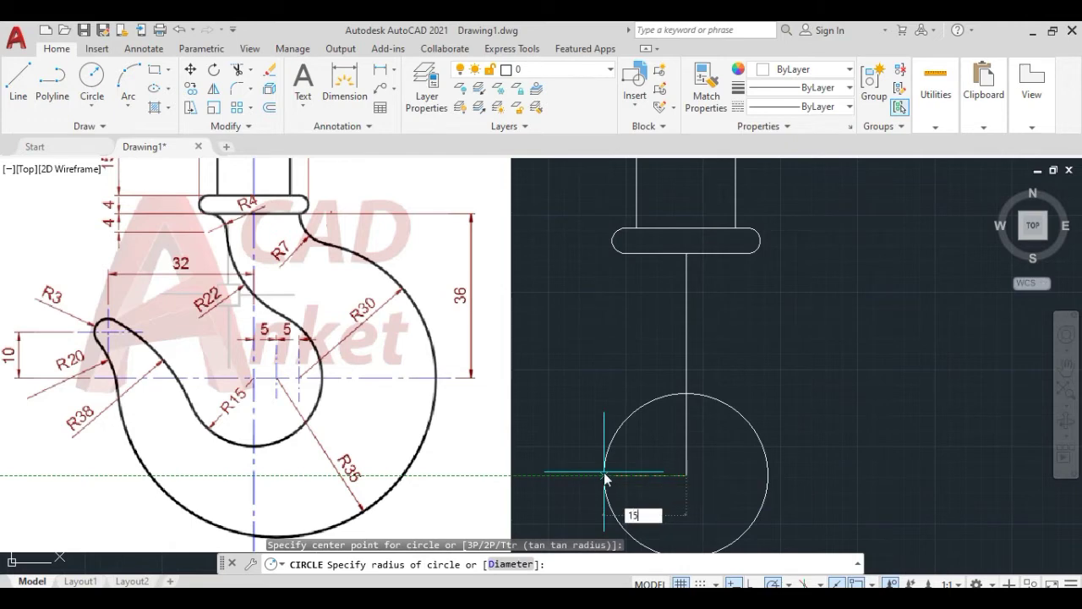
key(Return)
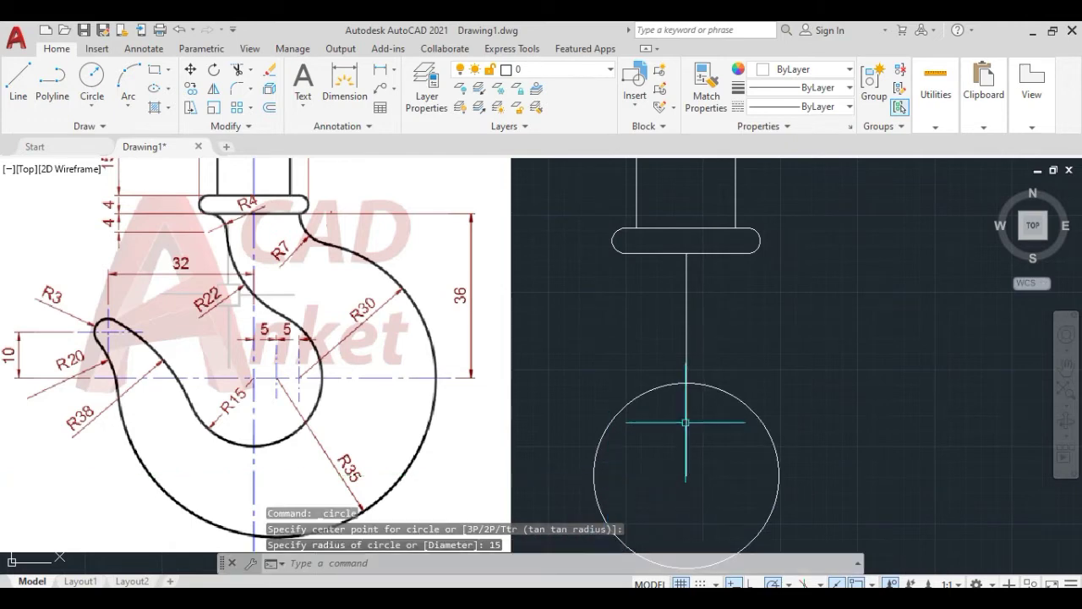
scroll(594, 375, up, 1)
middle_drag(594, 374, 785, 425)
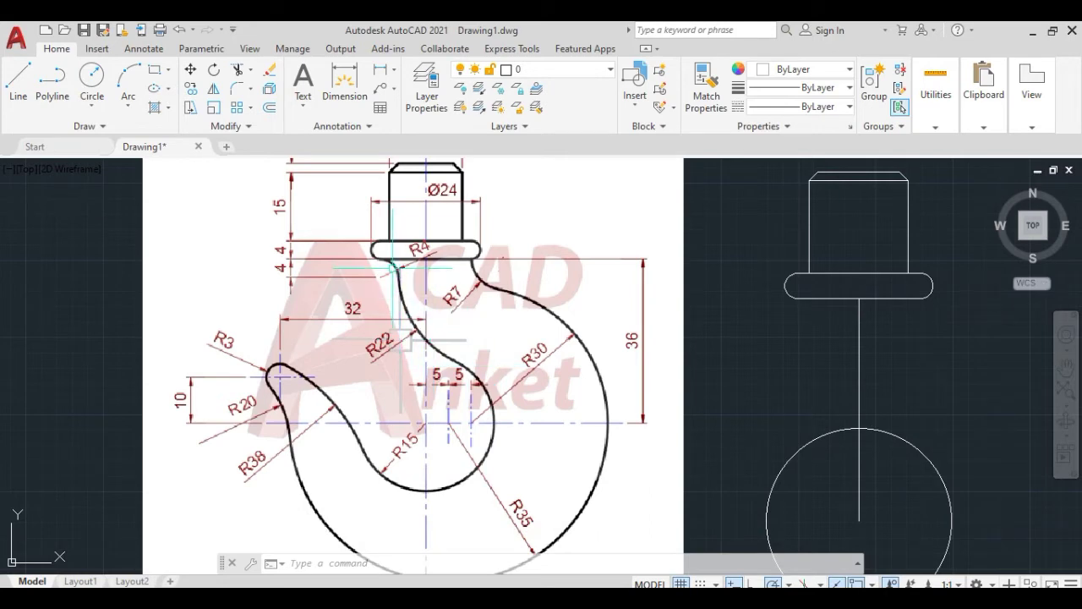
scroll(398, 288, up, 4)
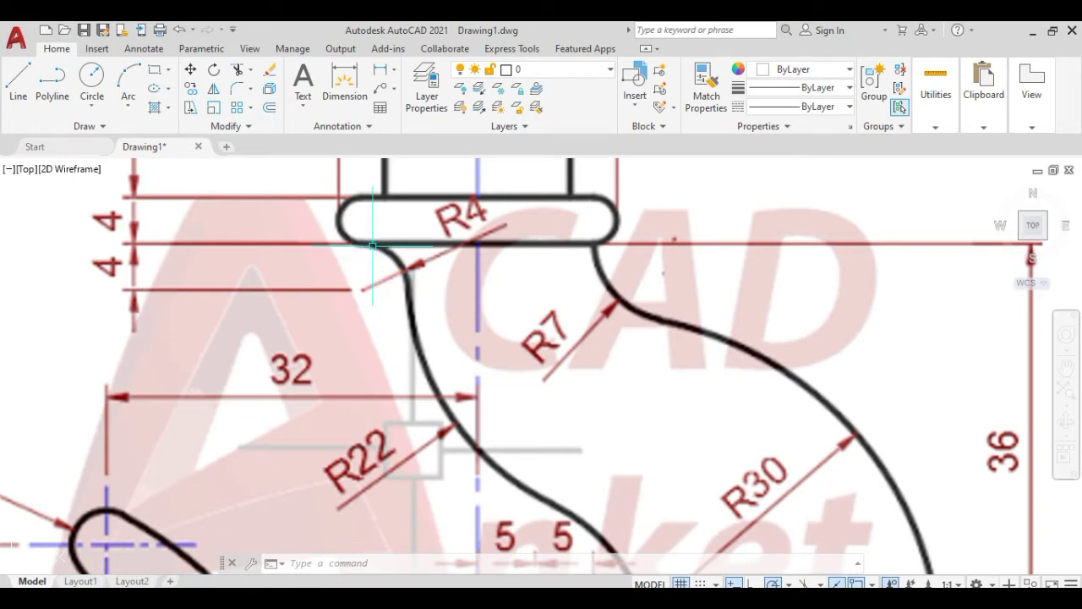
scroll(405, 275, down, 2)
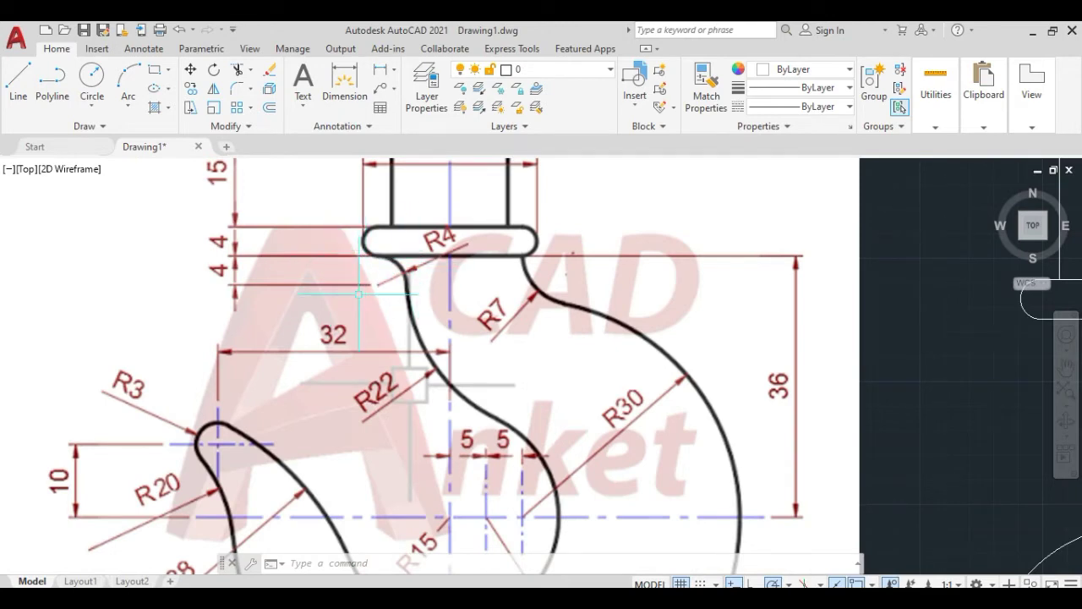
scroll(365, 259, down, 3)
middle_drag(601, 295, 581, 301)
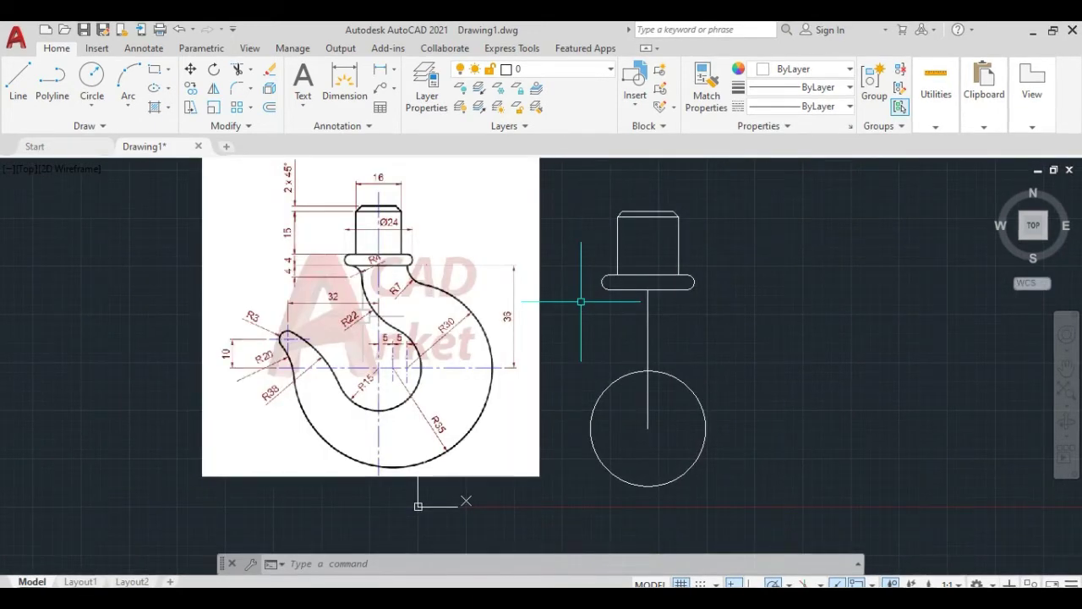
scroll(595, 271, up, 2)
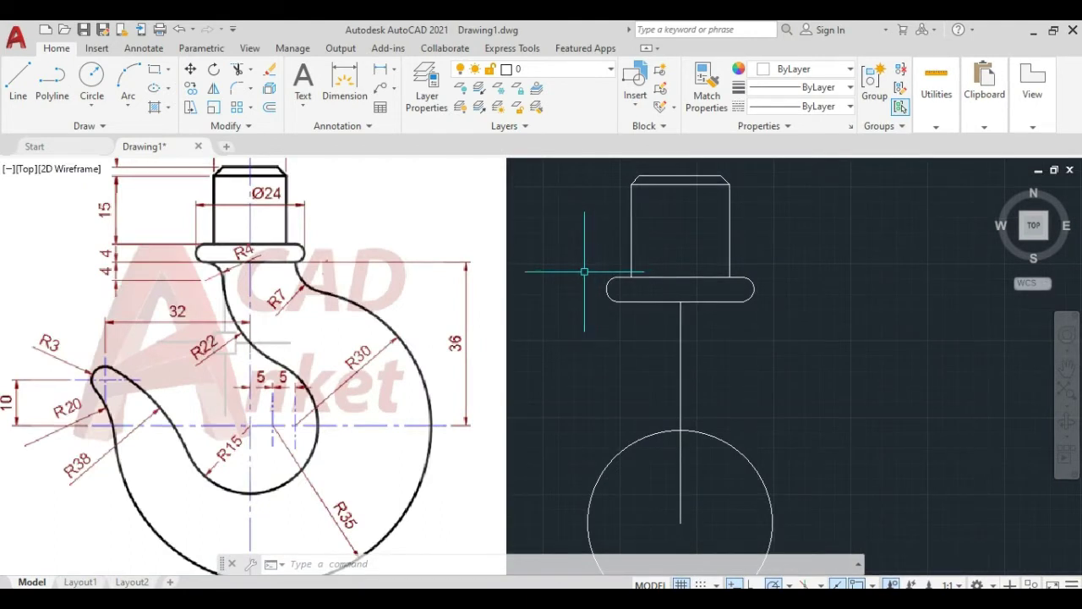
Draw a 2-point circle of diameter 4 downward from the collar's lower-left corner.
click(94, 110)
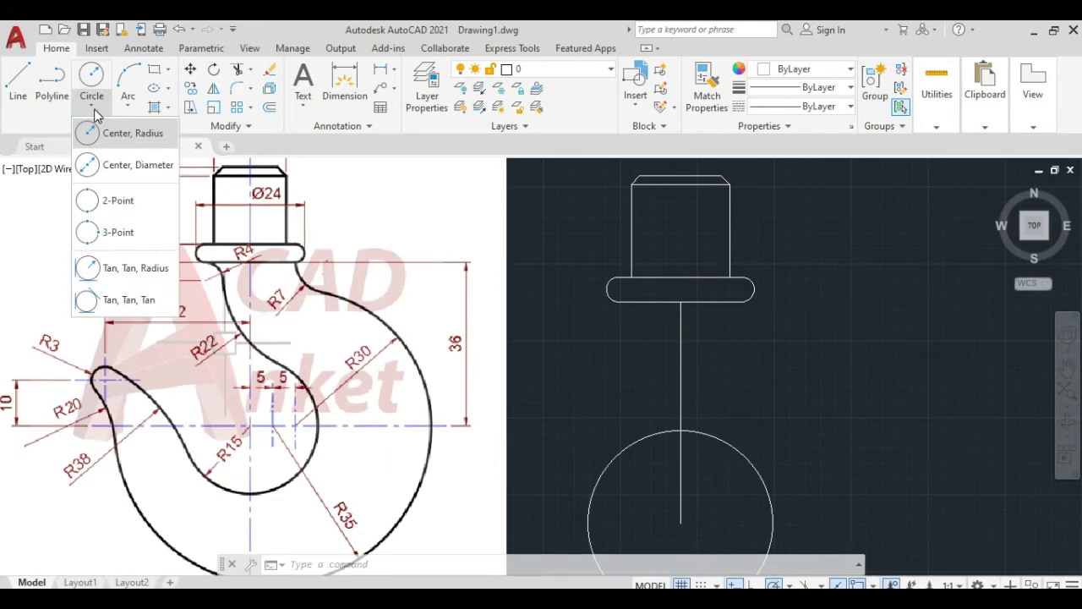
click(125, 203)
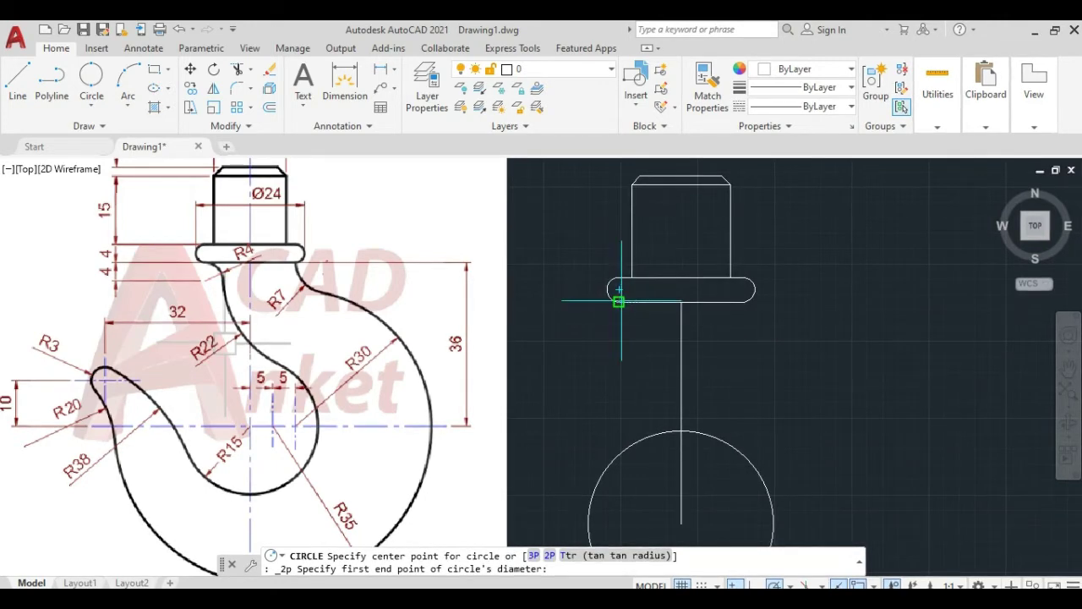
click(619, 301)
scroll(619, 362, up, 4)
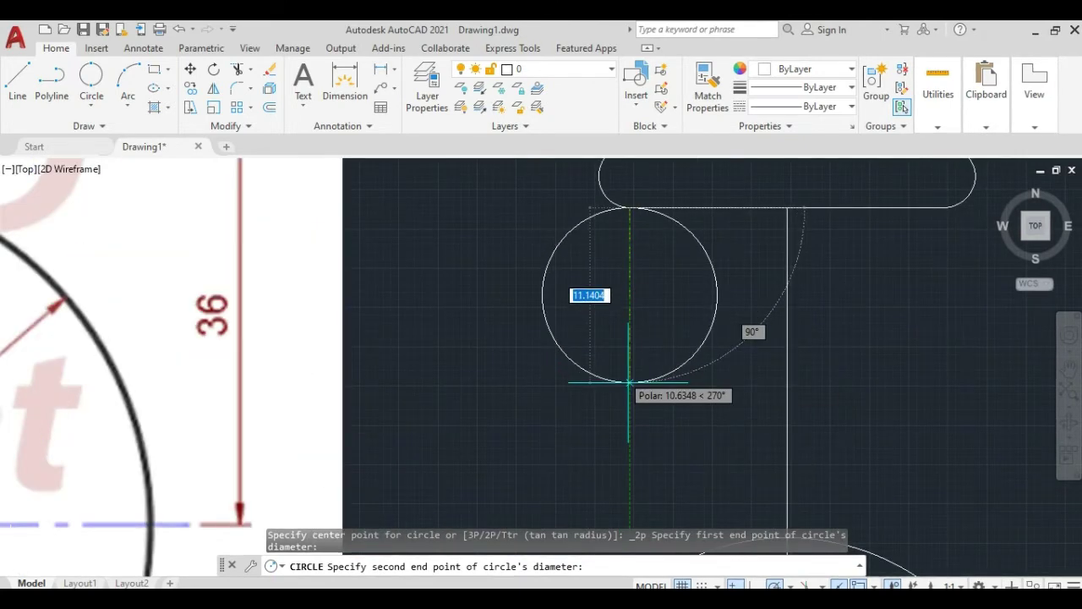
text(4)
key(Return)
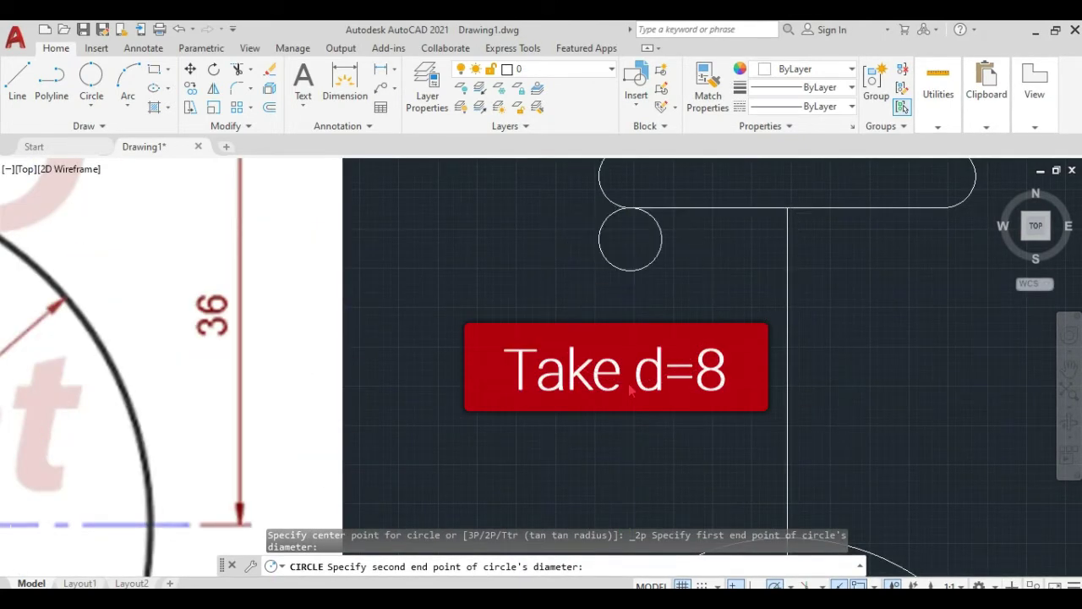
scroll(692, 328, down, 4)
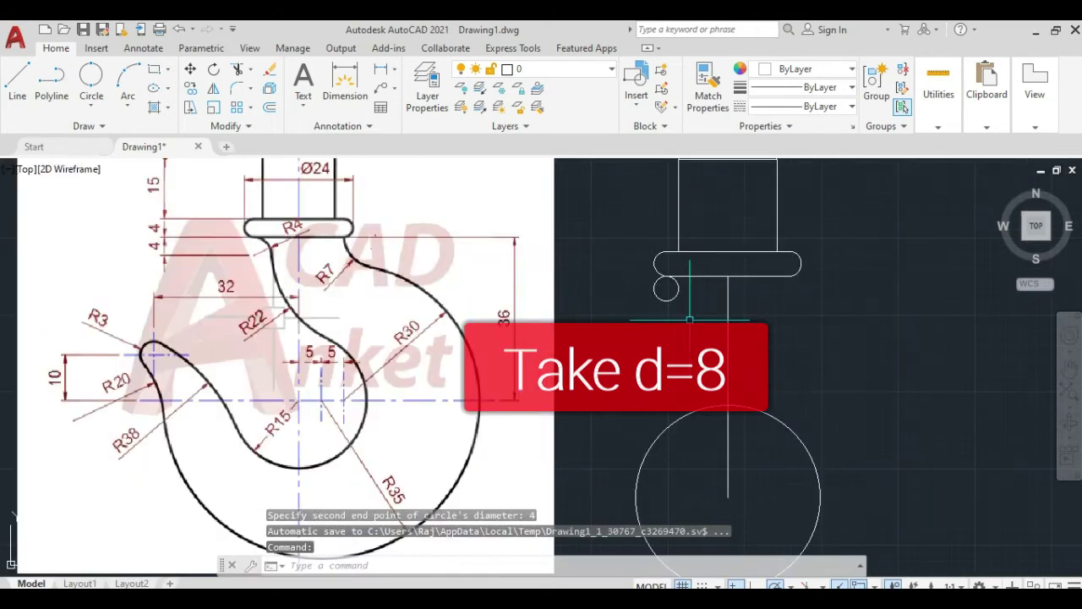
middle_drag(697, 361, 739, 342)
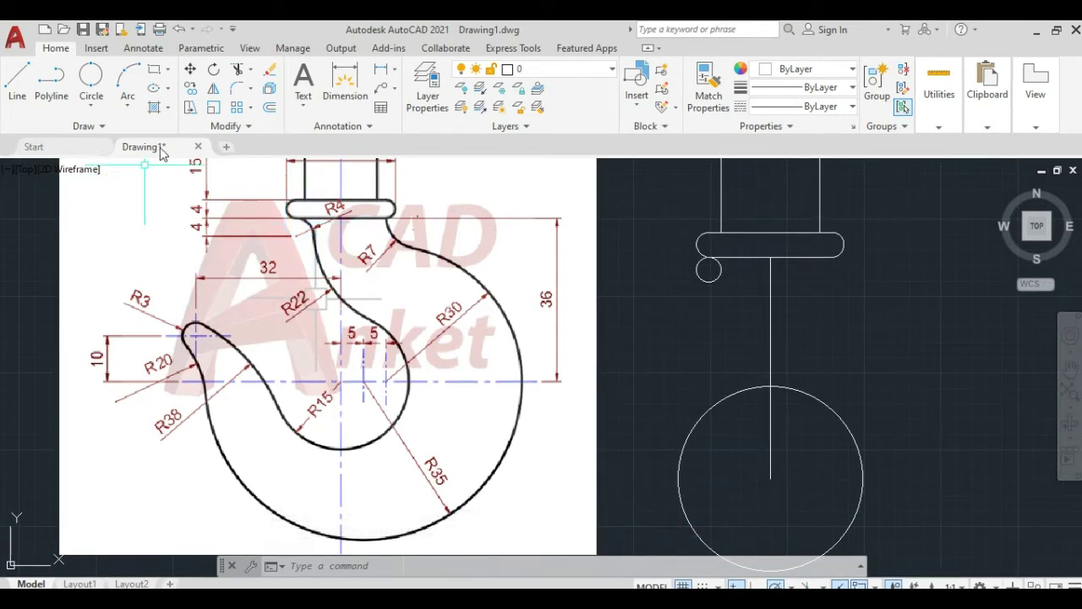
Draw a radius-22 circle tangent to the radius-15 circle and the small diameter-4 circle.
click(91, 104)
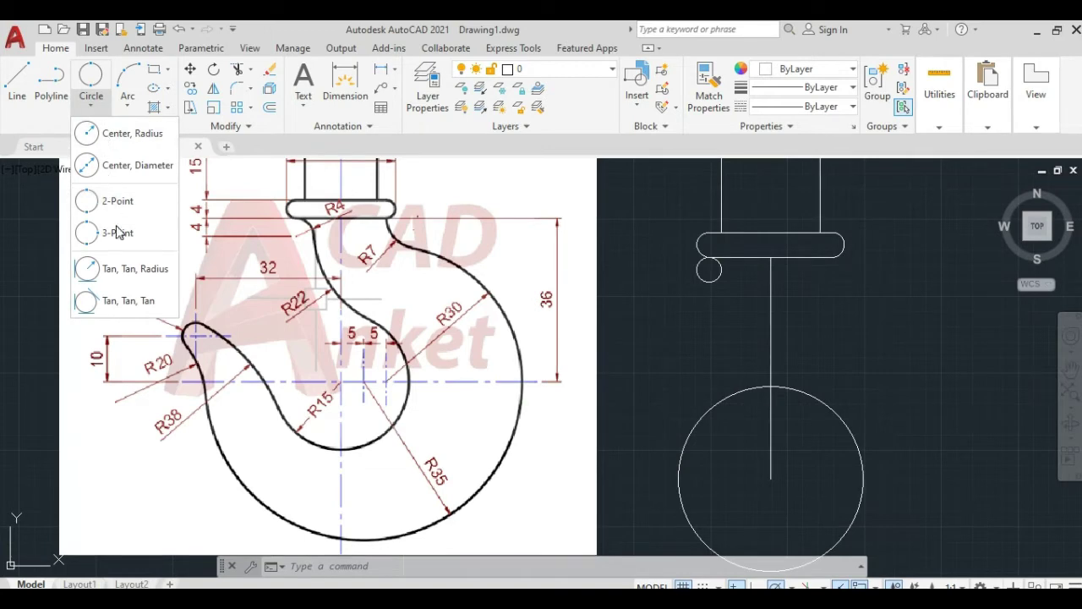
click(131, 271)
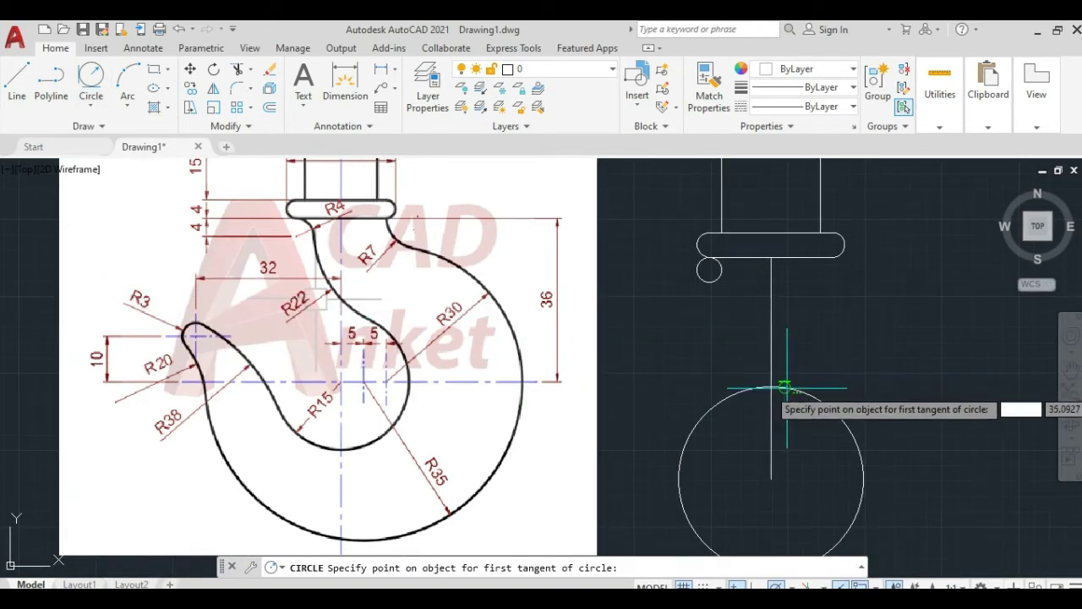
click(768, 367)
scroll(721, 288, up, 4)
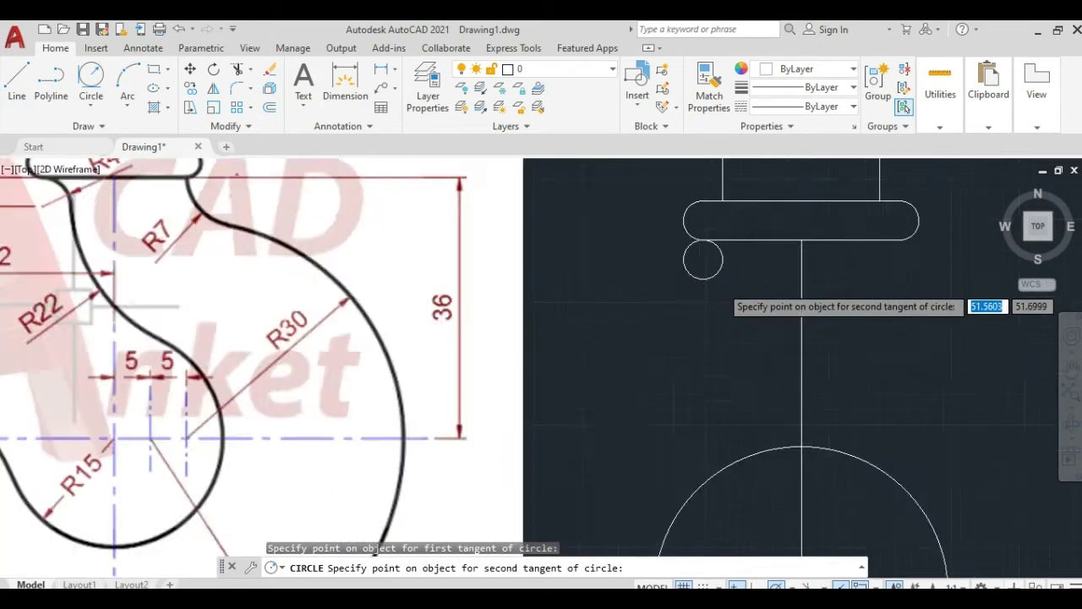
scroll(719, 260, down, 4)
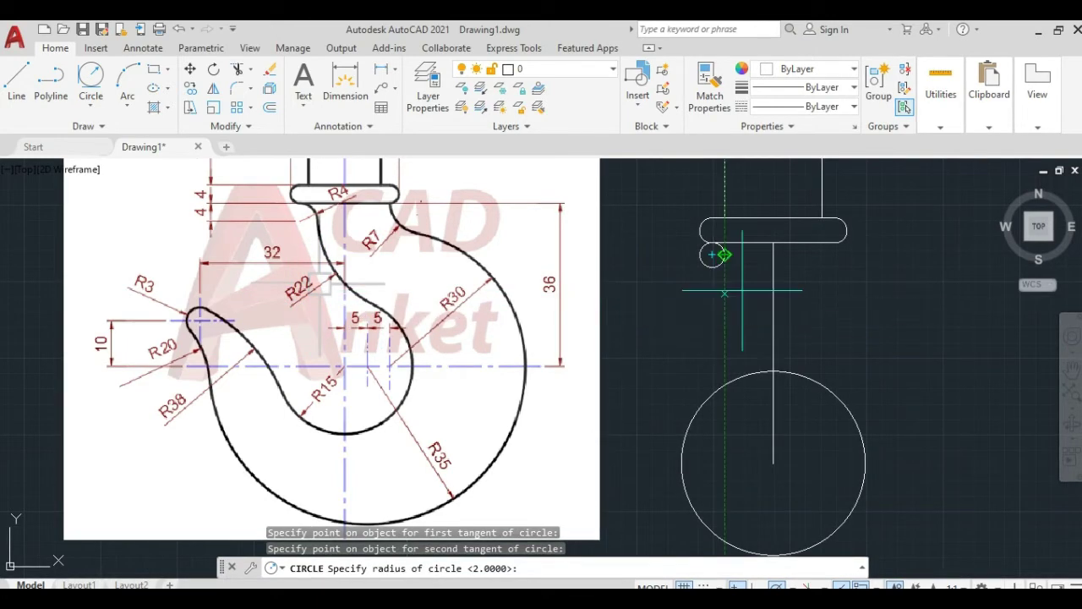
scroll(744, 288, up, 2)
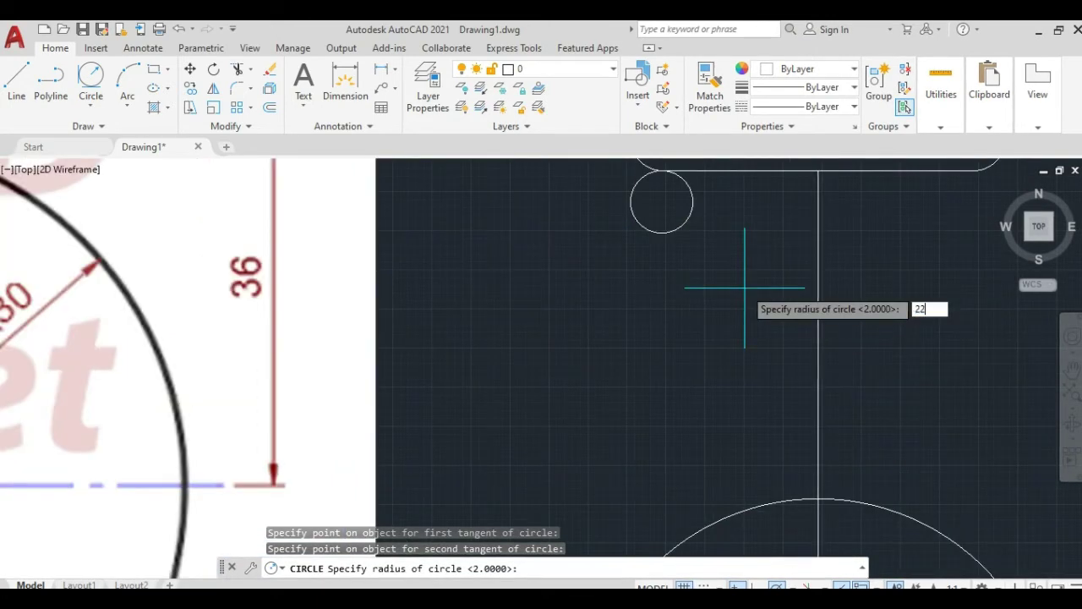
key(Return)
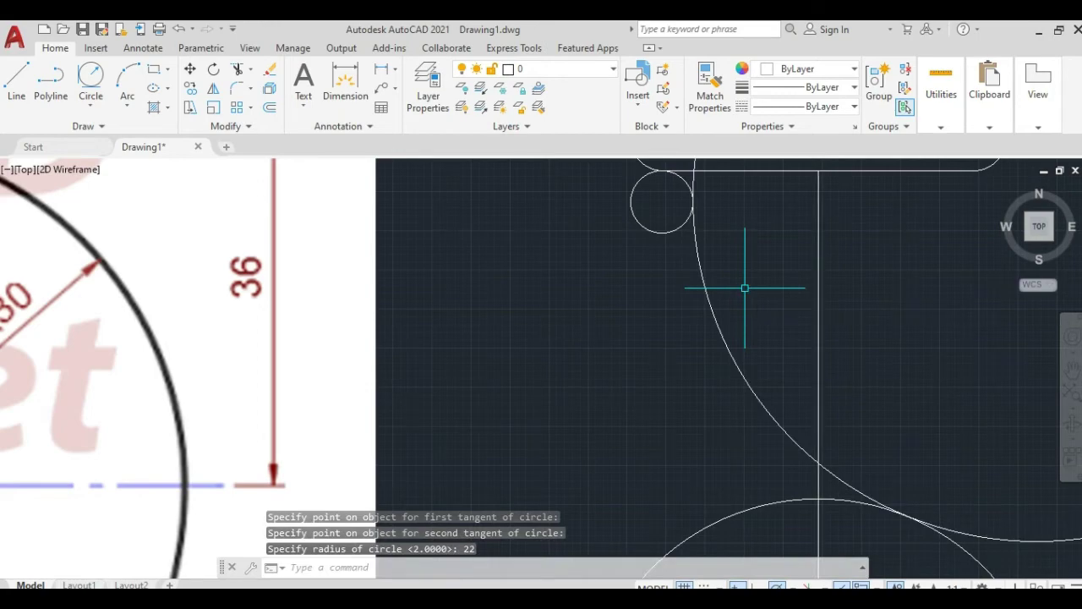
scroll(744, 285, down, 3)
scroll(814, 314, down, 2)
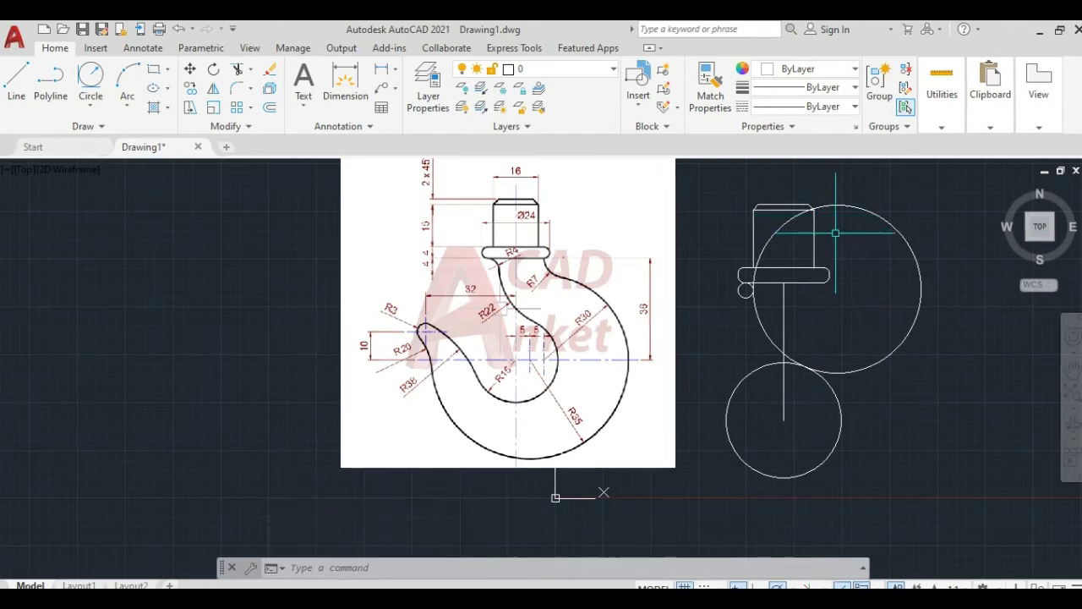
Trim the stray shank arc, the collar-to-circle line piece and the small circle's left arc.
key(Return)
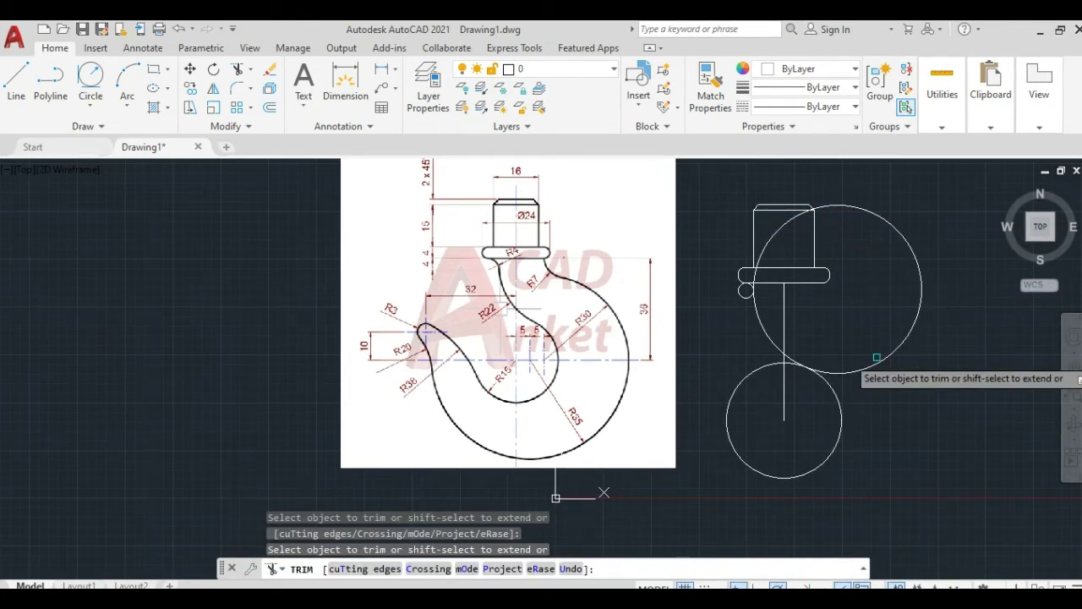
scroll(846, 229, up, 8)
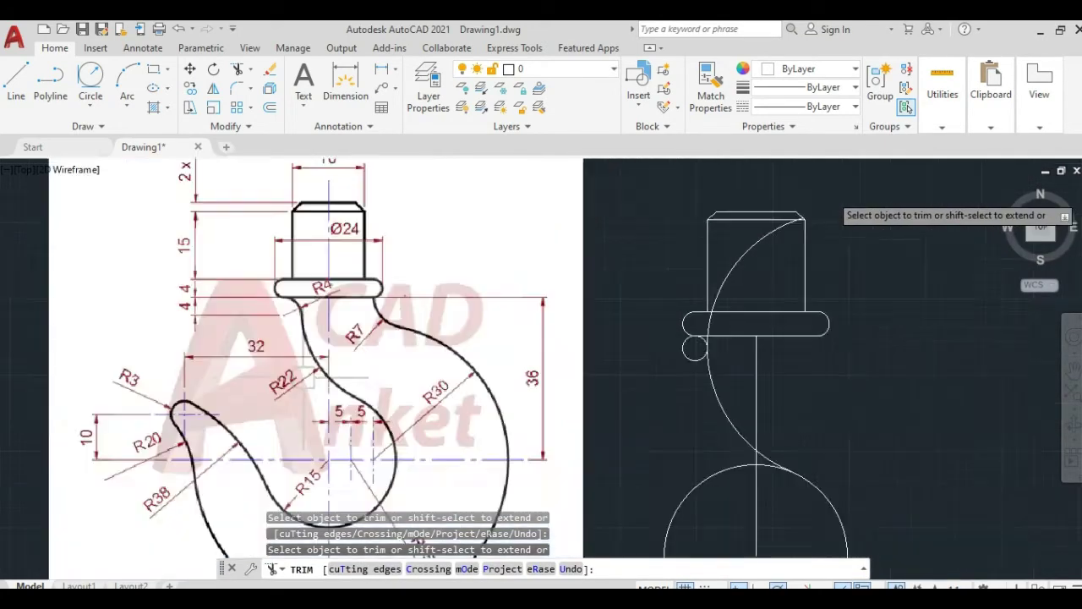
scroll(708, 298, up, 3)
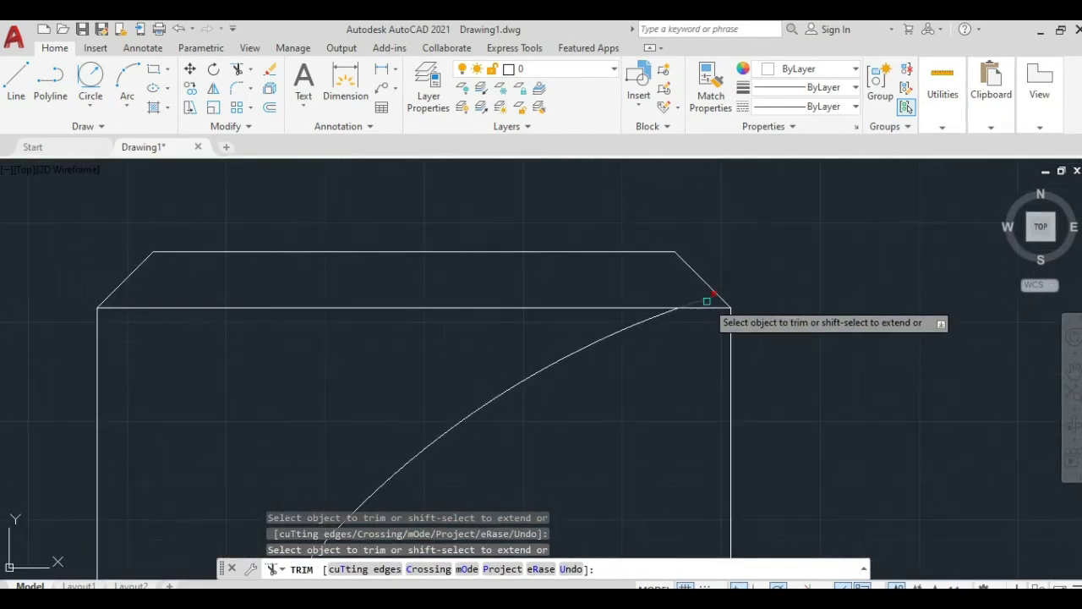
scroll(705, 302, down, 5)
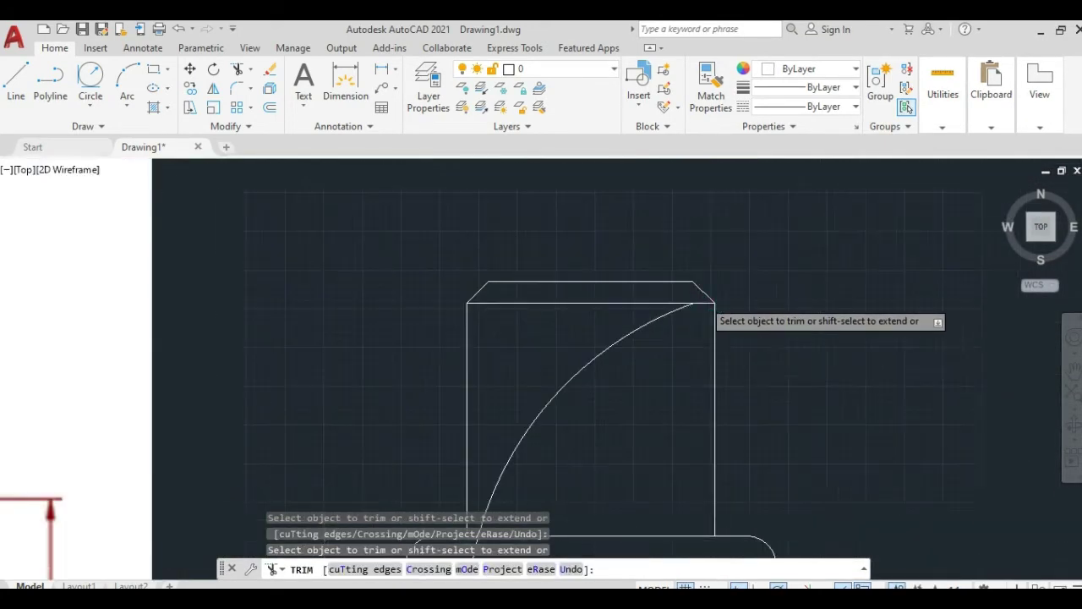
click(665, 316)
scroll(667, 325, down, 4)
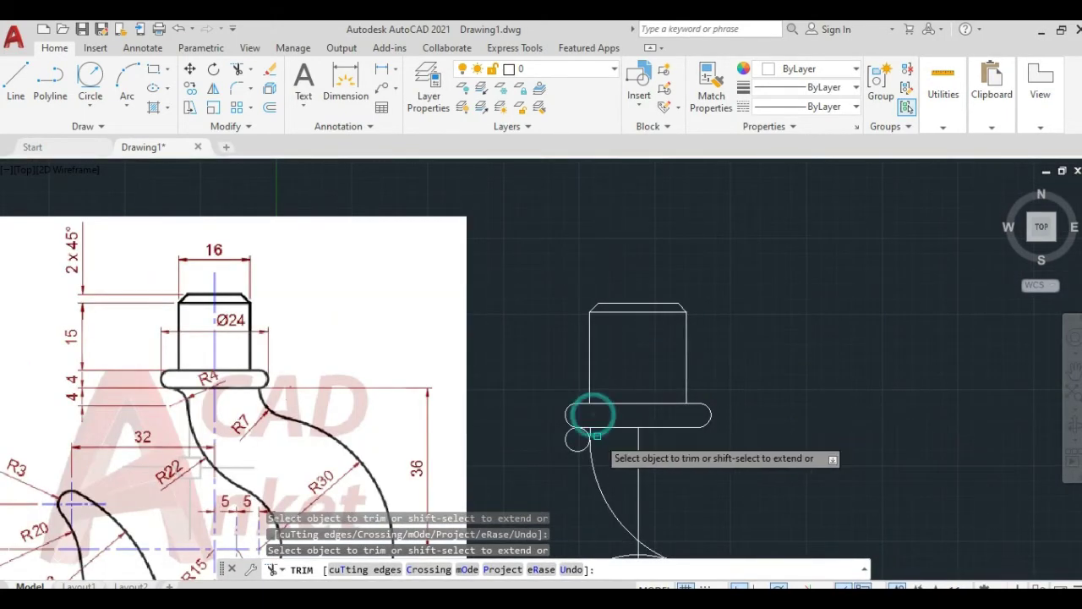
scroll(592, 419, up, 5)
click(558, 396)
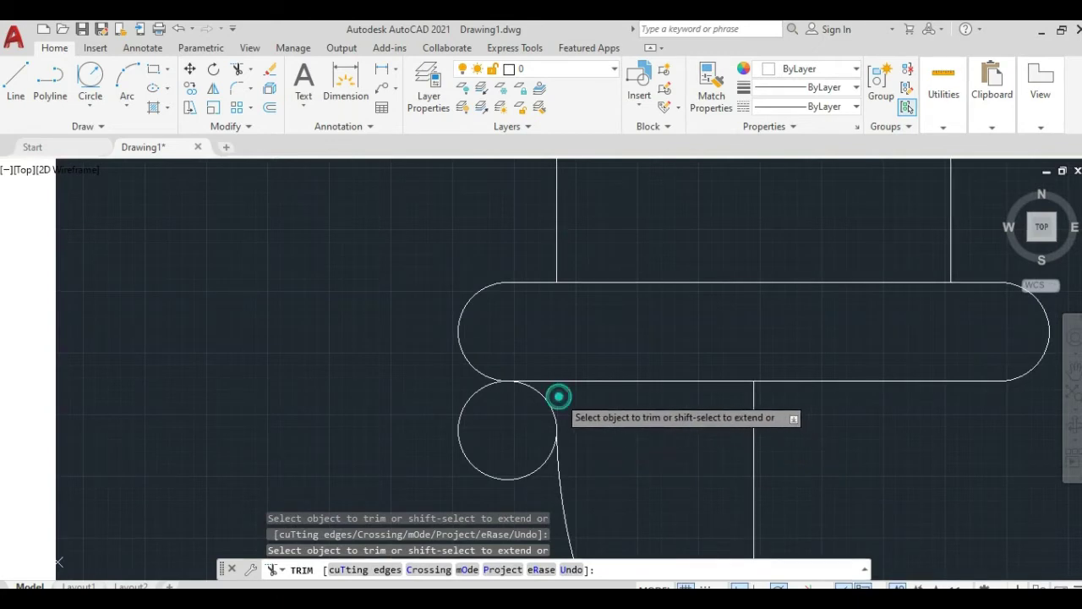
click(469, 463)
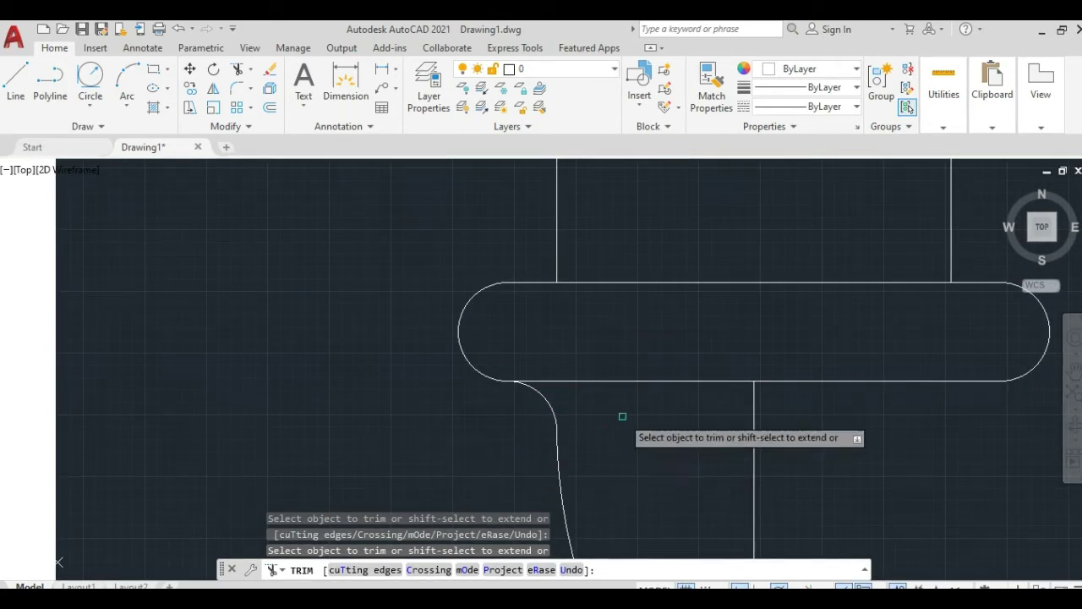
scroll(623, 415, down, 5)
scroll(763, 418, down, 2)
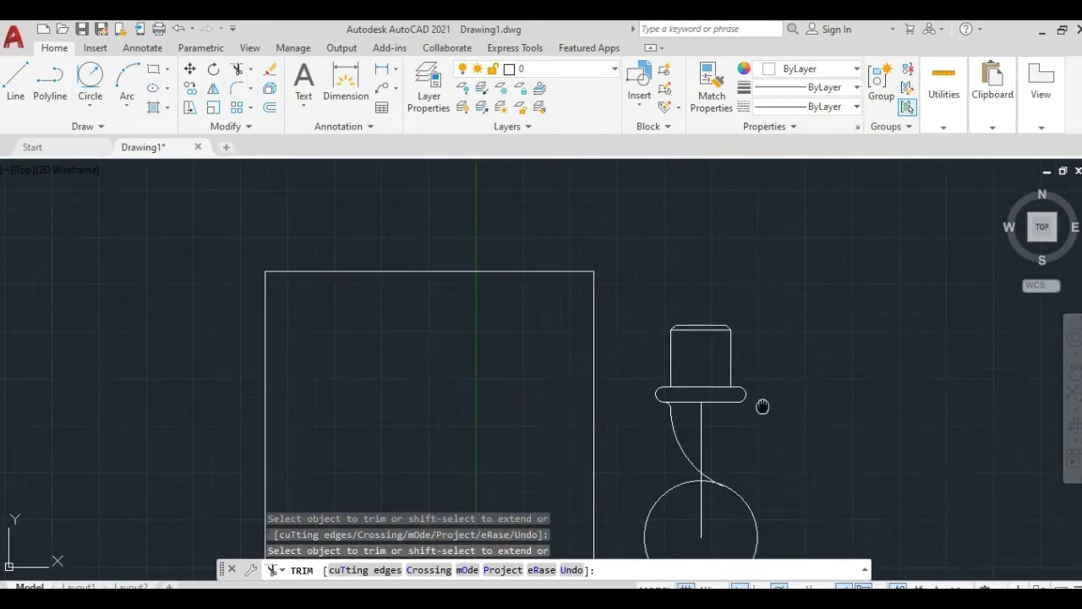
middle_drag(764, 406, 770, 300)
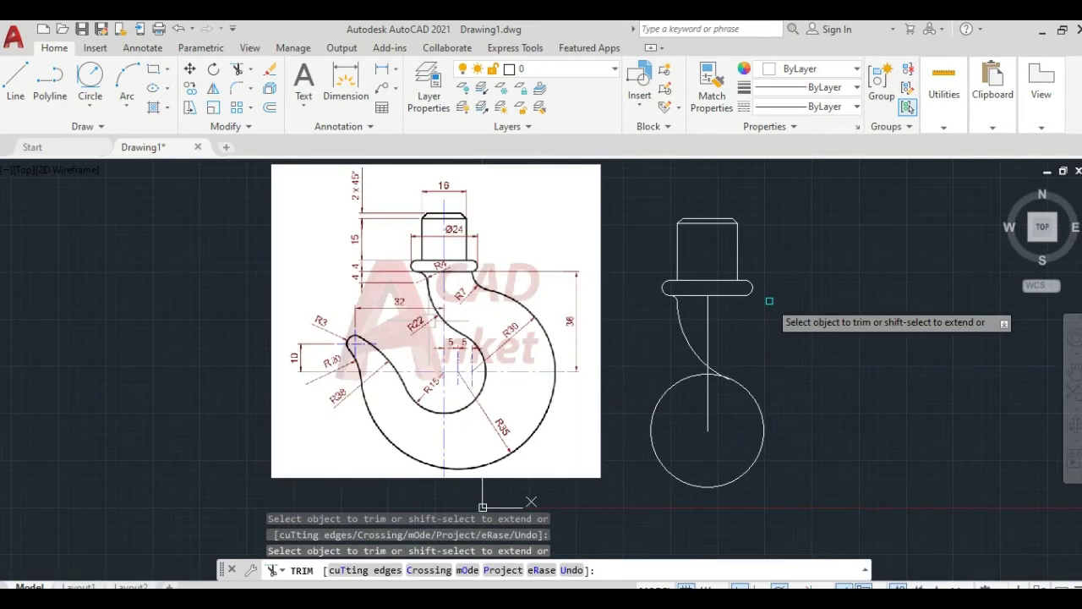
key(Escape)
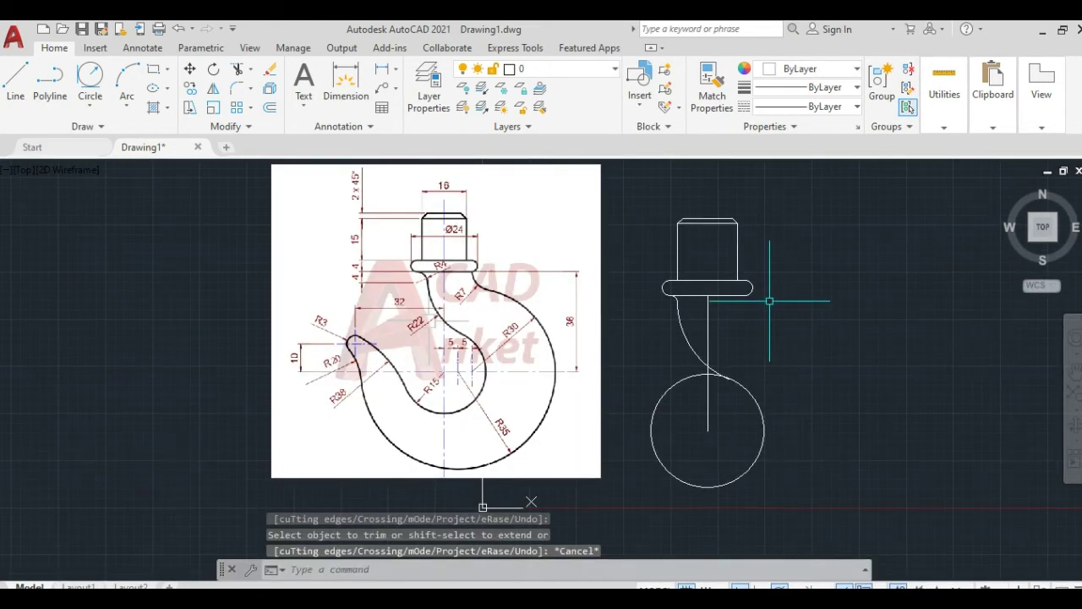
scroll(764, 275, up, 2)
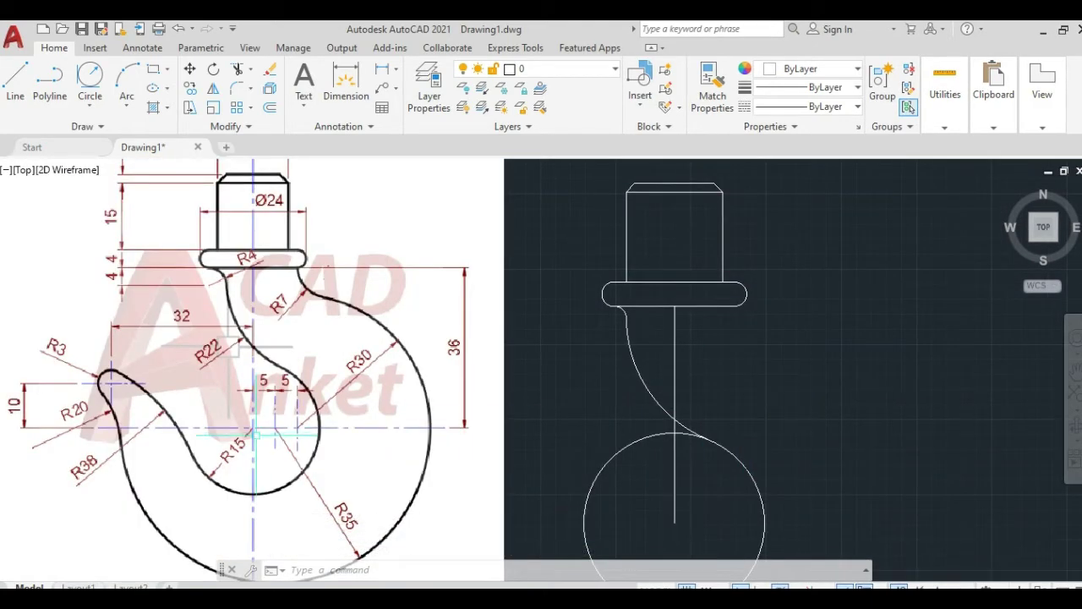
middle_drag(290, 433, 324, 369)
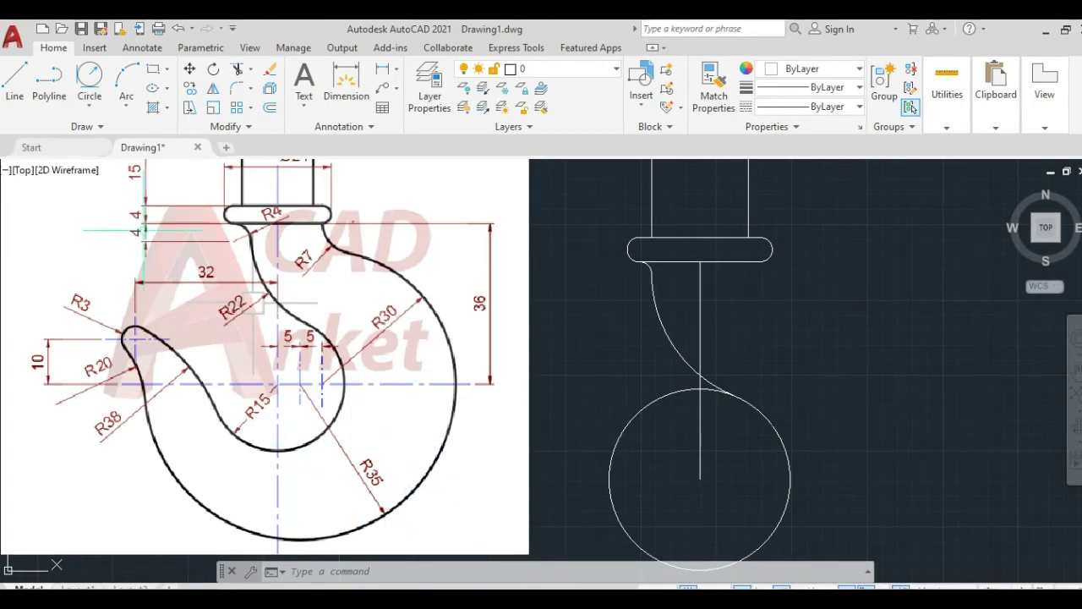
Draw a radius-35 circle centred 5 units right of the radius-15 circle's centre.
click(89, 104)
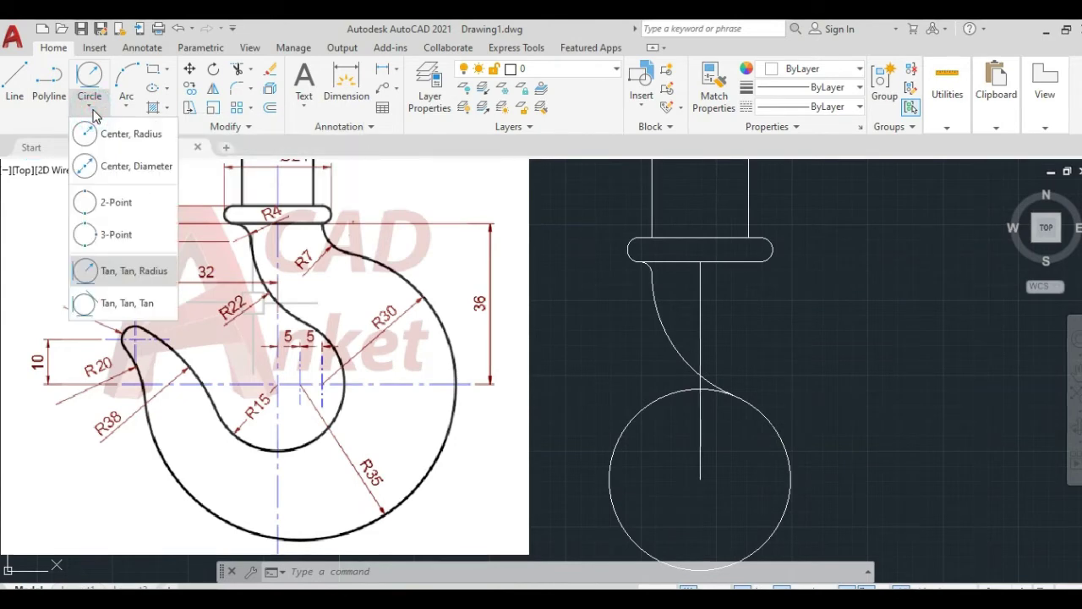
click(125, 138)
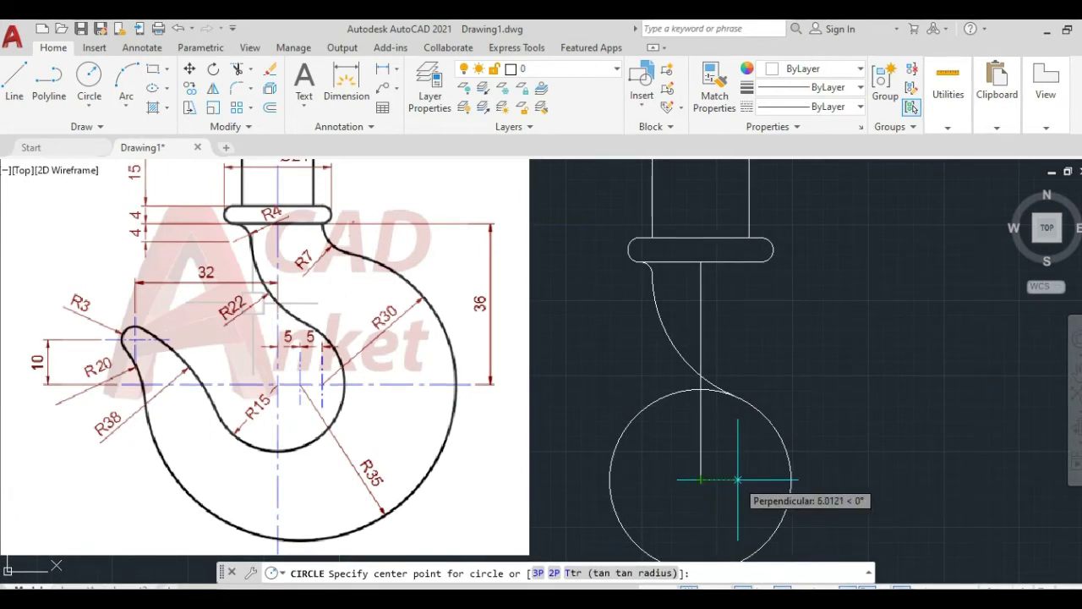
scroll(744, 480, up, 4)
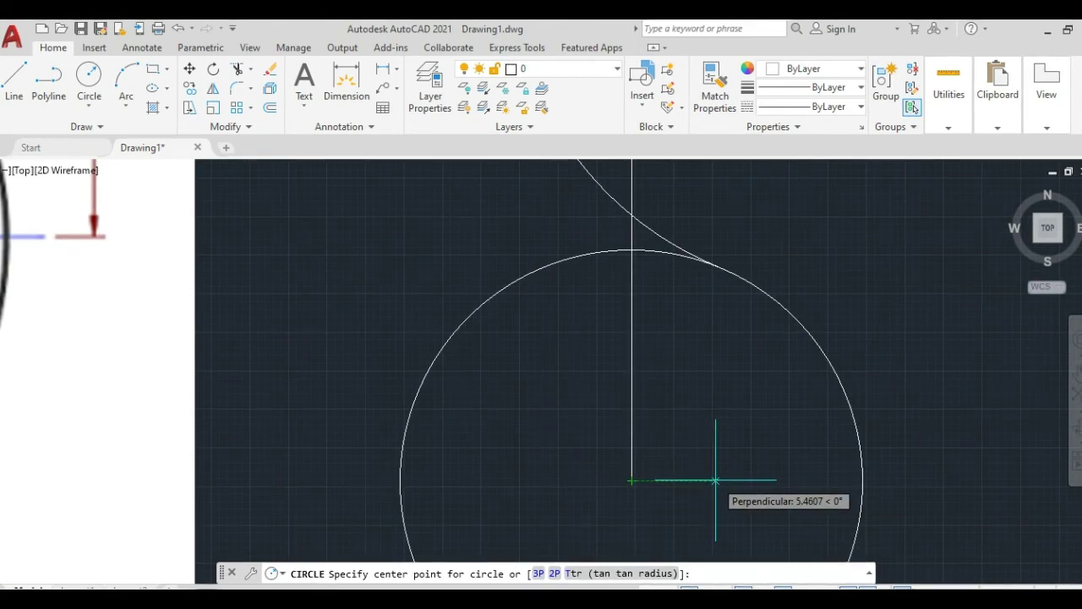
text(5)
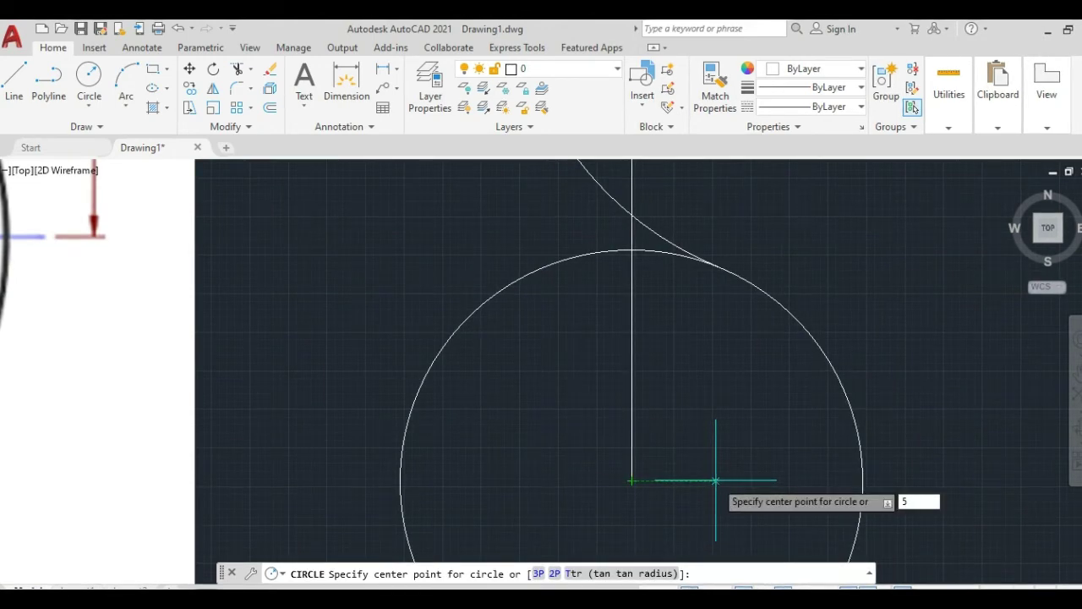
key(Return)
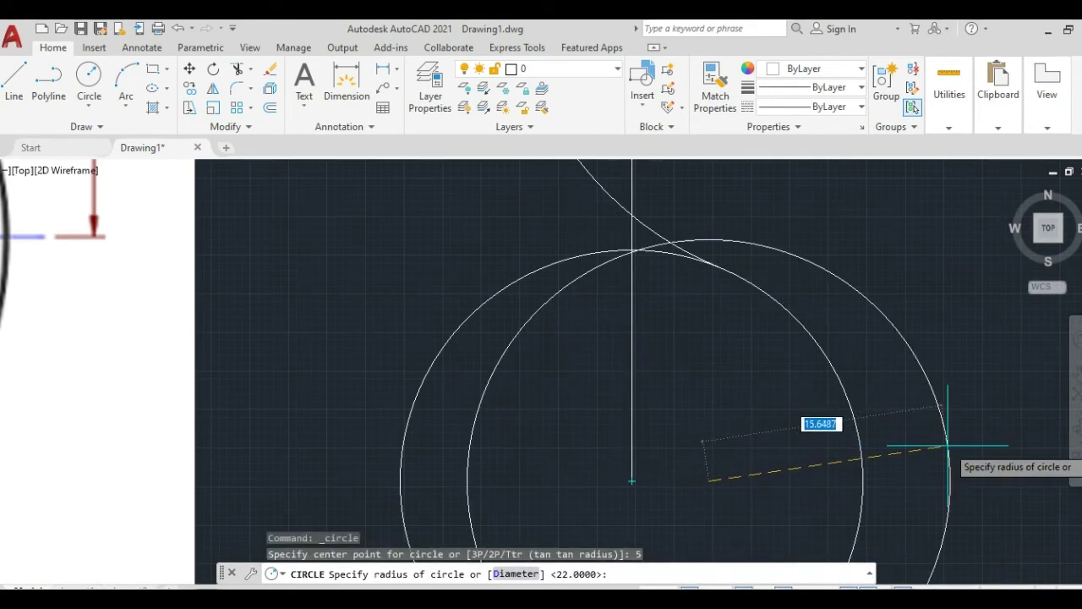
scroll(947, 456, down, 2)
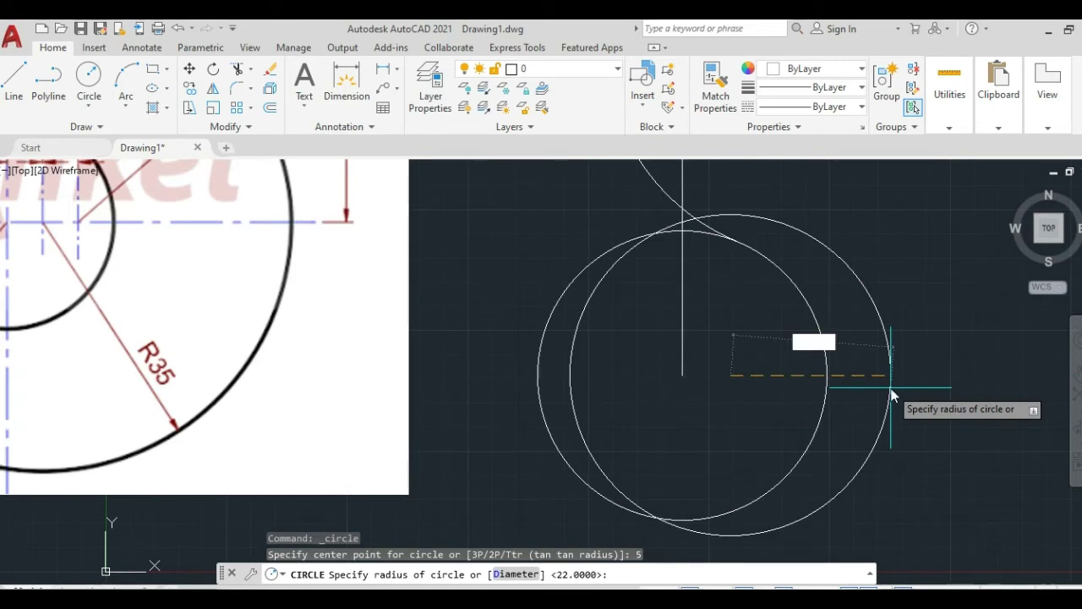
key(Return)
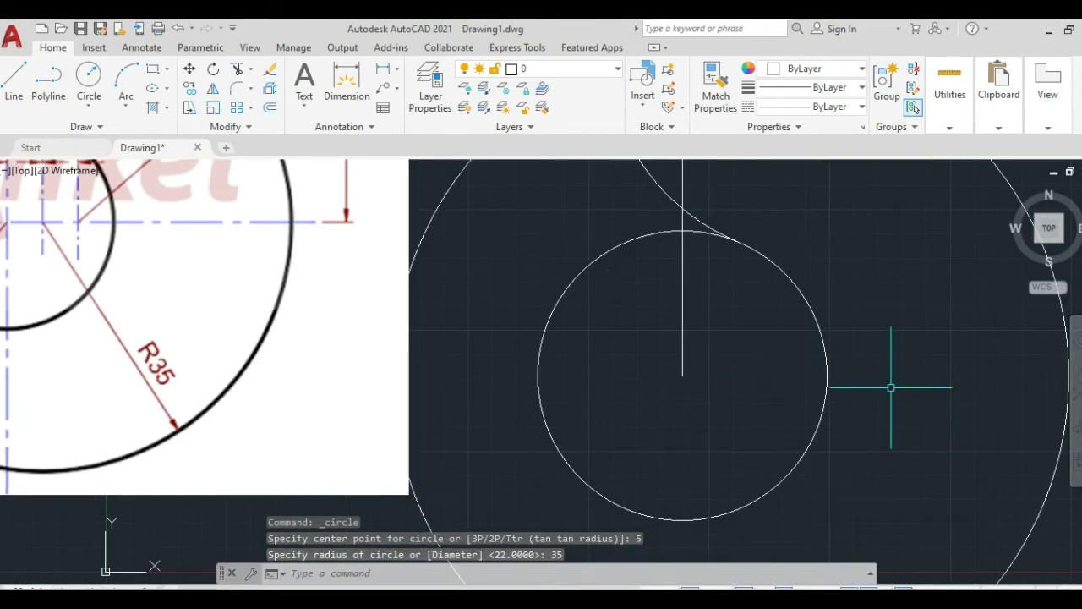
scroll(891, 387, down, 6)
middle_drag(919, 381, 852, 382)
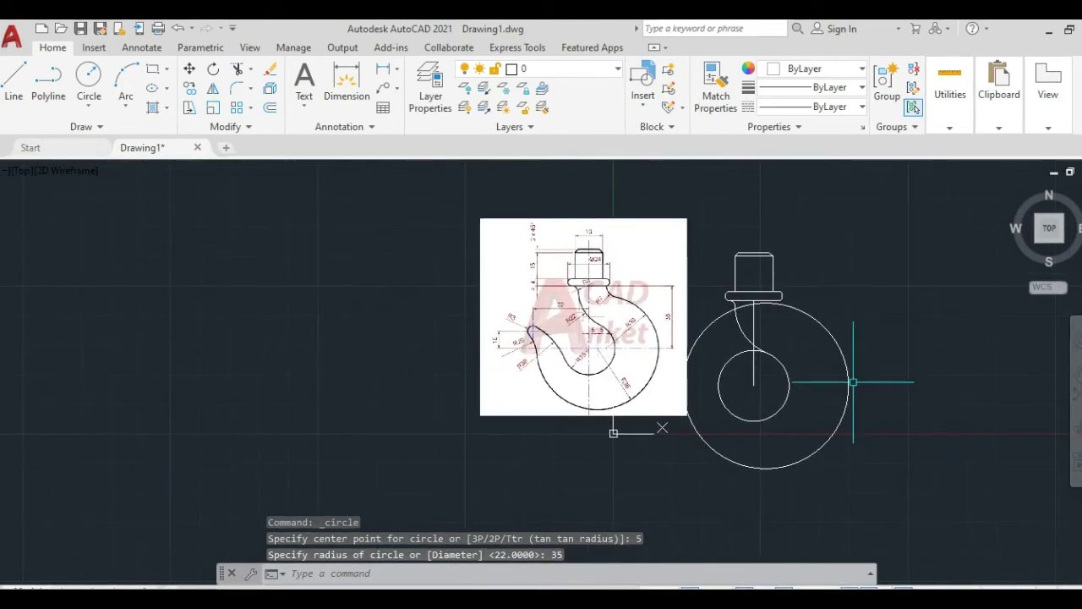
scroll(852, 382, up, 2)
scroll(512, 343, up, 2)
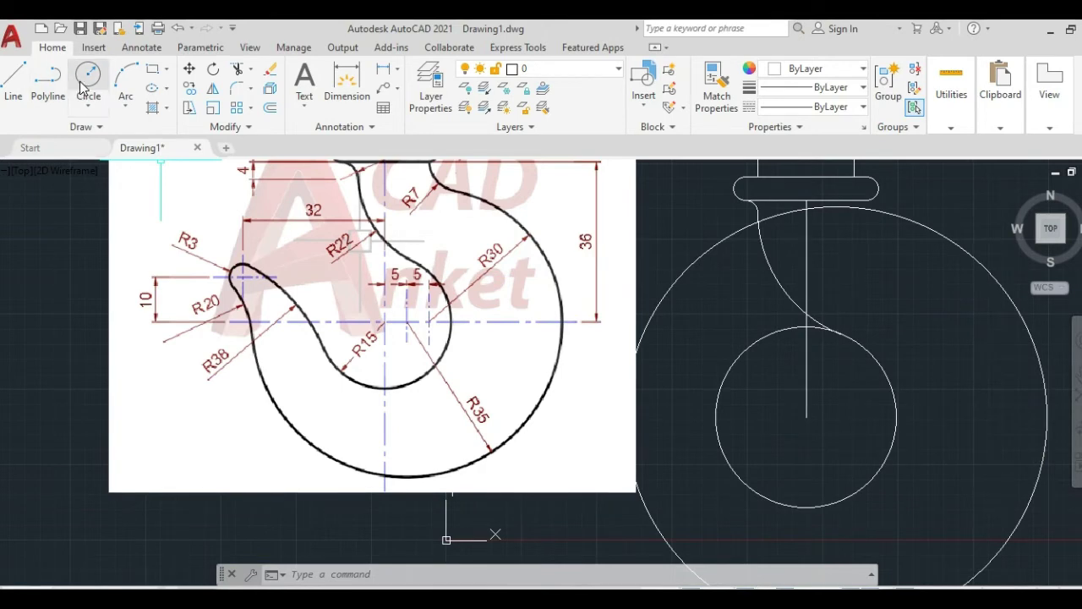
Draw a radius-30 circle on the same centre, 5 units from the inner circle's centre.
click(89, 114)
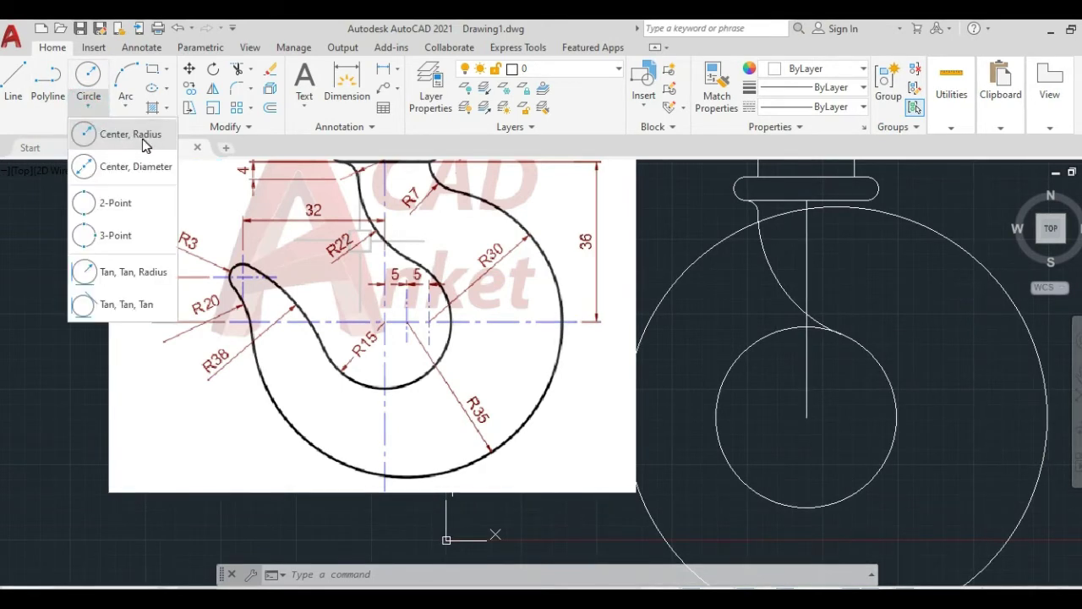
click(129, 135)
scroll(808, 362, down, 4)
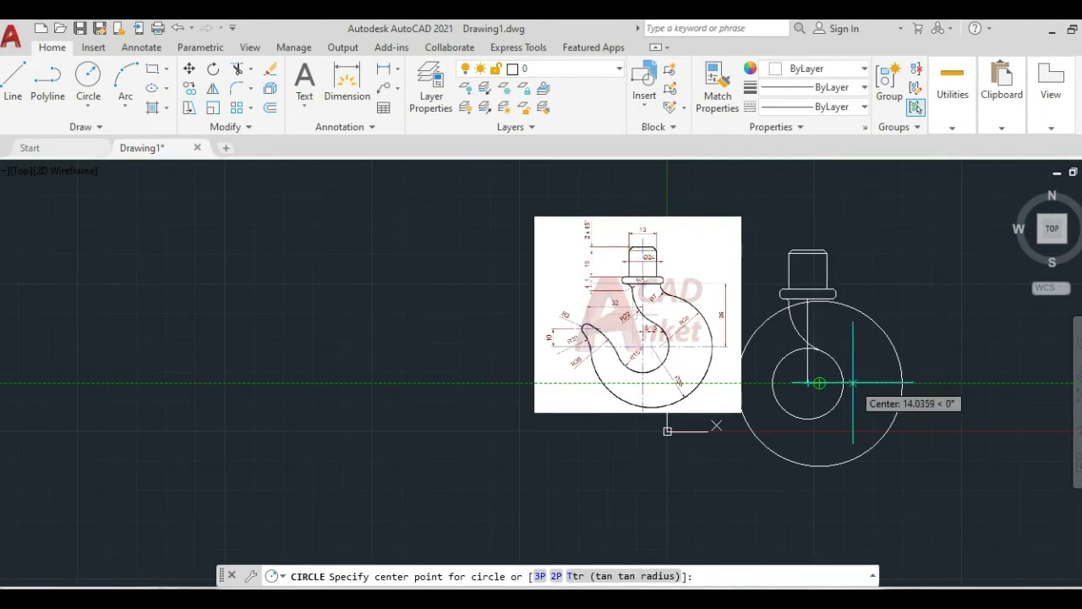
text(5)
key(Return)
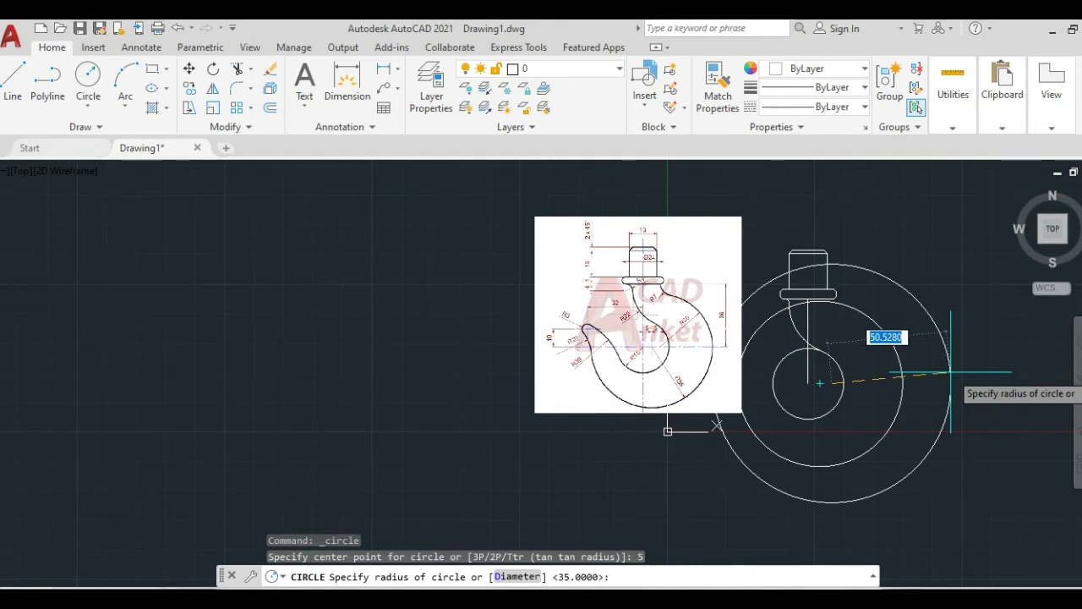
text(30)
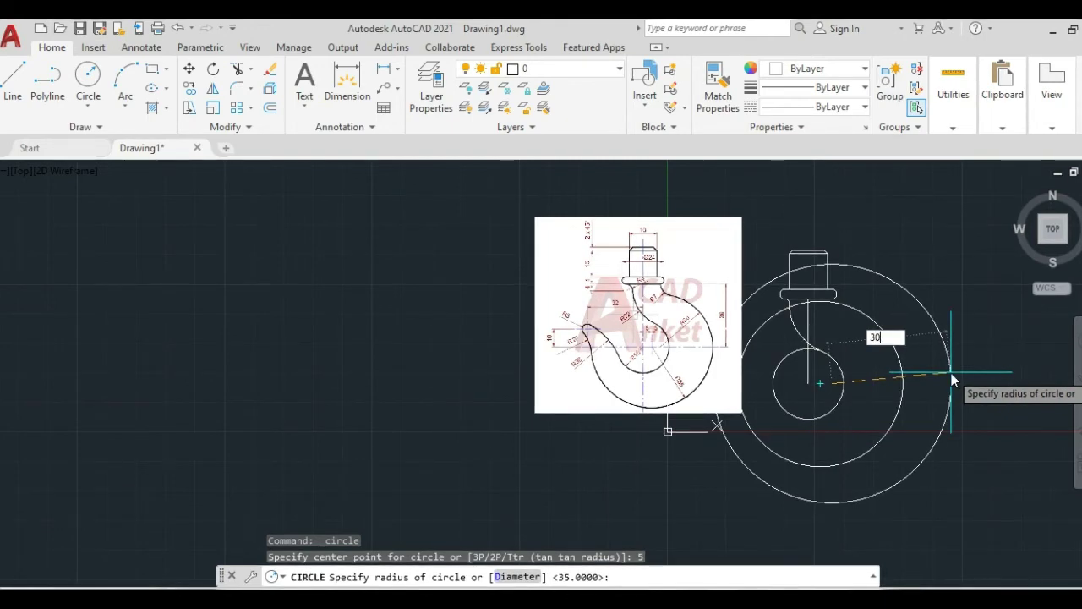
key(Return)
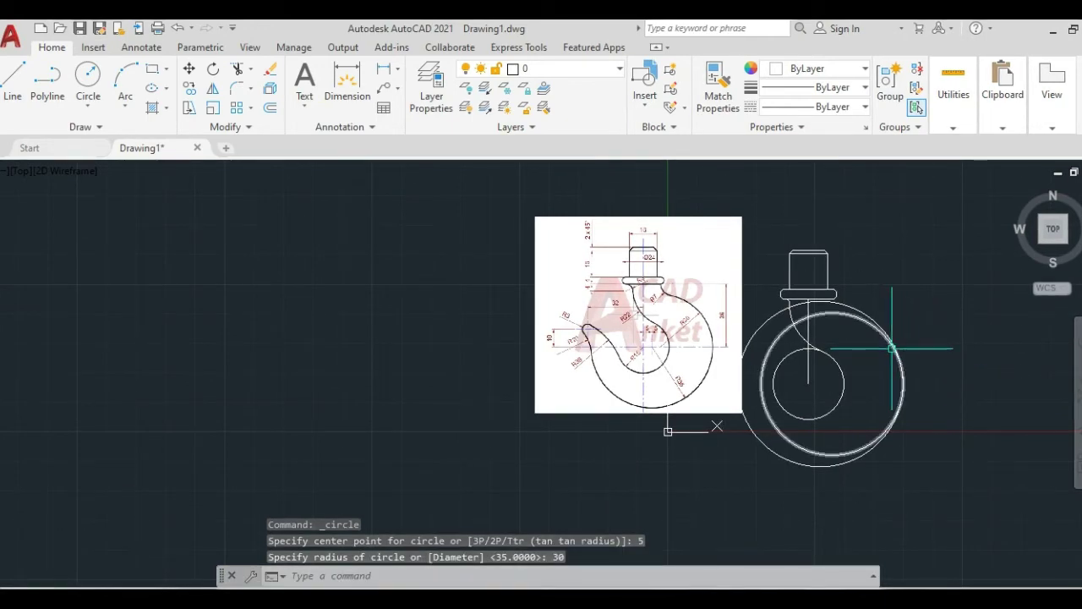
scroll(891, 347, up, 2)
scroll(886, 345, up, 2)
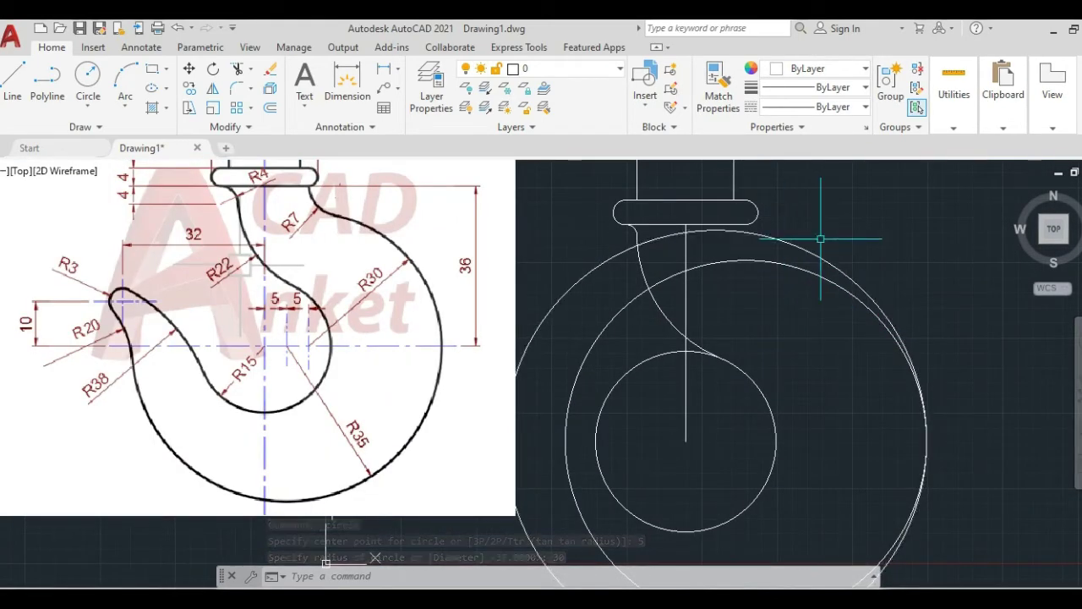
Trim away the top arc of the largest circle near the collar.
text(tr)
key(Return)
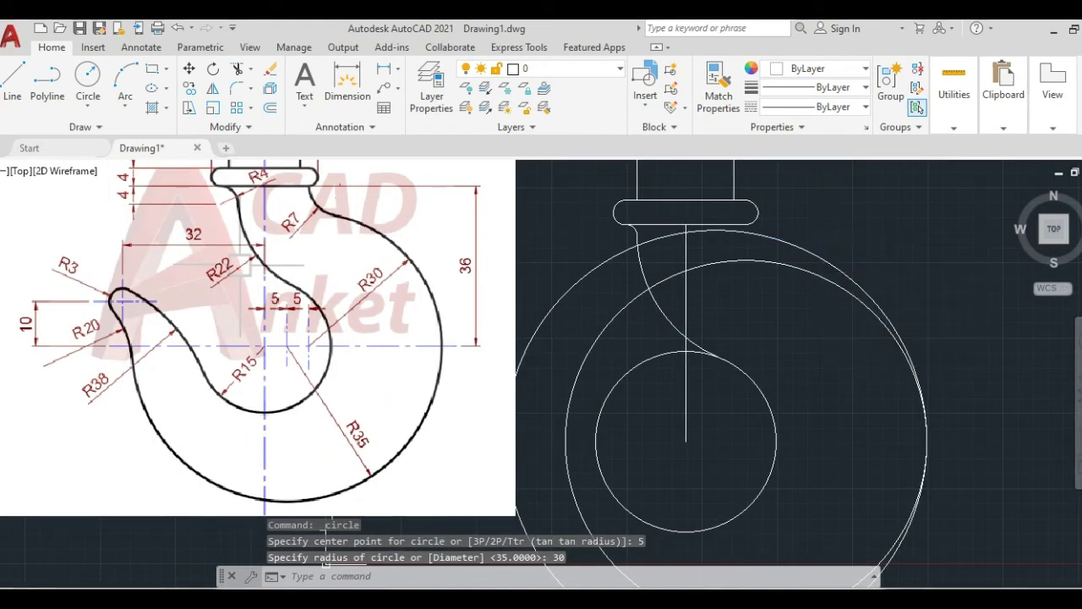
click(812, 250)
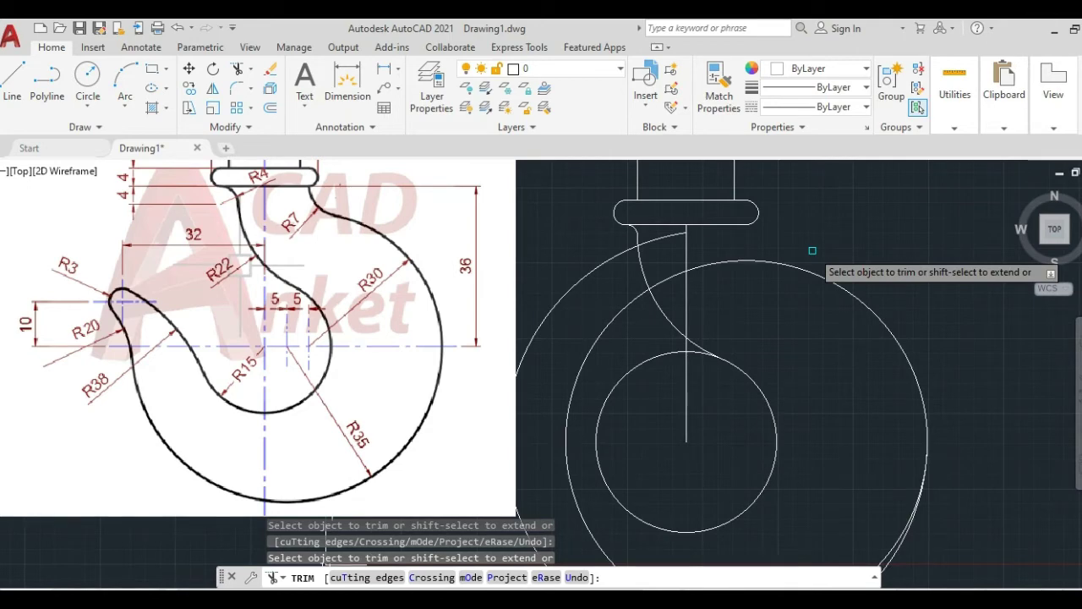
key(Escape)
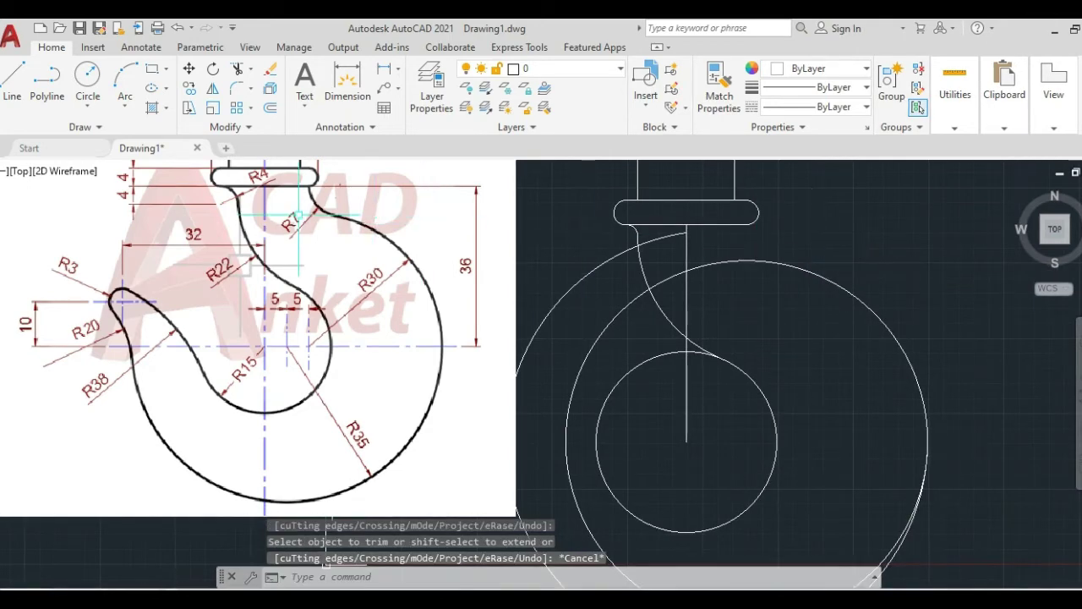
middle_drag(302, 204, 302, 230)
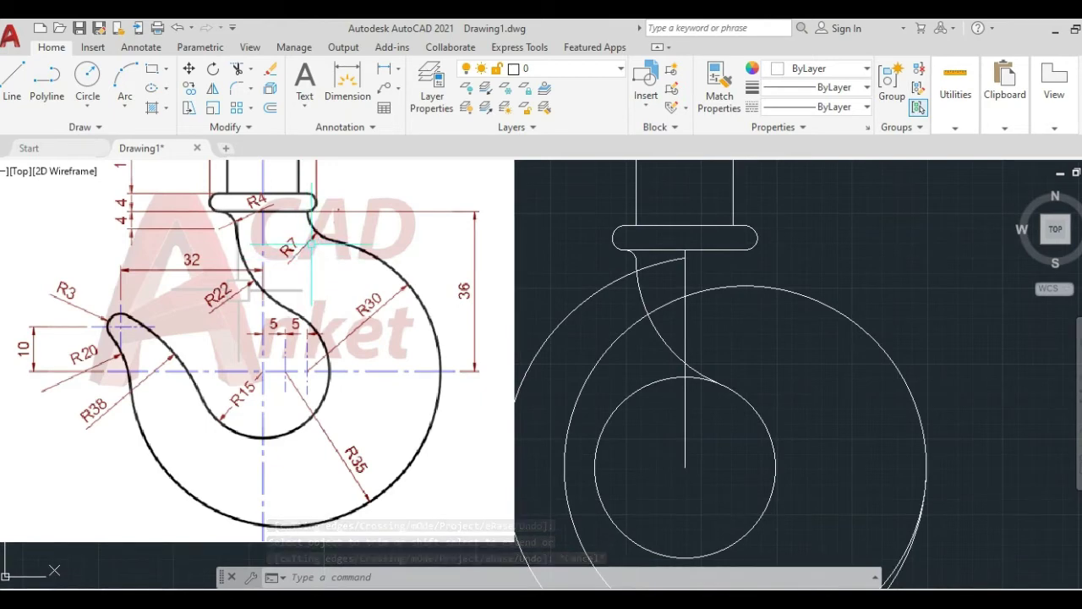
click(18, 85)
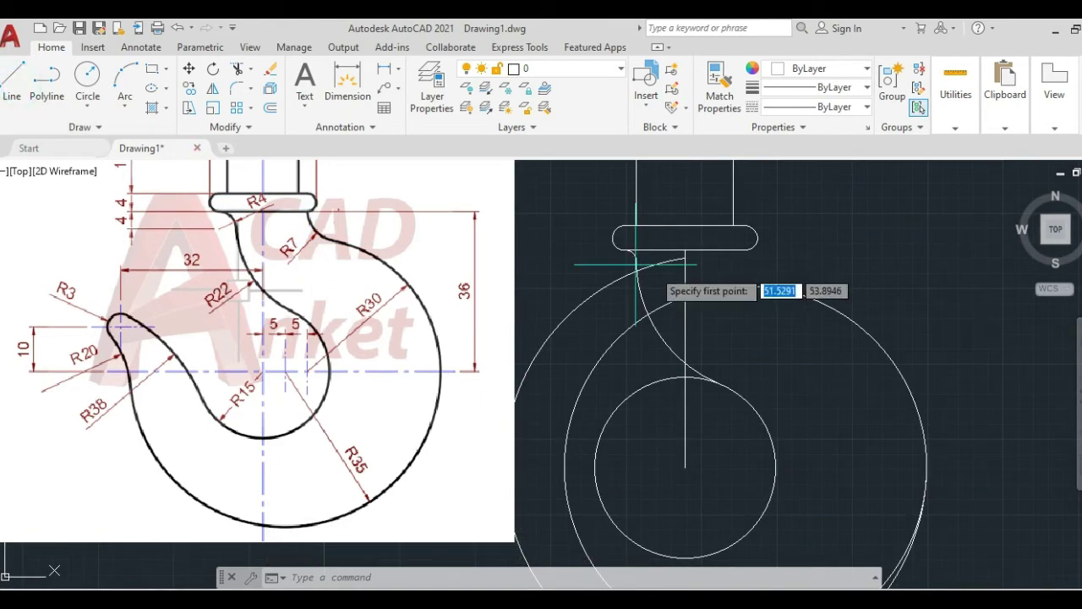
click(745, 250)
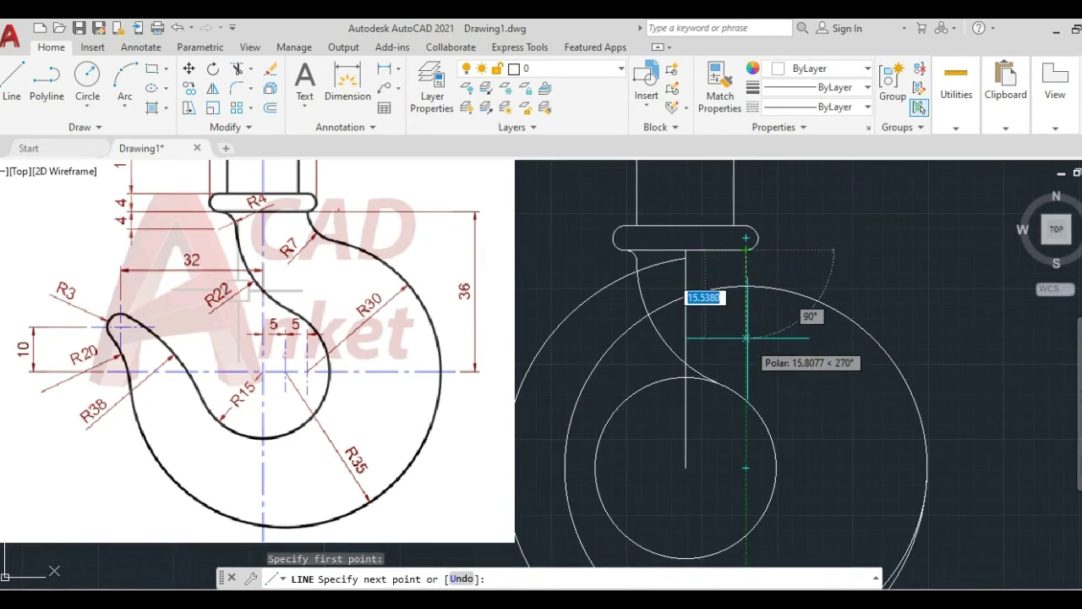
click(745, 333)
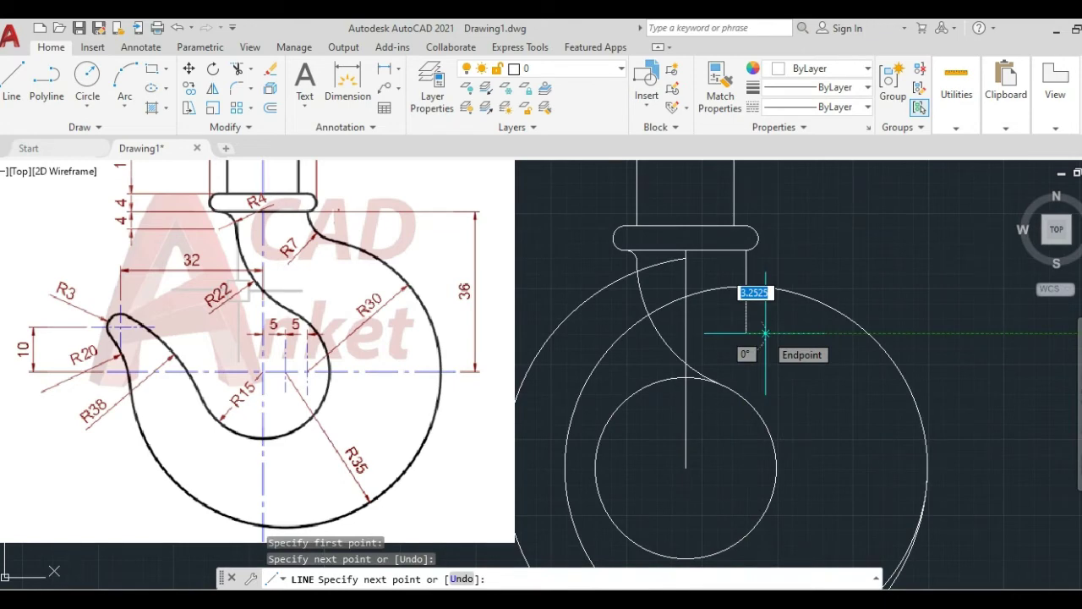
key(Escape)
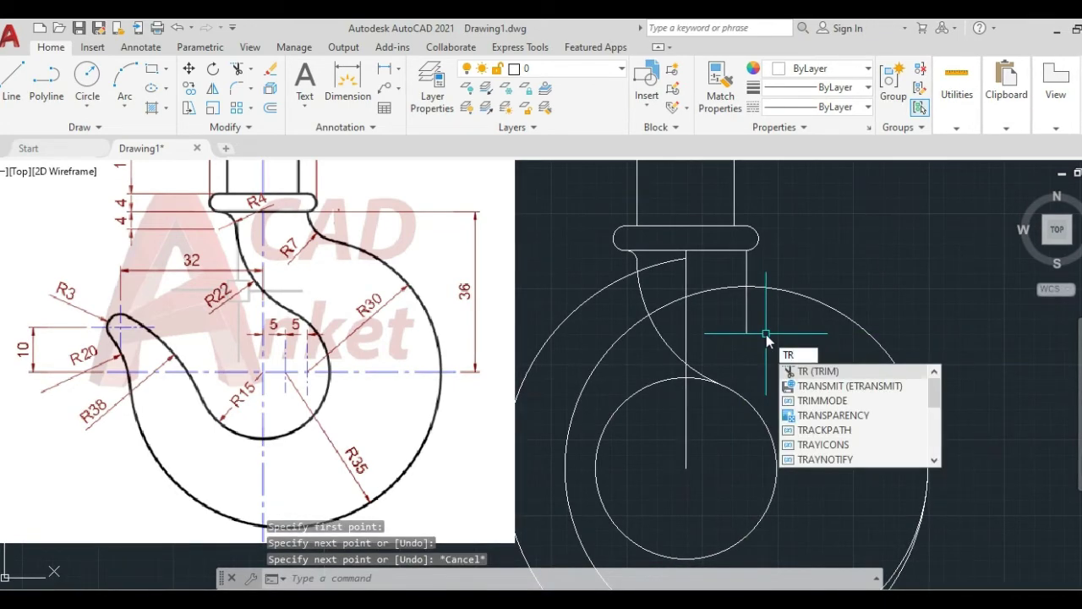
key(Return)
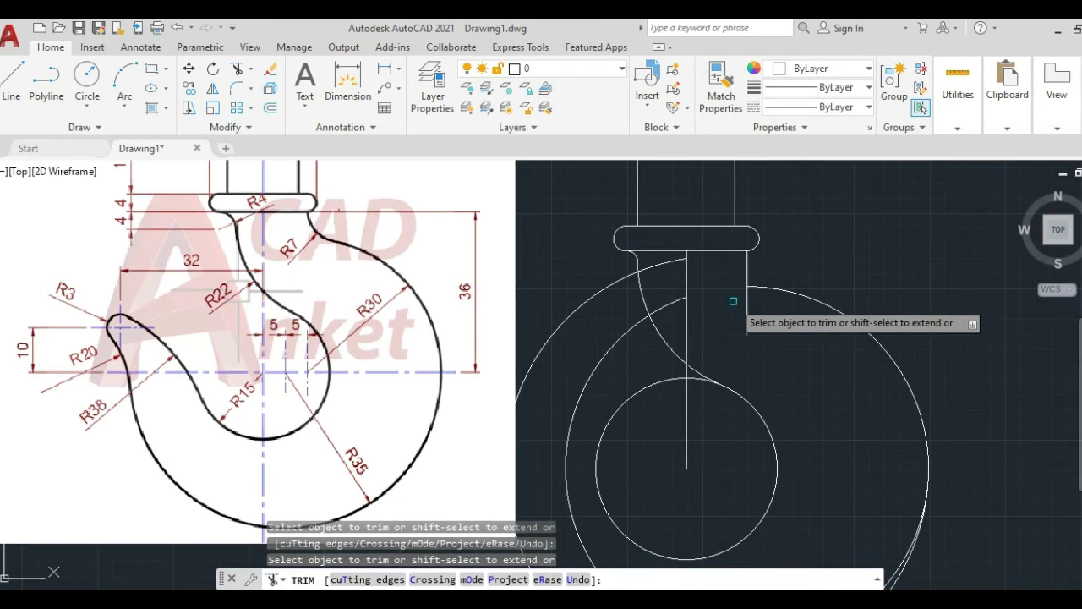
key(Escape)
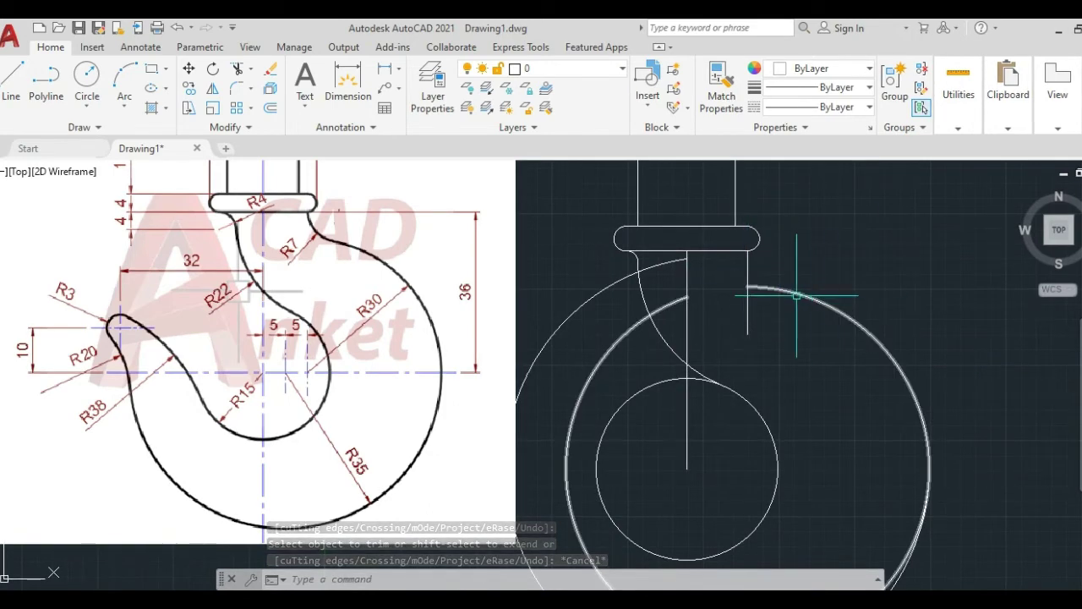
Fillet the large circle into the vertical line under the collar with radius 7.
text(F)
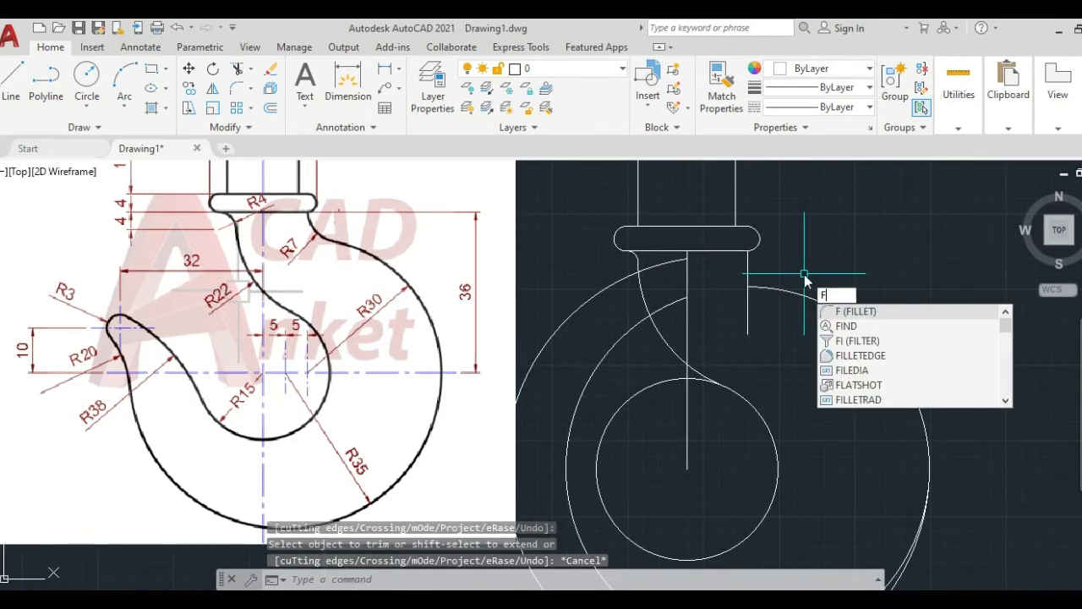
key(Return)
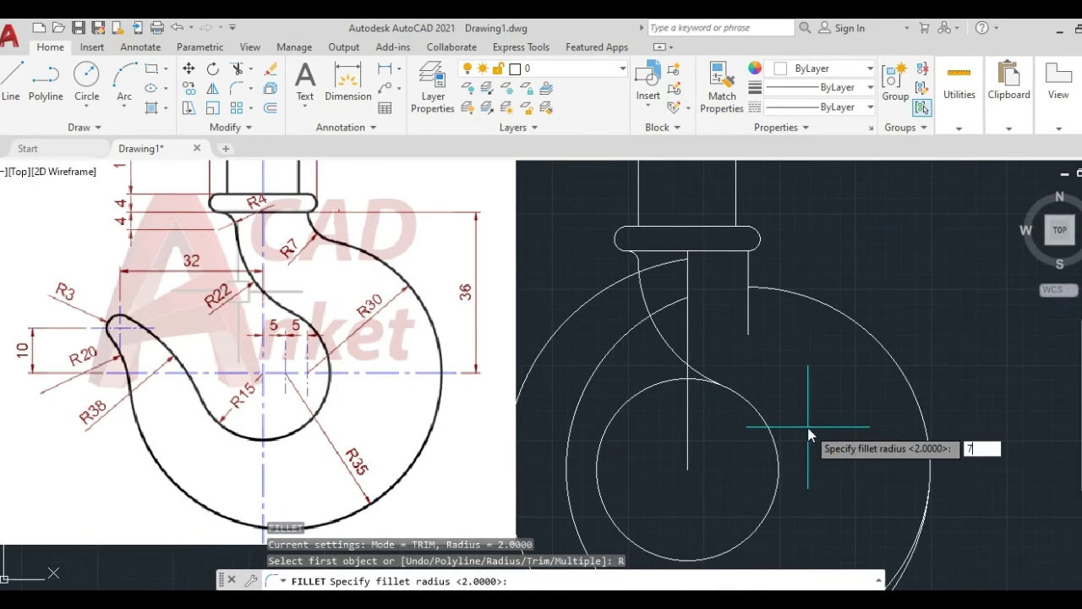
key(Return)
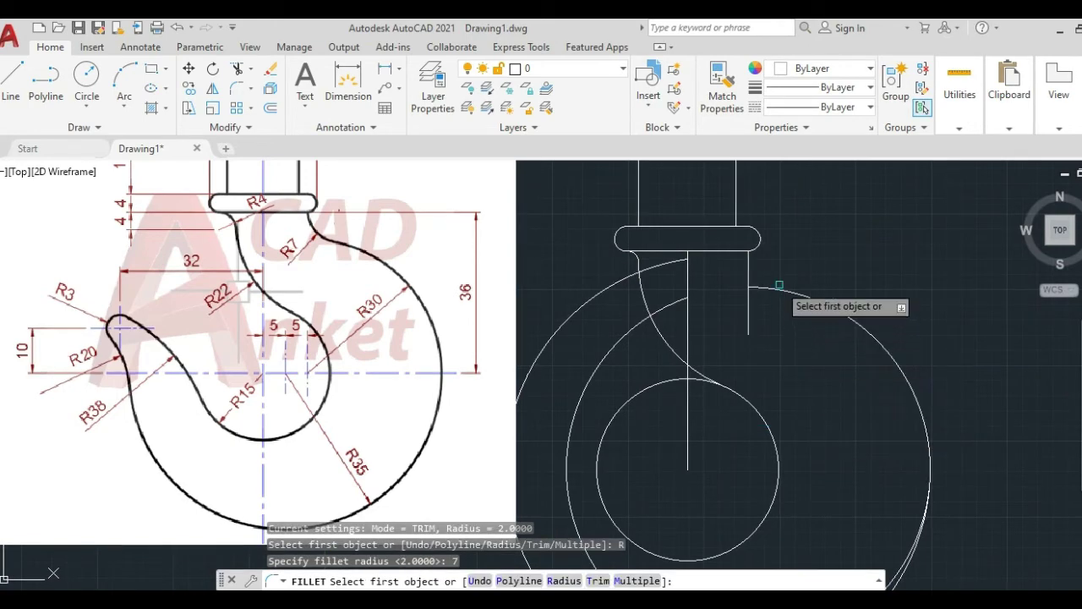
click(779, 287)
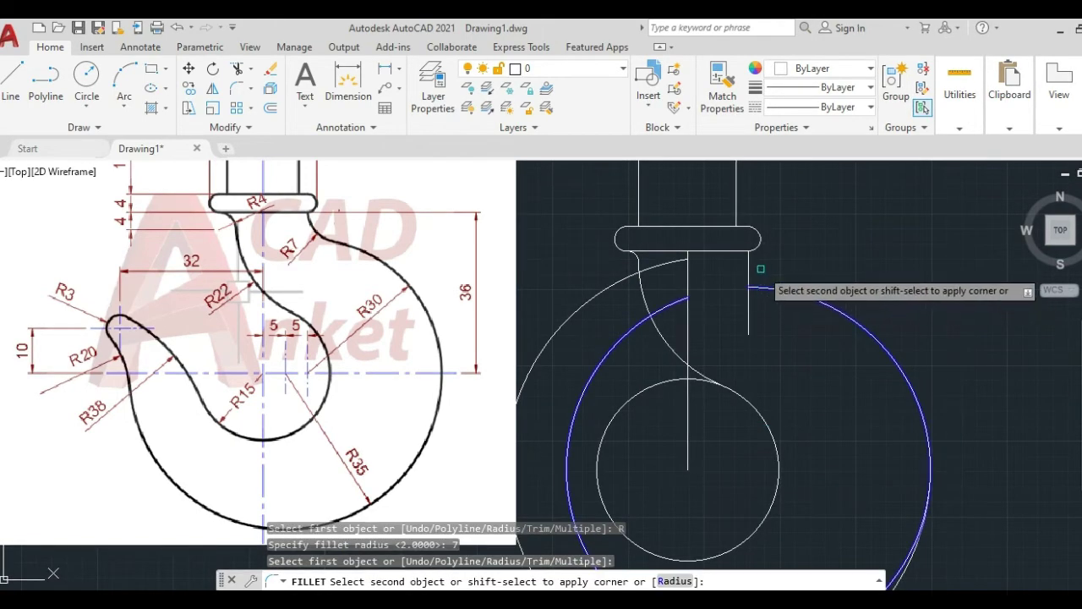
click(748, 269)
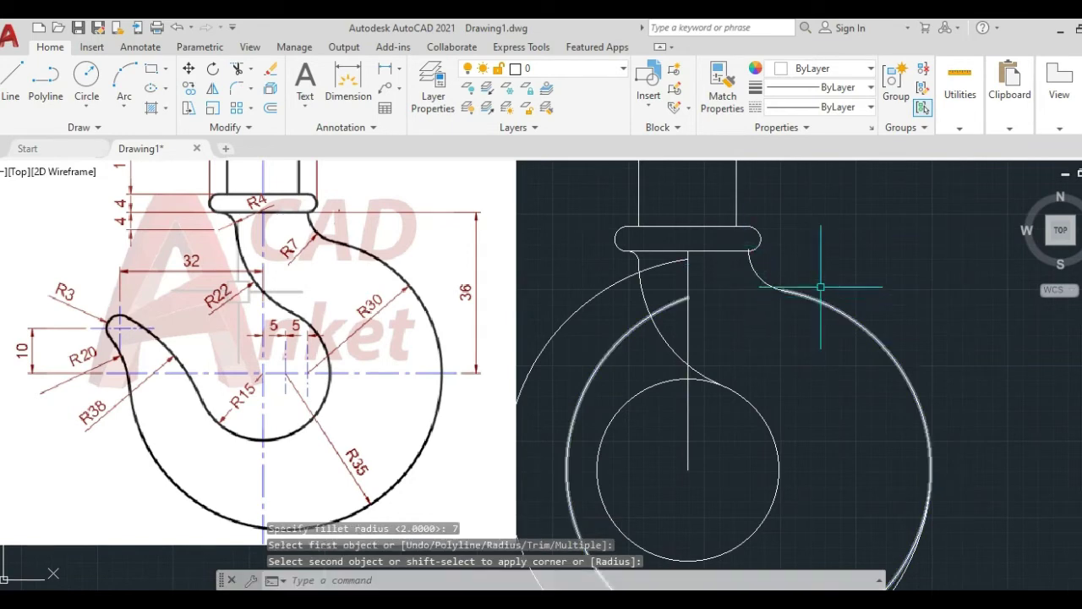
scroll(744, 244, up, 5)
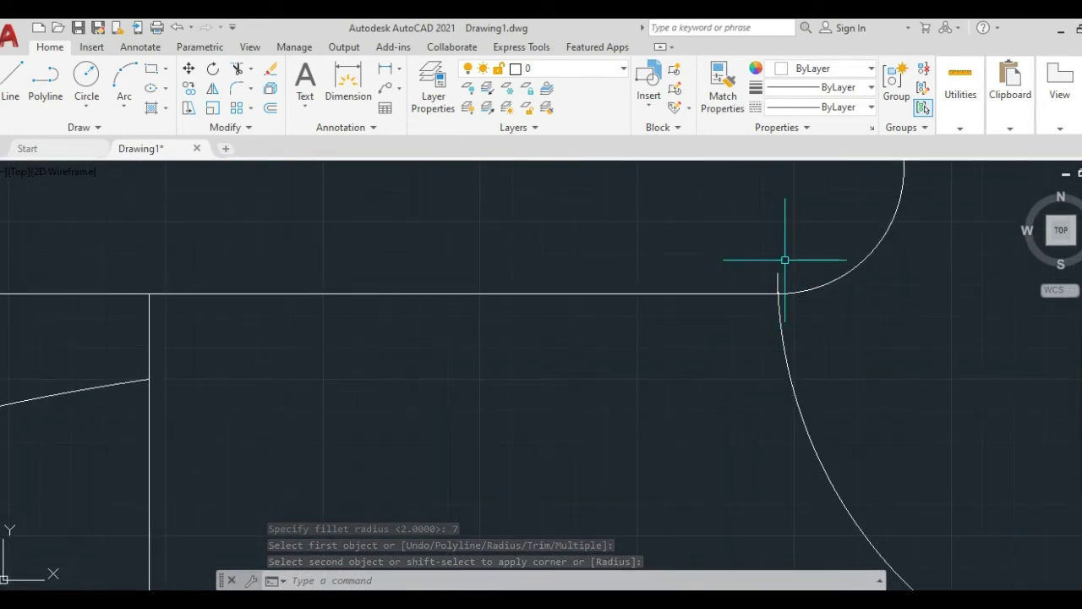
Start a trim, cancel it, and pan to show the whole hook and reference image.
text(tr)
key(Return)
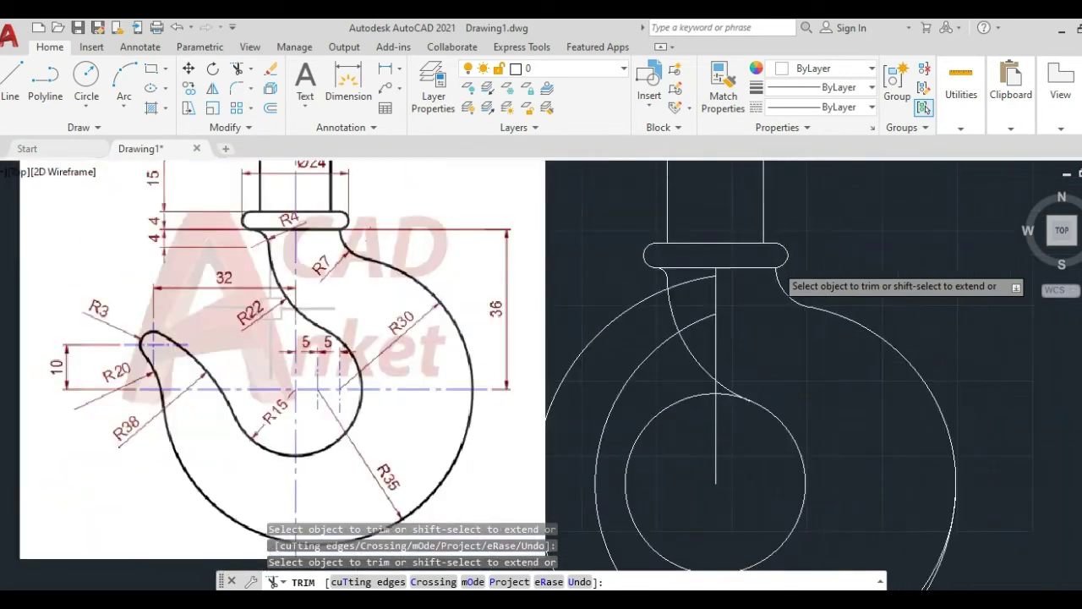
middle_drag(790, 381, 827, 276)
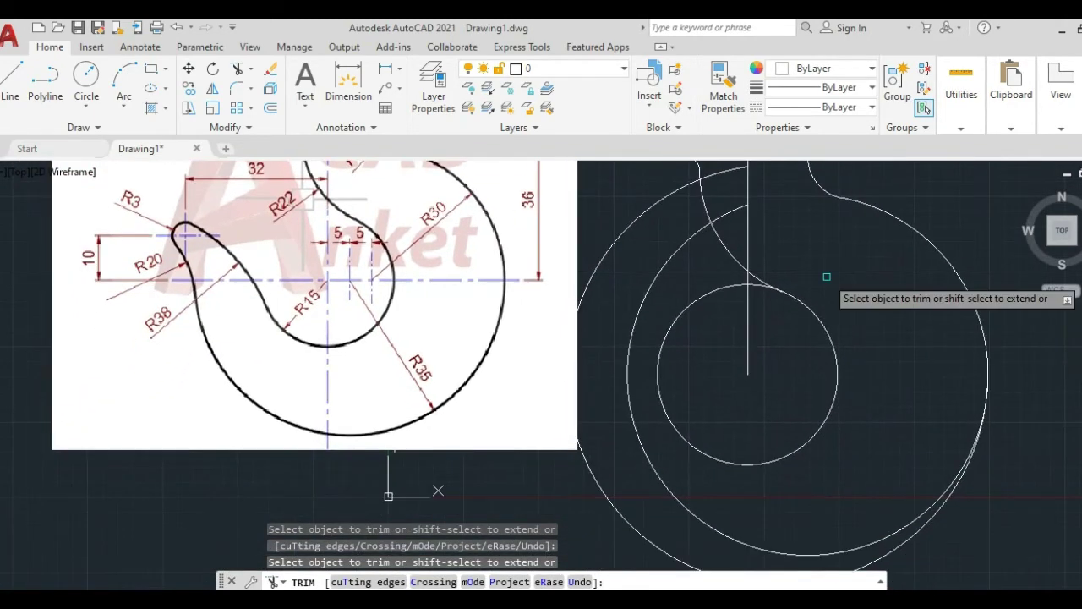
key(Escape)
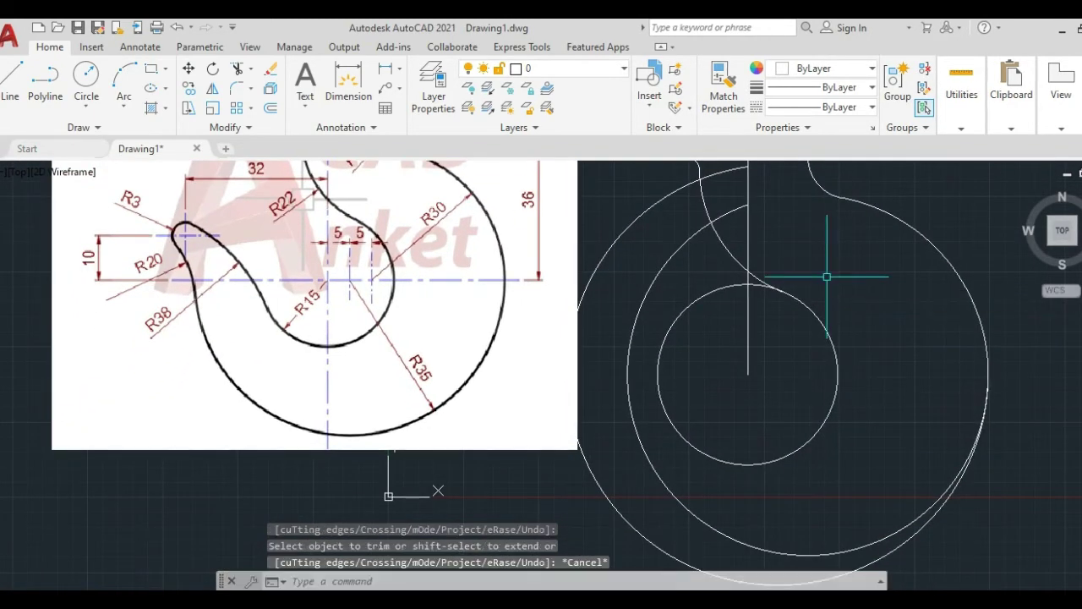
scroll(827, 276, down, 3)
middle_drag(832, 303, 833, 320)
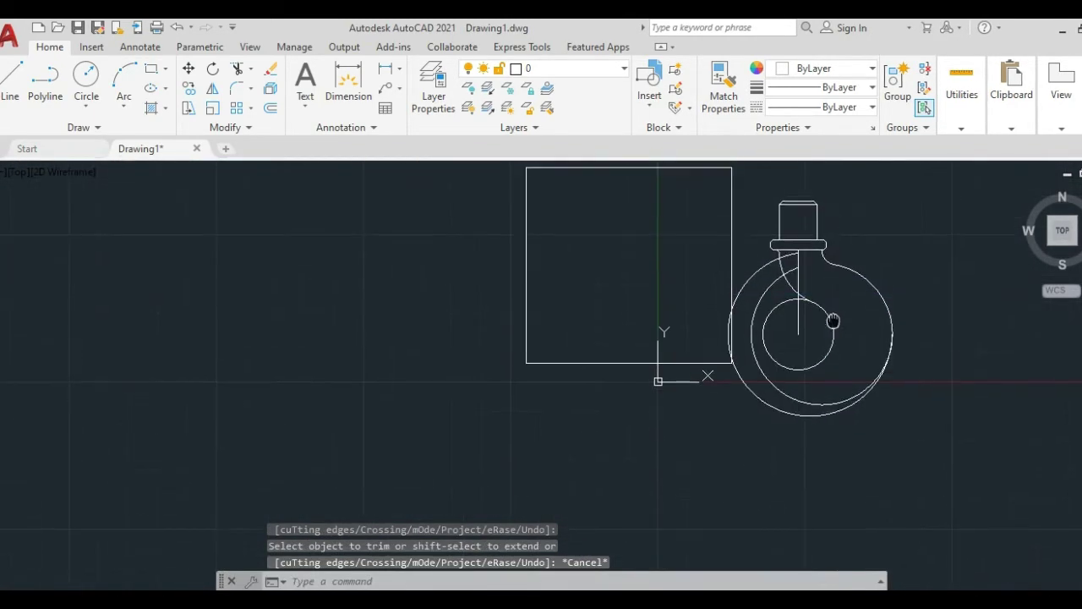
Window-select the reference image and move it farther left, clear of the hook drawing.
click(741, 218)
click(715, 242)
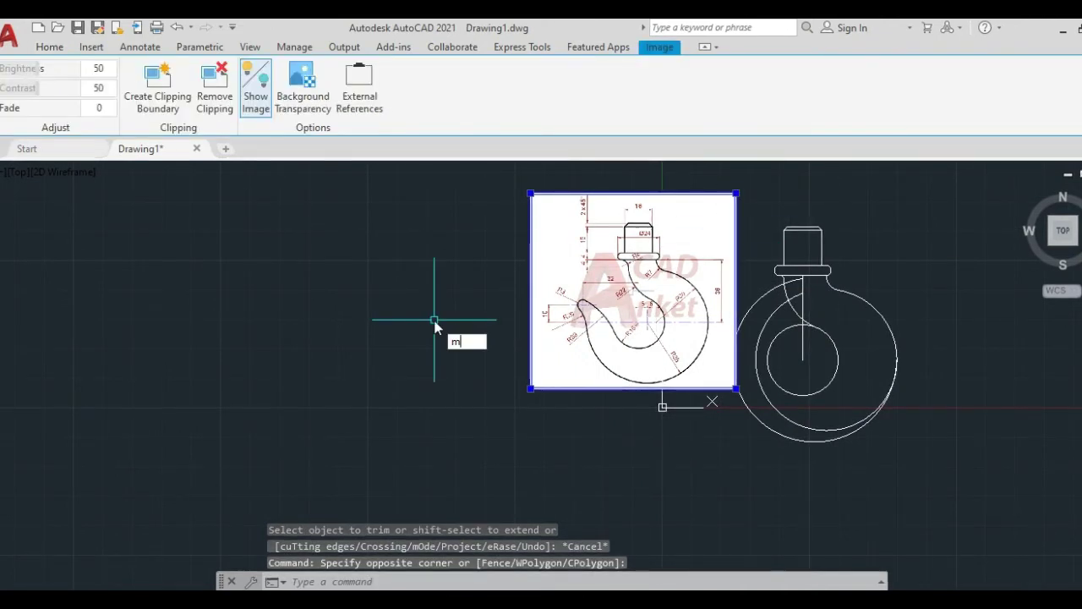
key(Return)
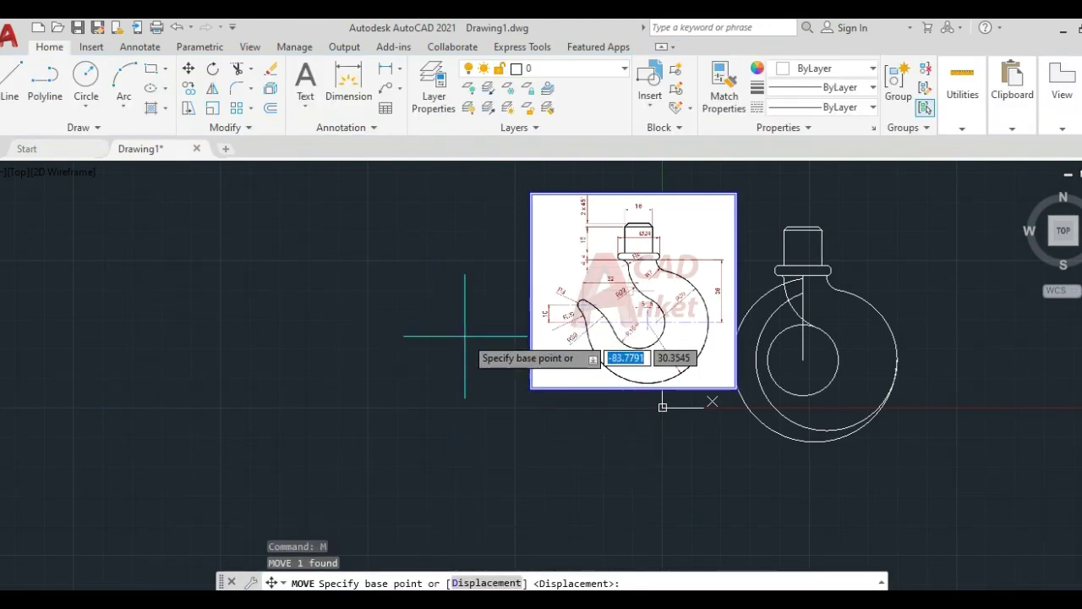
click(465, 337)
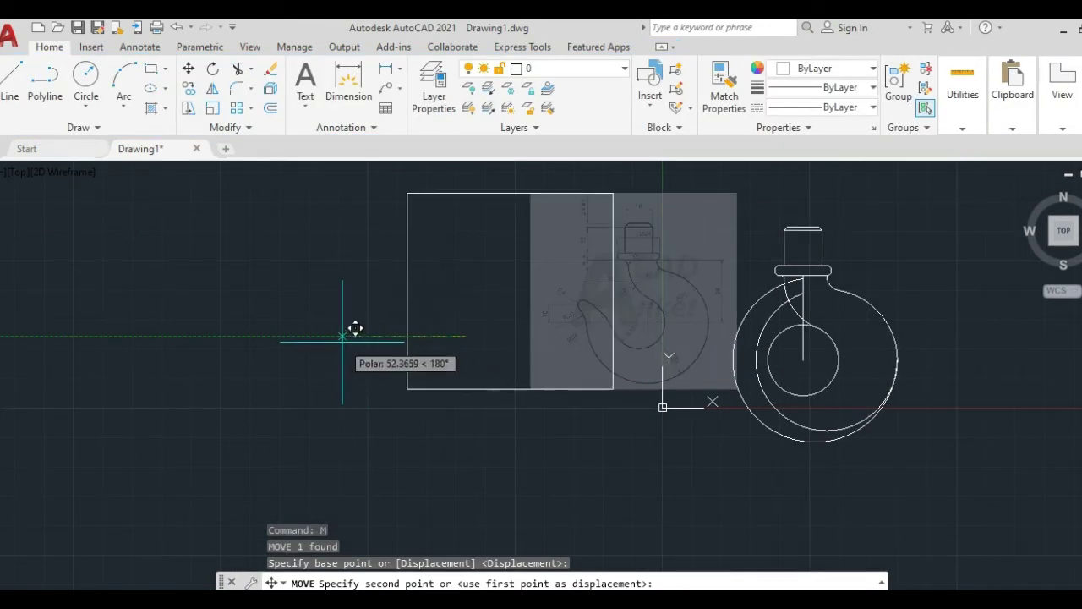
click(335, 337)
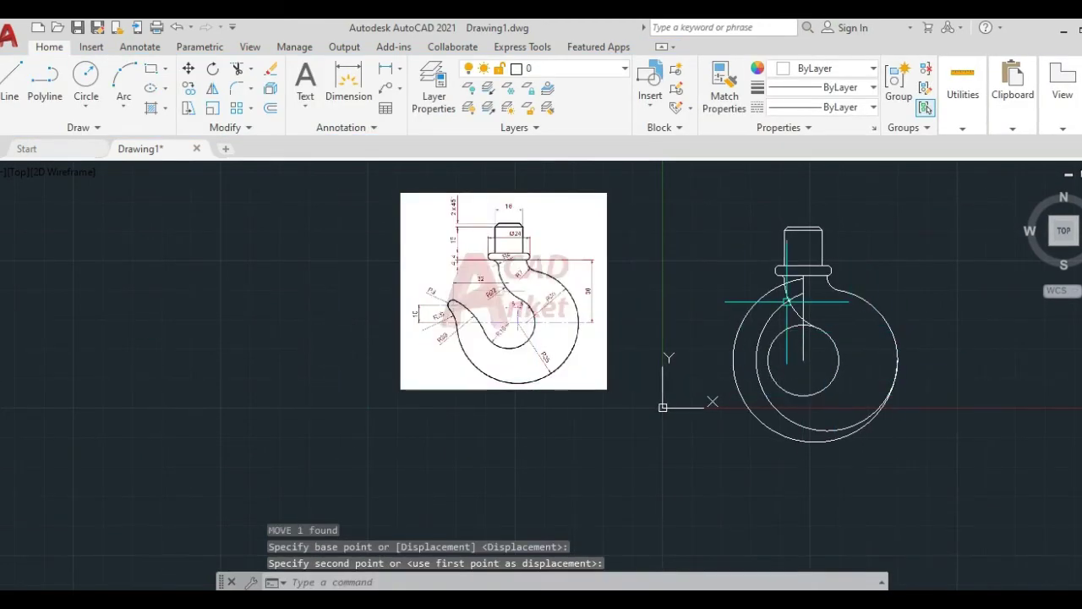
scroll(830, 311, up, 2)
scroll(817, 304, up, 2)
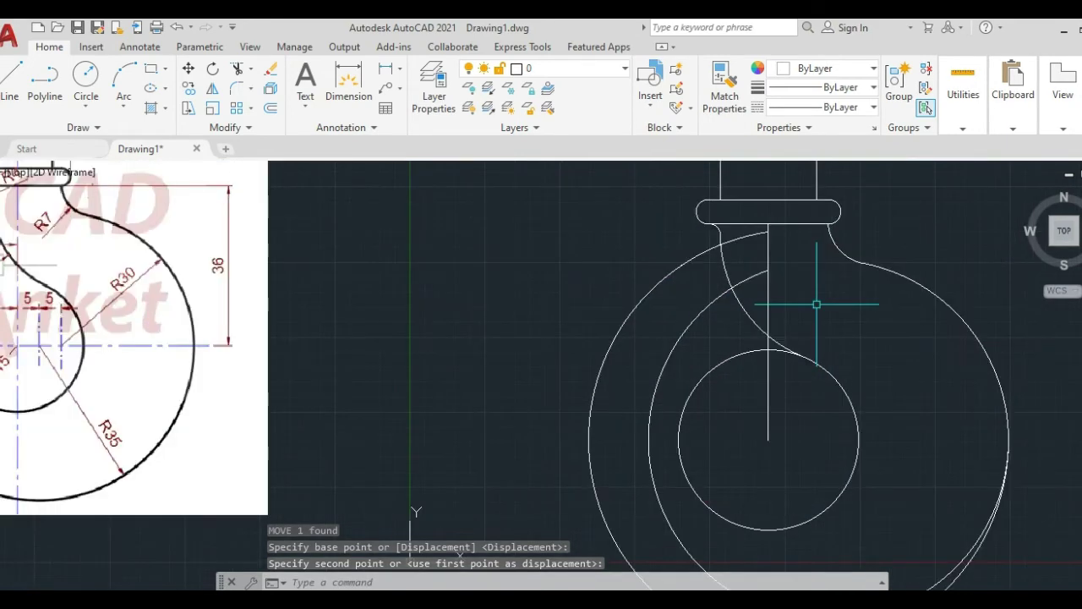
scroll(816, 305, down, 2)
middle_drag(575, 306, 636, 343)
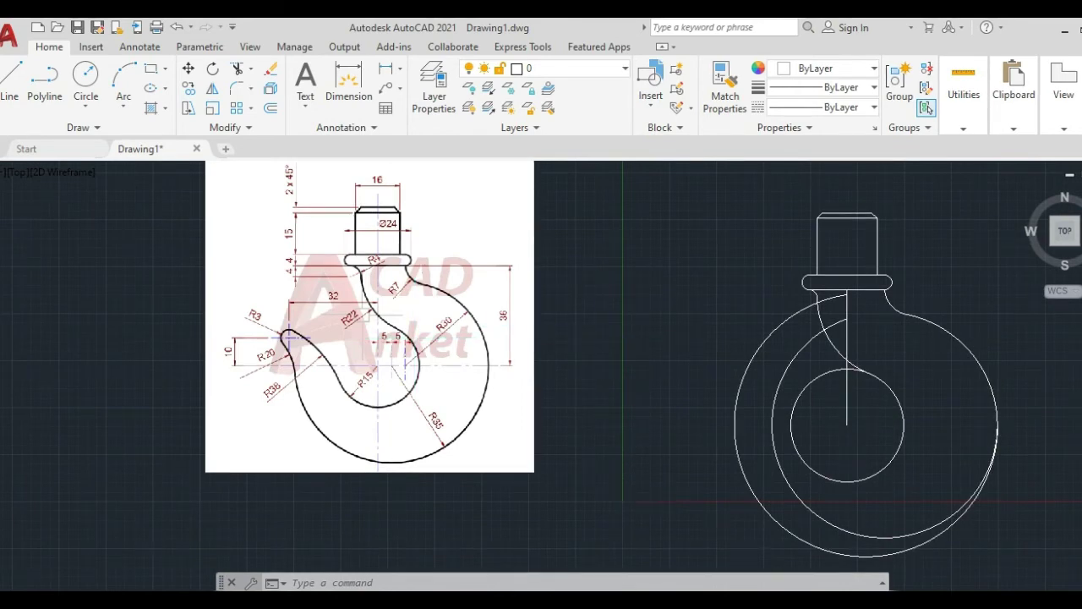
scroll(406, 359, up, 2)
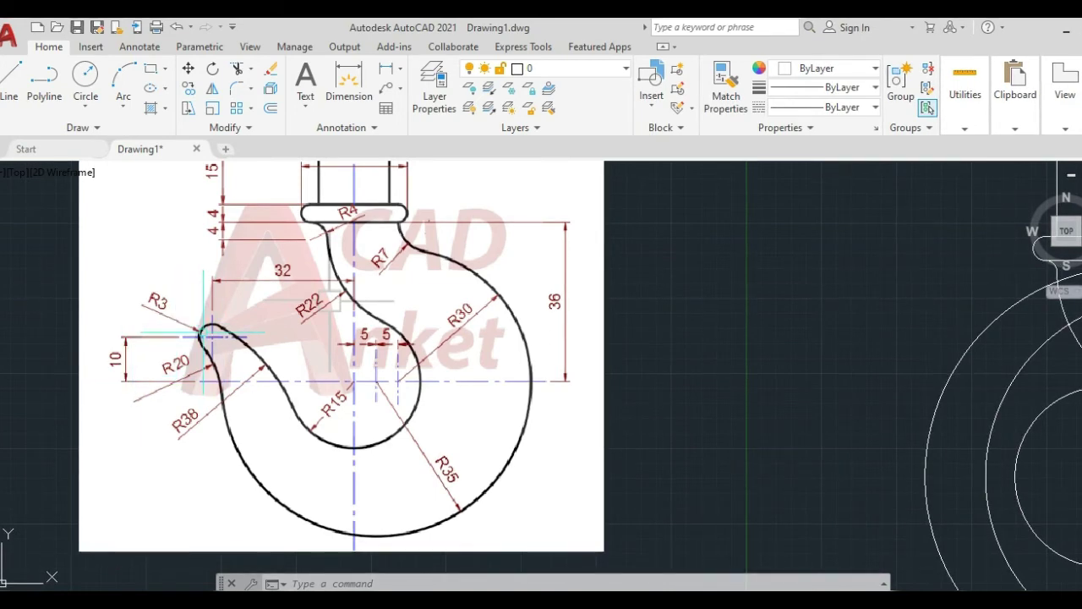
scroll(805, 325, down, 4)
middle_drag(759, 317, 647, 334)
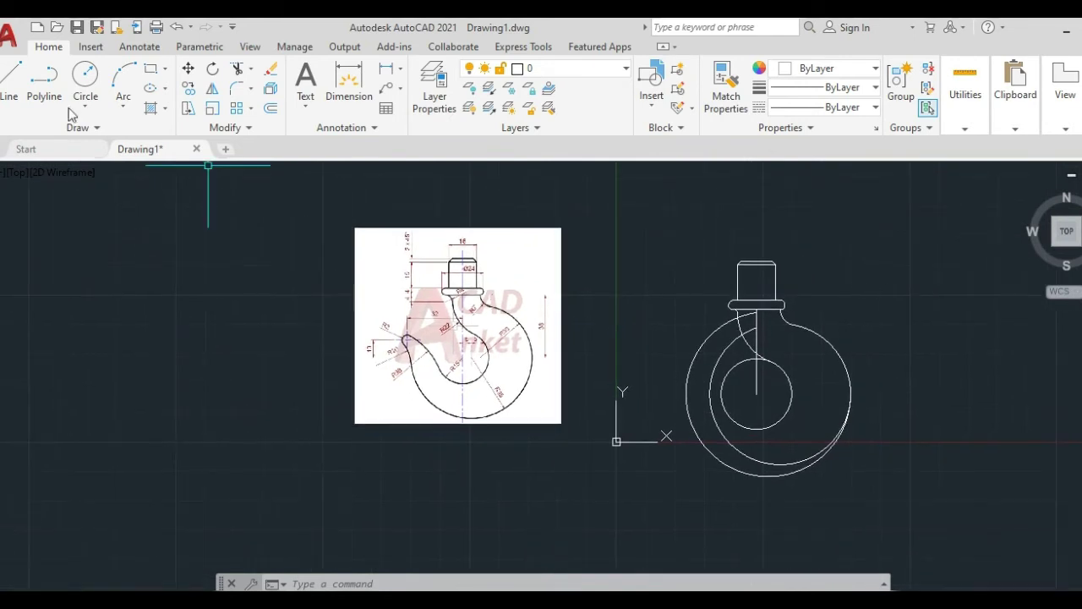
With Ortho on, draw a line 32 units left from the circle centre, then 10 units up.
click(13, 85)
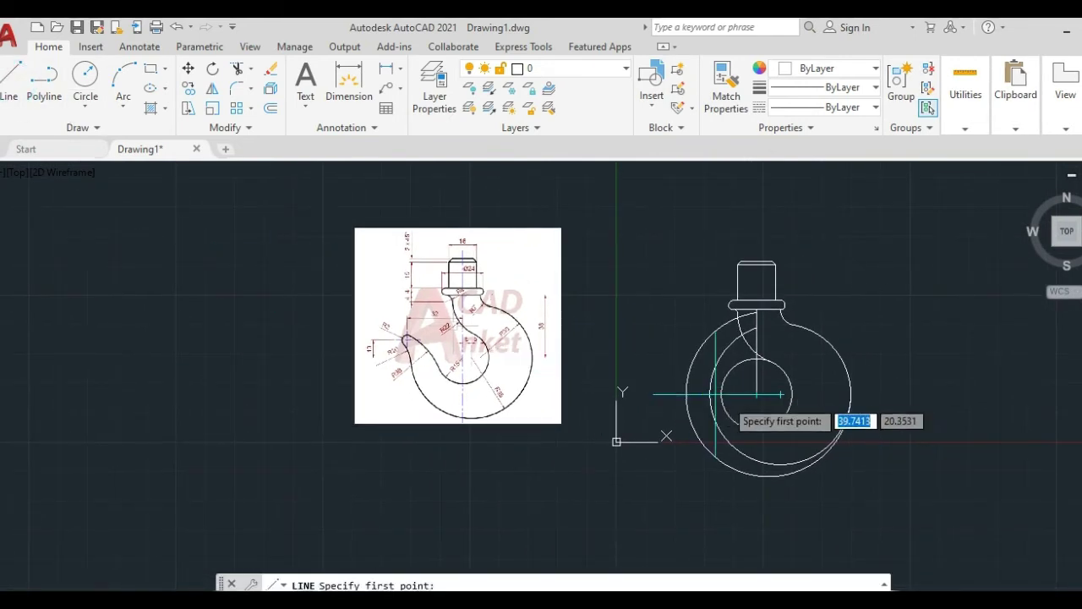
click(756, 394)
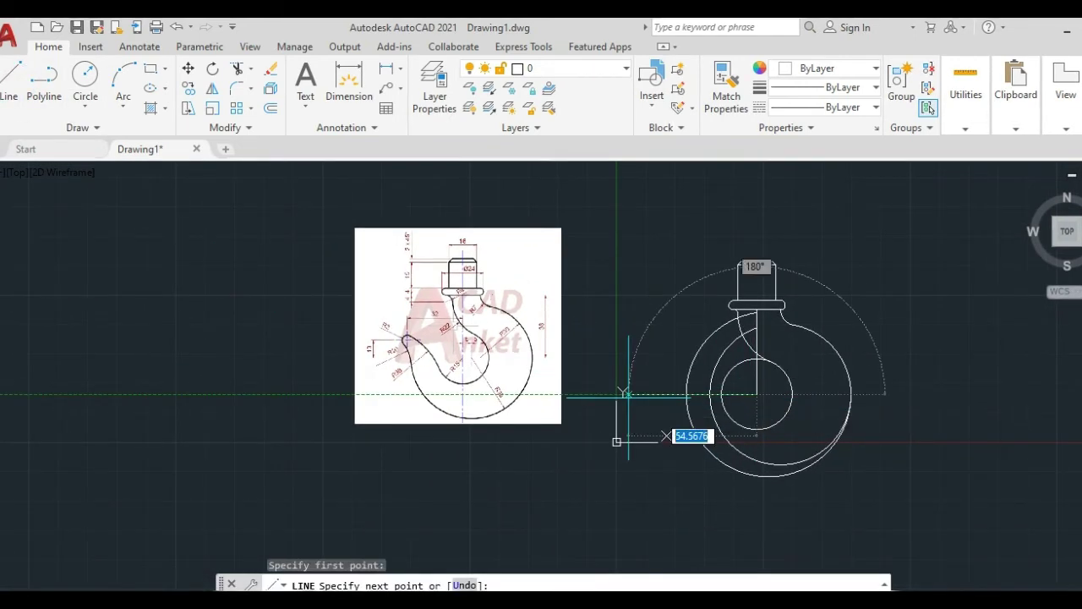
scroll(628, 394, up, 2)
scroll(628, 394, up, 3)
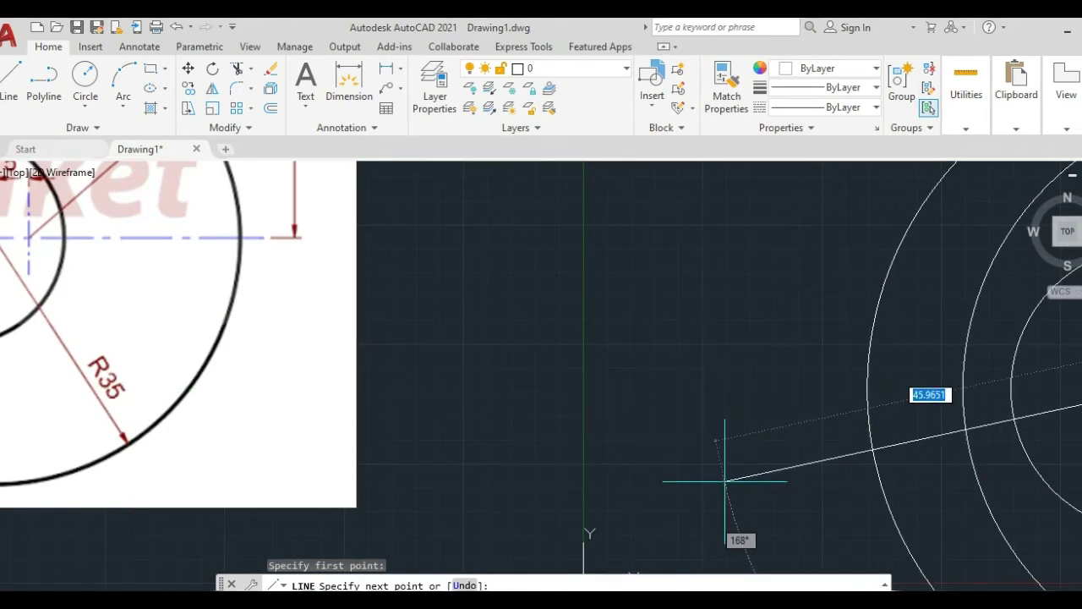
key(F8)
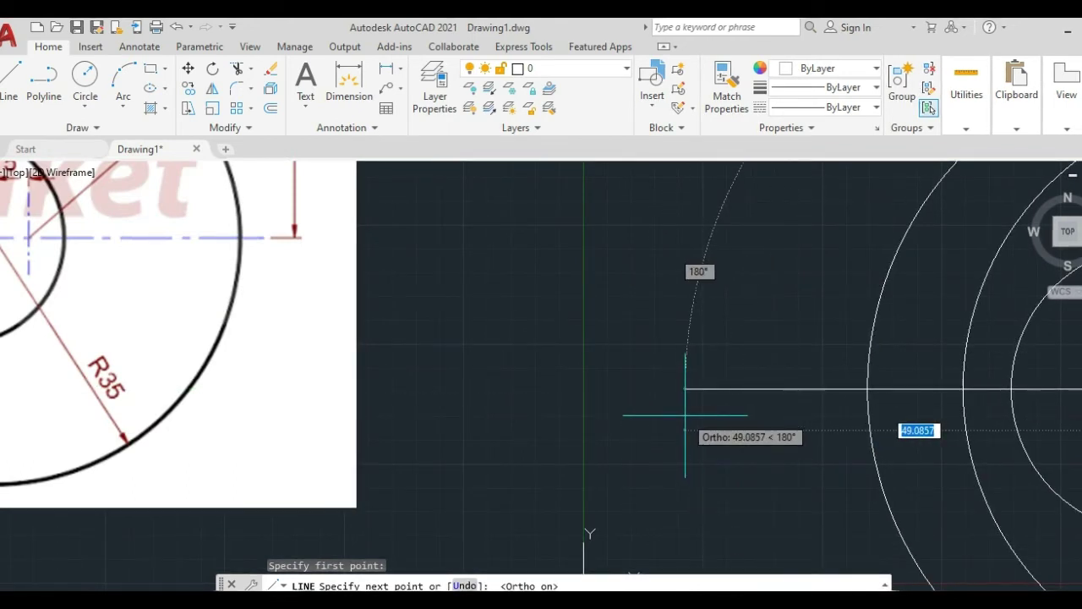
text(3)
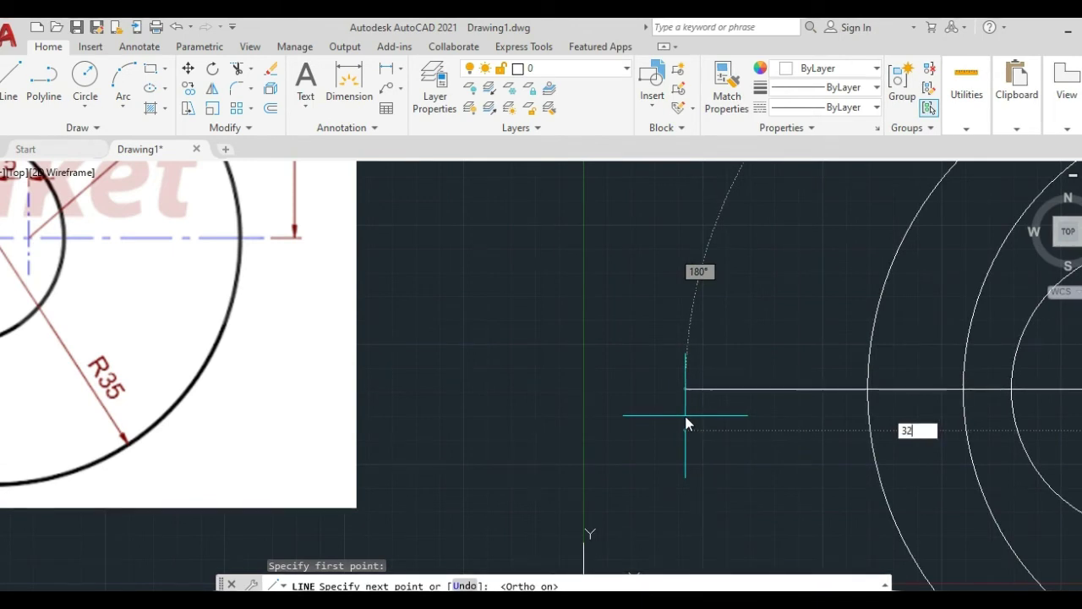
text(2)
key(Return)
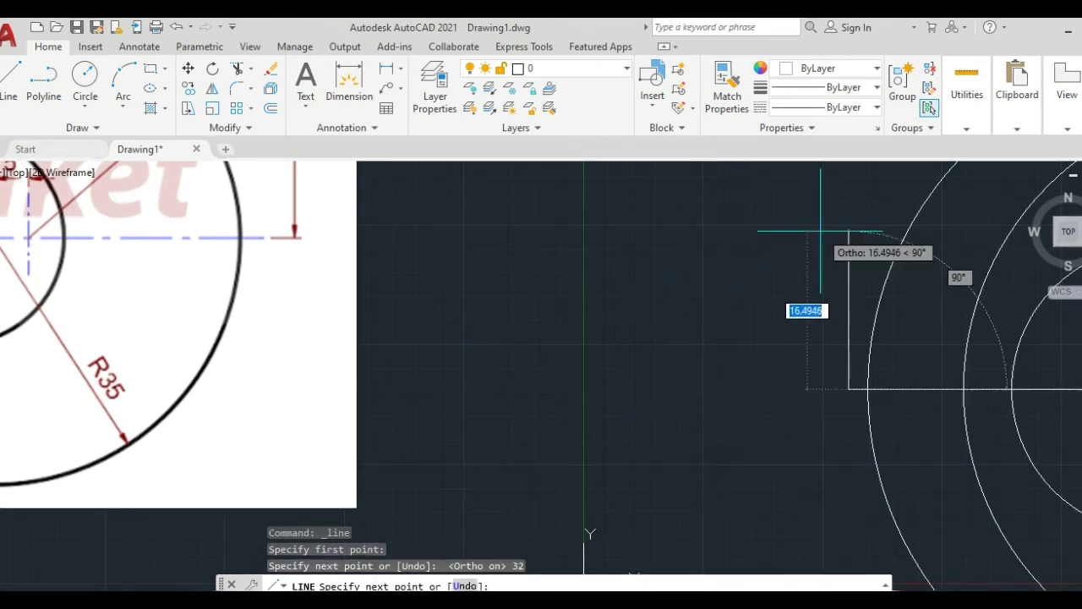
text(10)
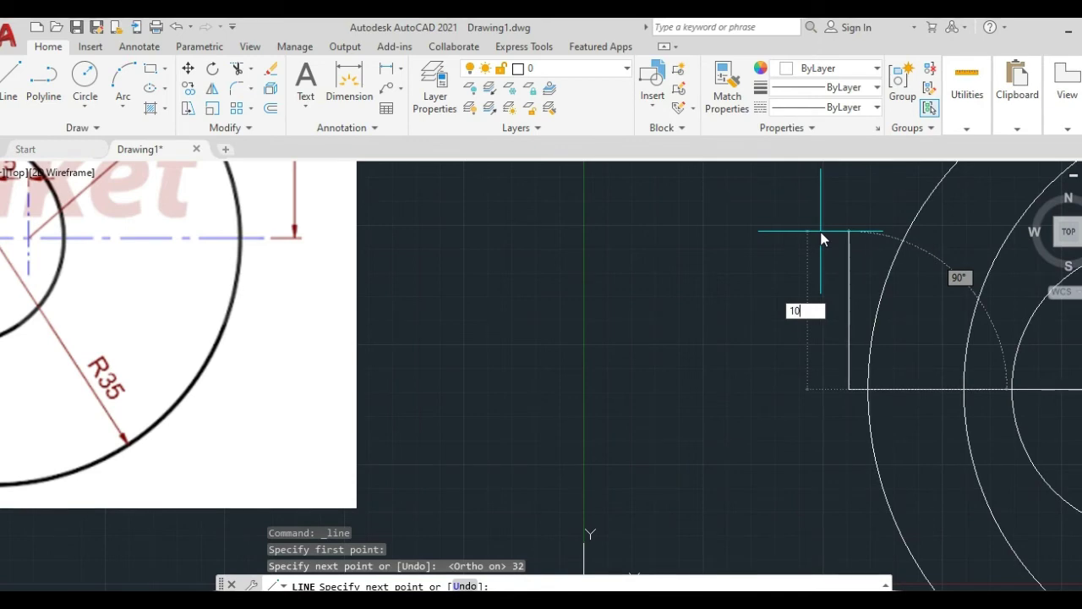
key(Return)
key(Escape)
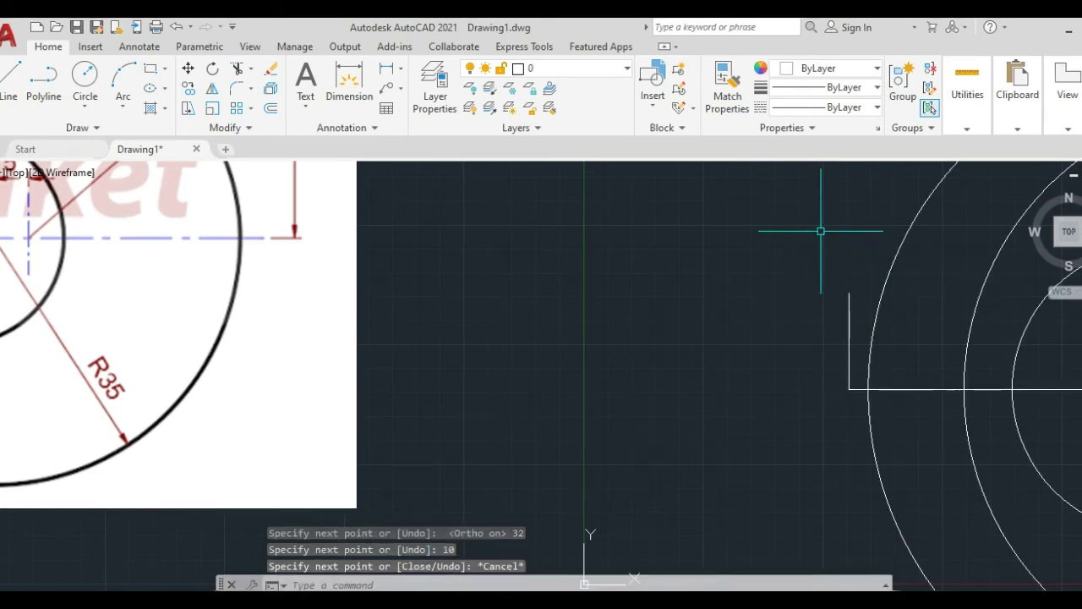
scroll(875, 309, down, 5)
middle_drag(837, 306, 708, 320)
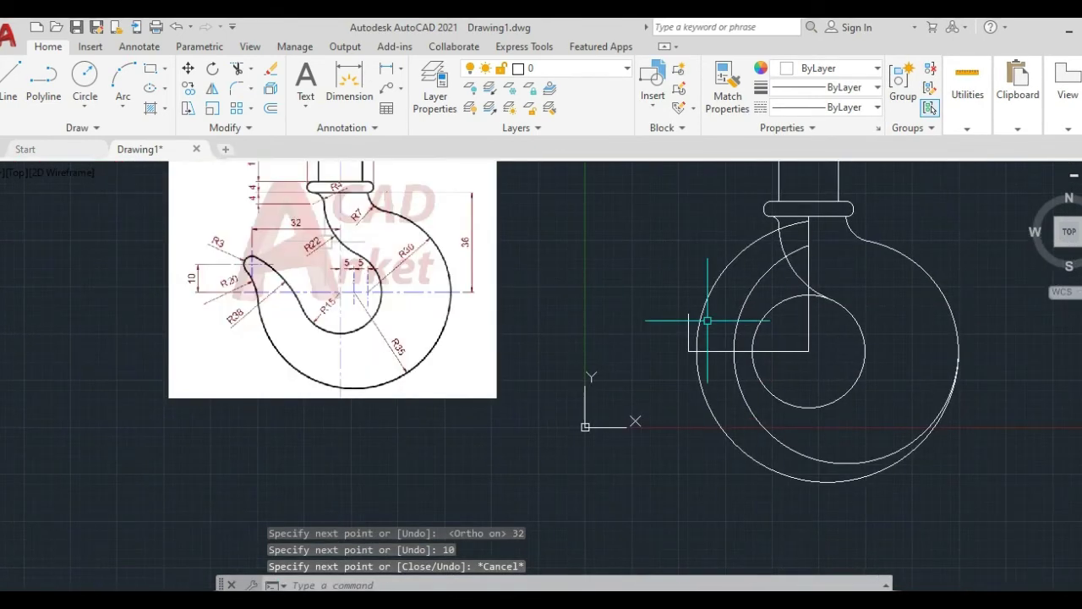
Draw a radius-3 circle centred on the top end of the 10-unit vertical line.
scroll(708, 320, up, 2)
click(78, 107)
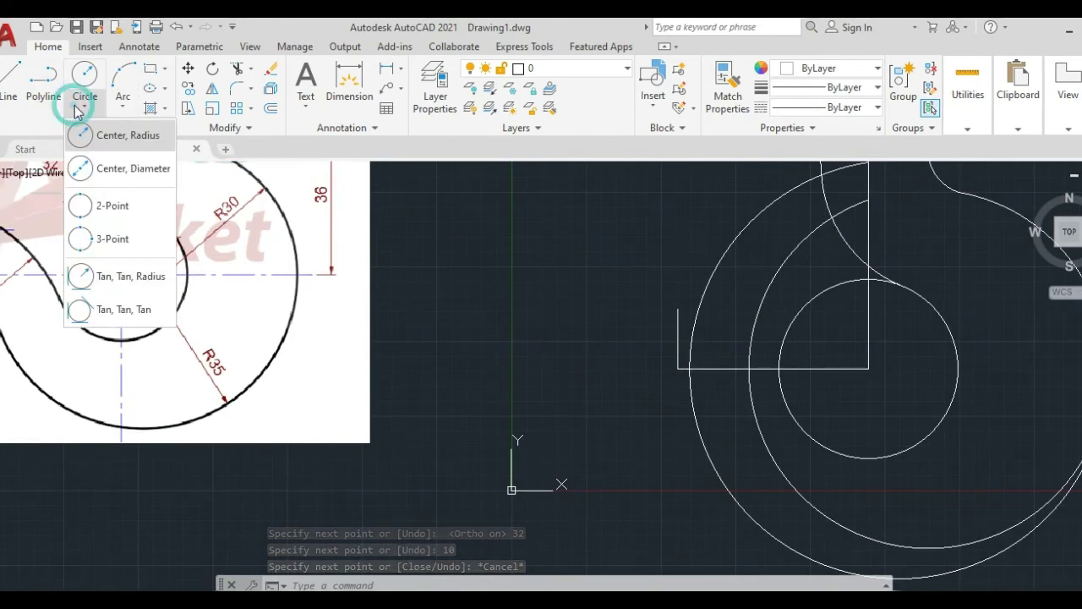
click(141, 137)
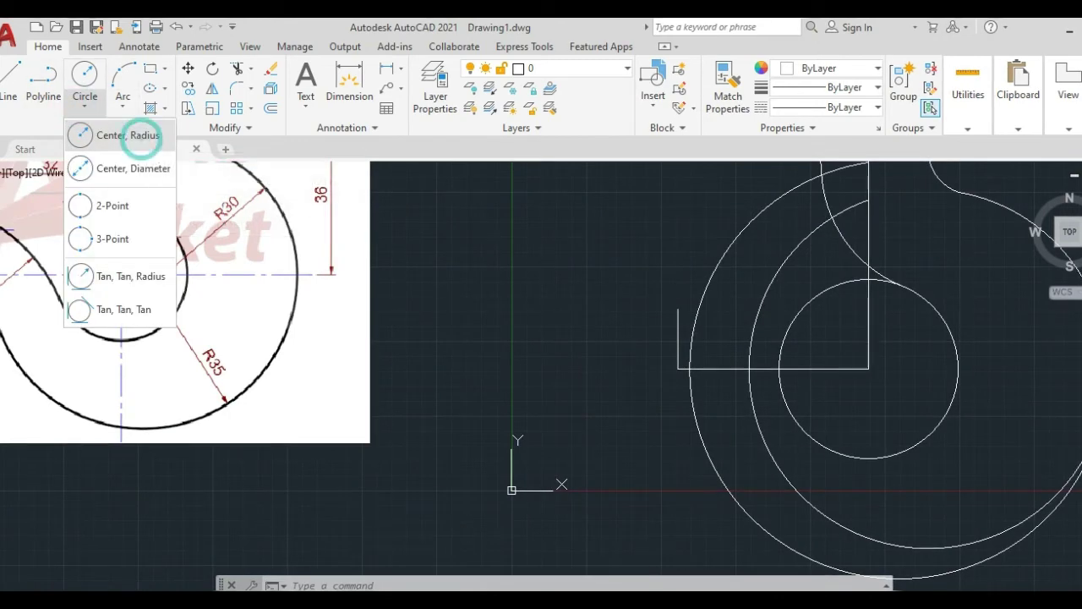
click(678, 310)
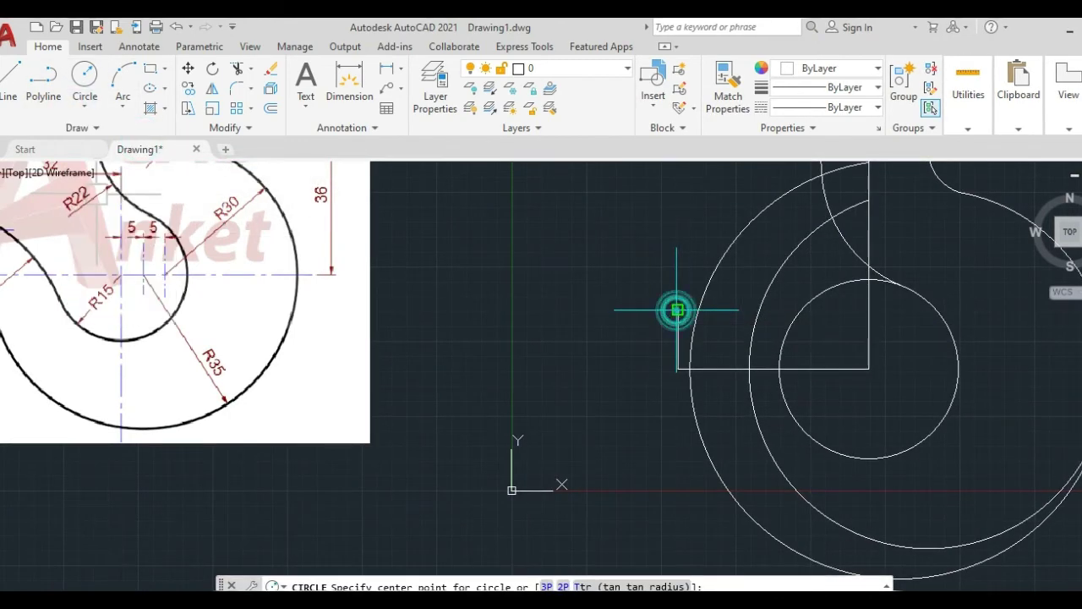
scroll(698, 303, up, 2)
text(3)
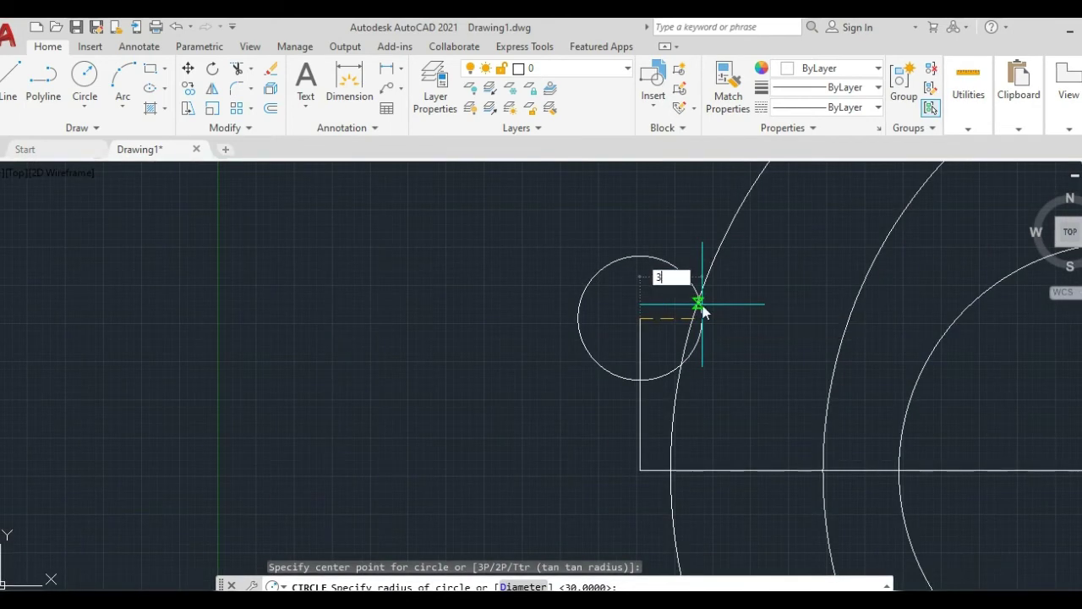
key(Return)
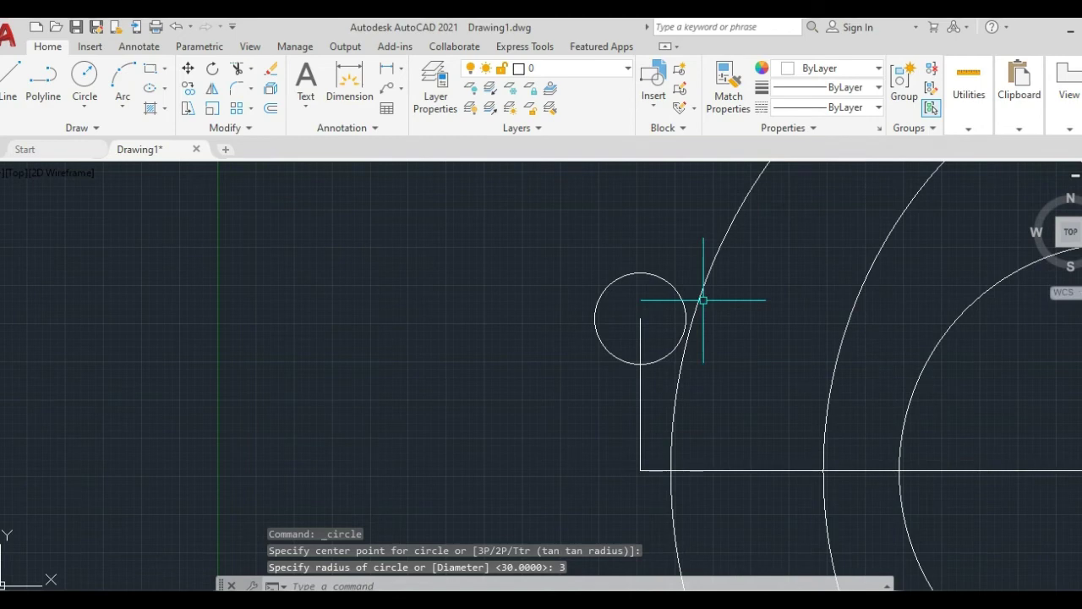
scroll(703, 299, down, 4)
mouse_move(763, 314)
middle_down()
mouse_move(758, 324)
mouse_move(716, 316)
middle_up()
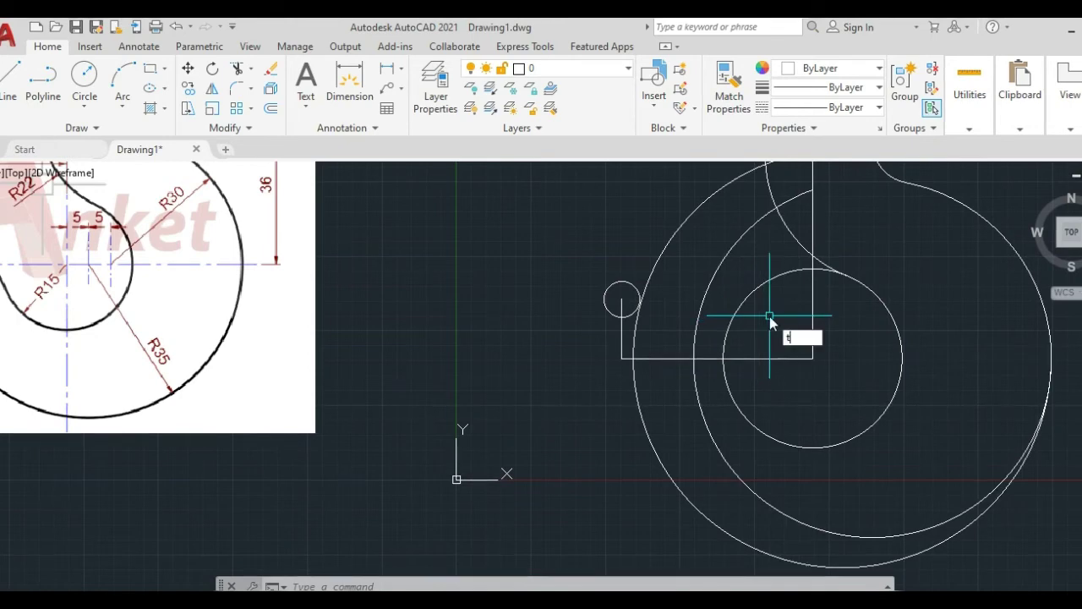
key(Return)
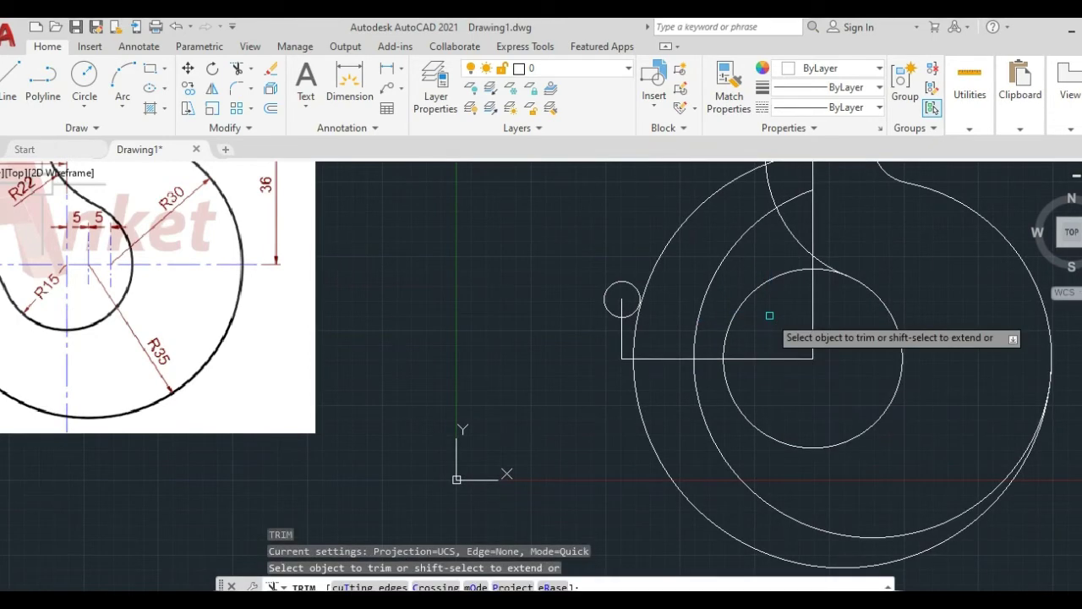
Trim the radius-30 circle's arcs and the leftover inner arc, then select the horizontal construction line.
click(700, 304)
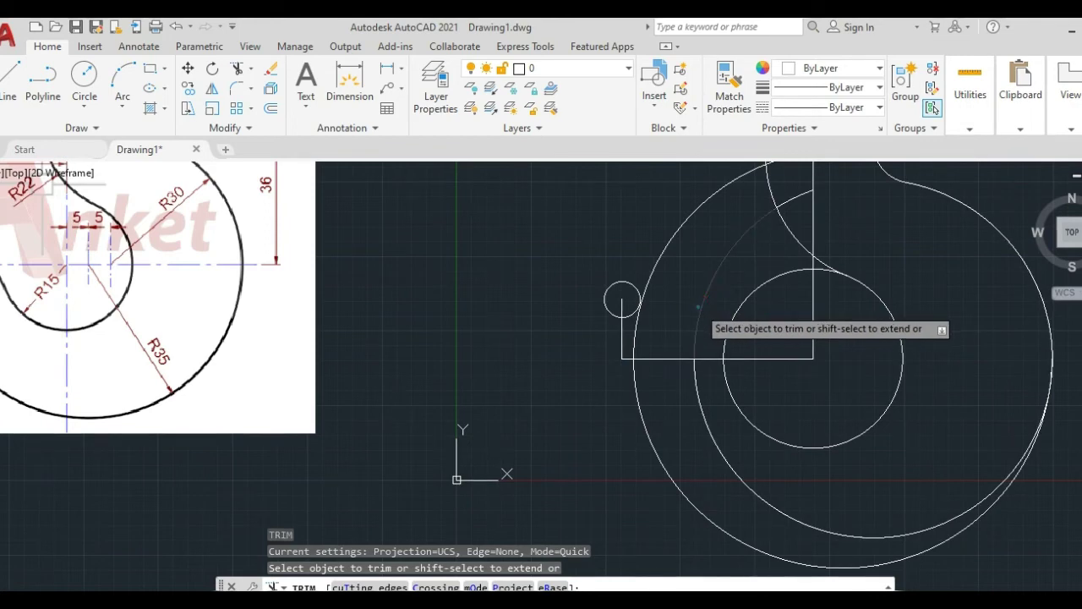
click(798, 196)
scroll(739, 270, down, 2)
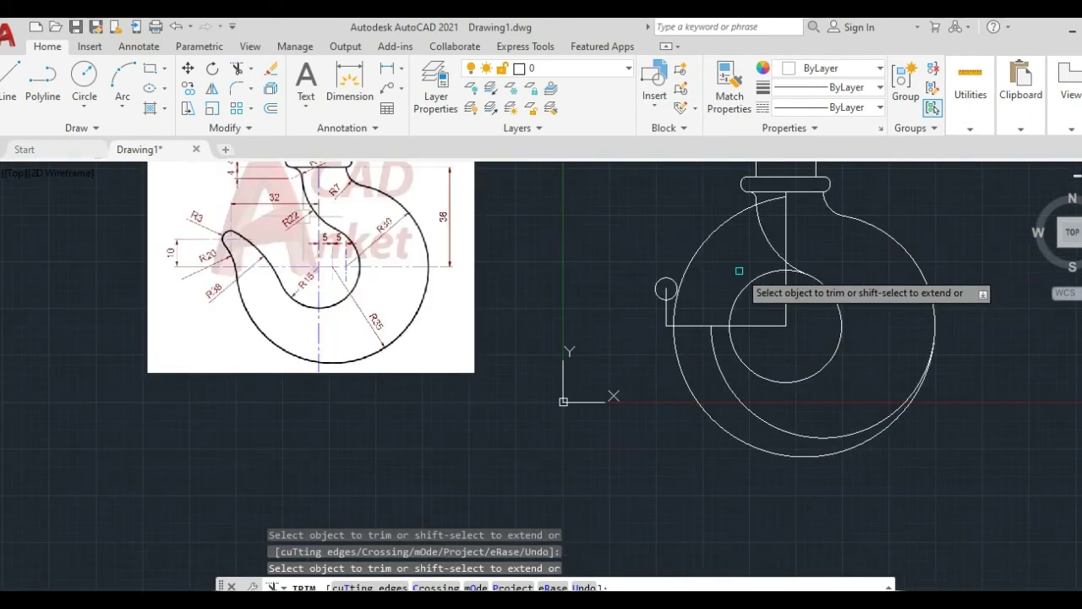
click(688, 268)
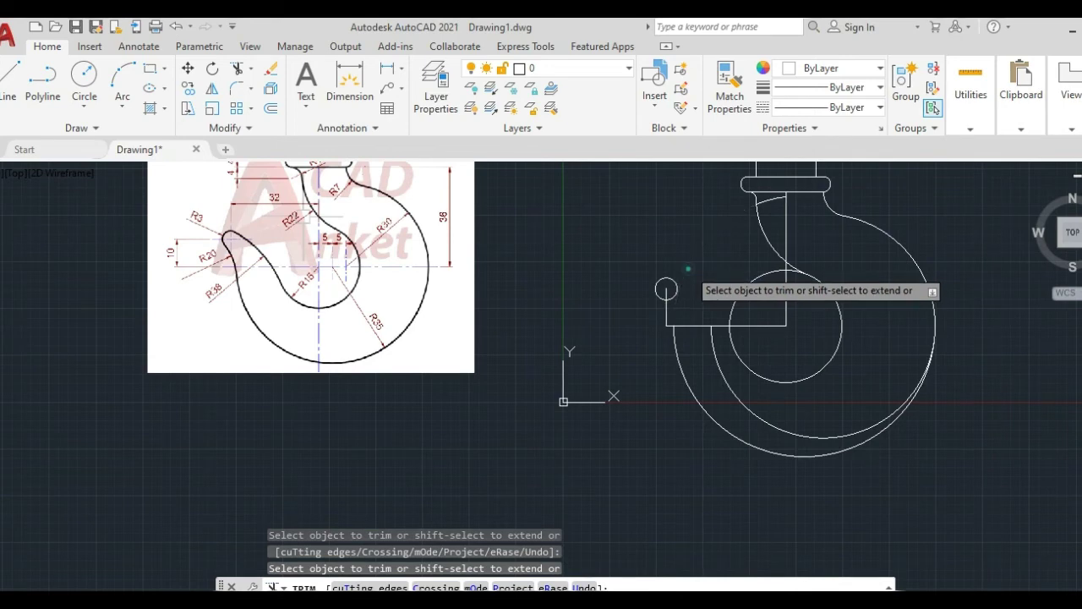
click(780, 431)
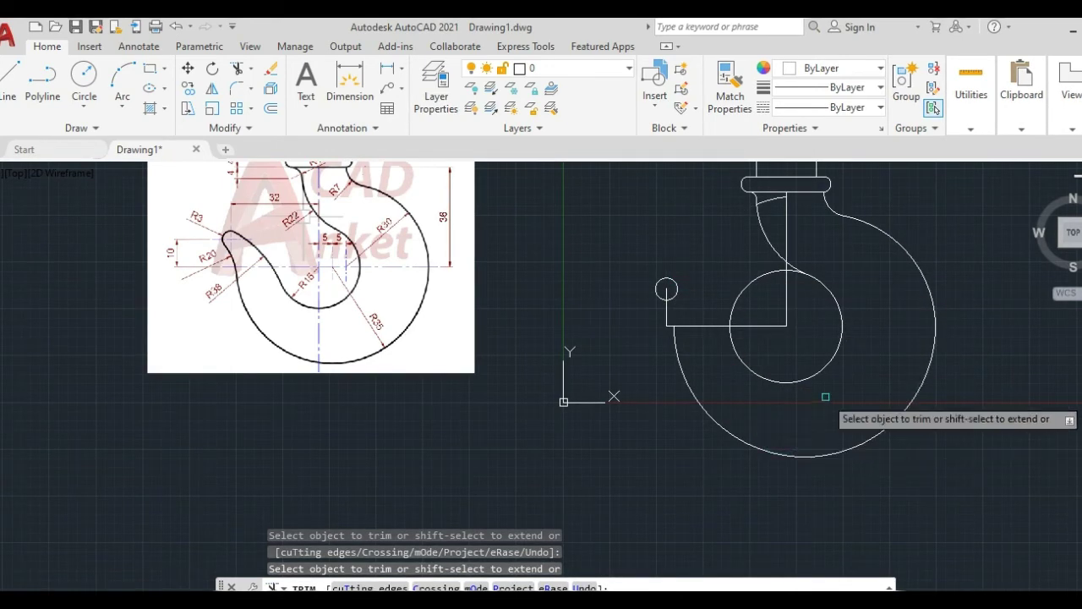
scroll(811, 406, down, 2)
scroll(801, 403, up, 5)
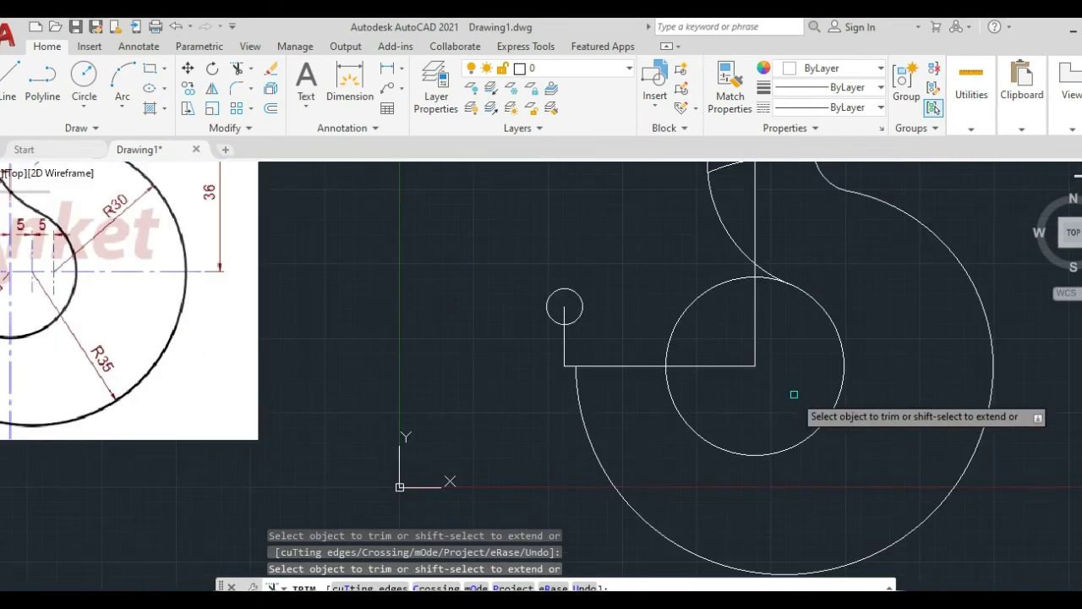
key(Escape)
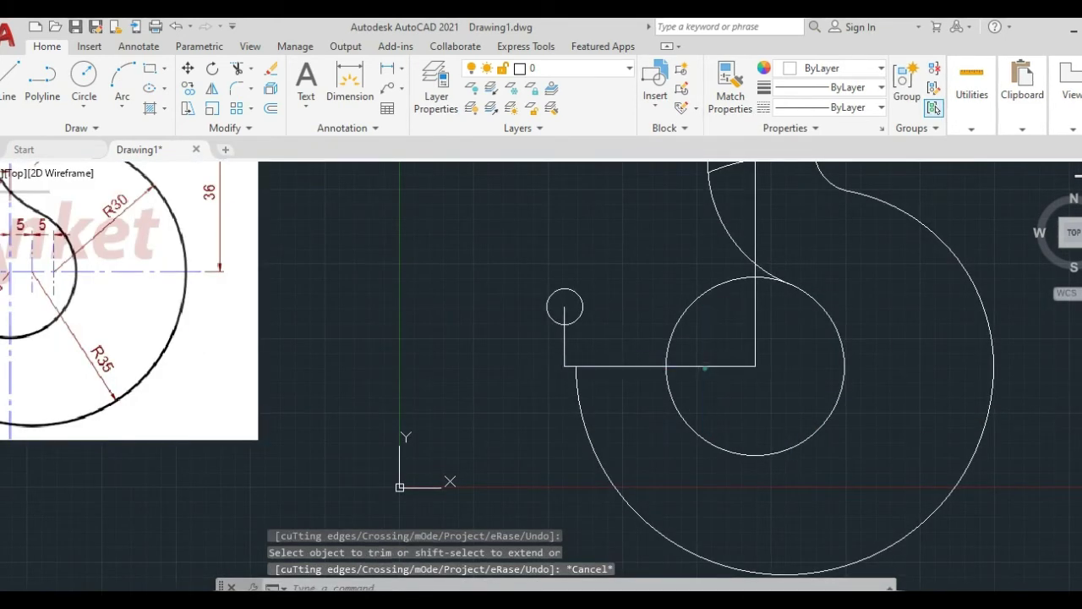
click(696, 366)
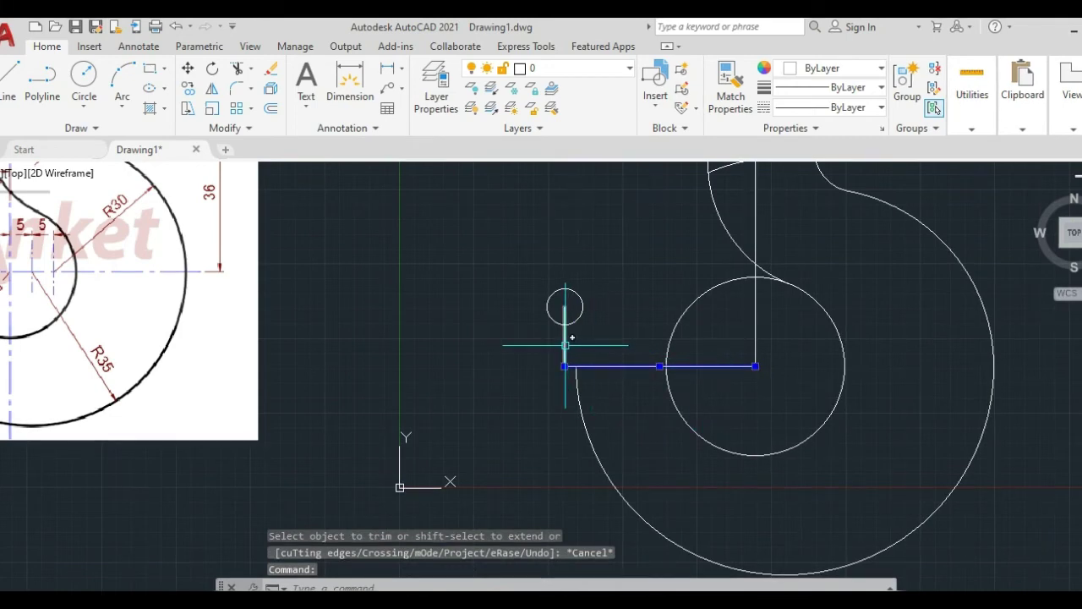
Erase the 32-unit horizontal and 10-unit vertical construction lines, leaving the radius-3 tip circle alone.
click(565, 343)
key(Delete)
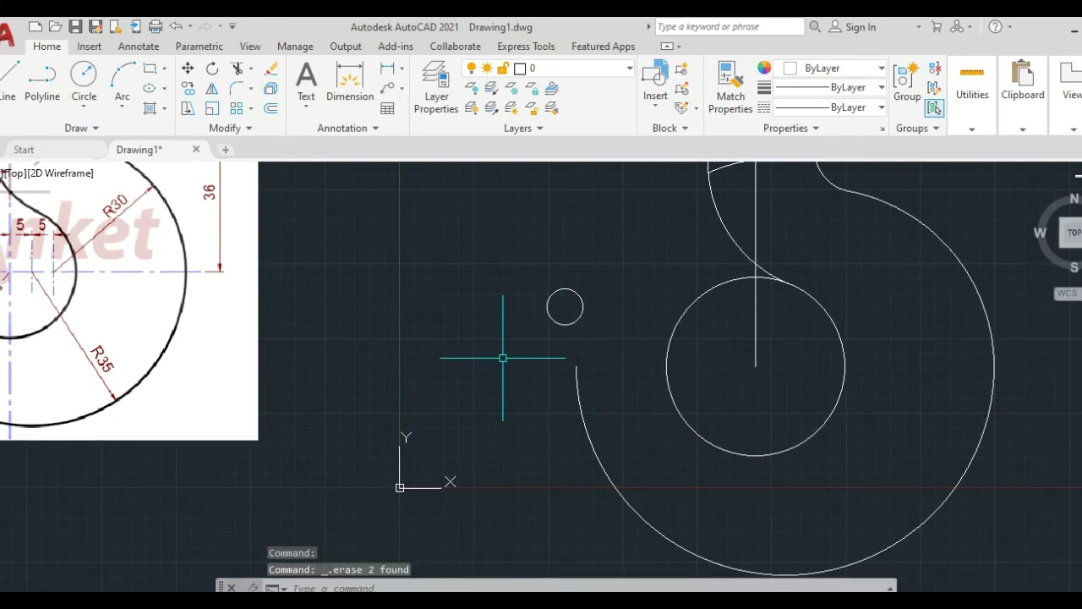
scroll(628, 338, up, 2)
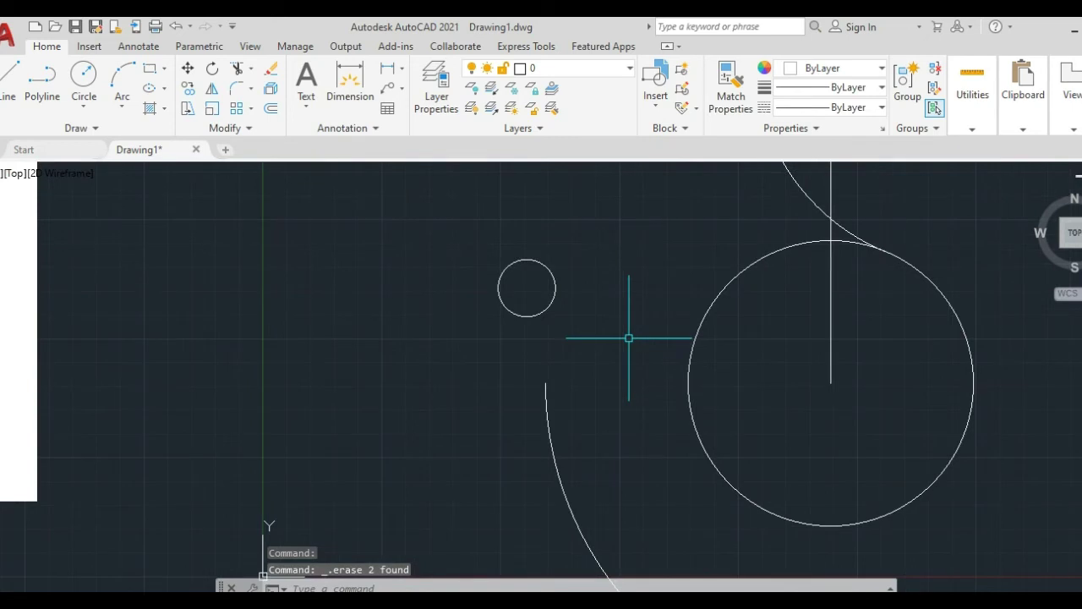
scroll(628, 336, down, 2)
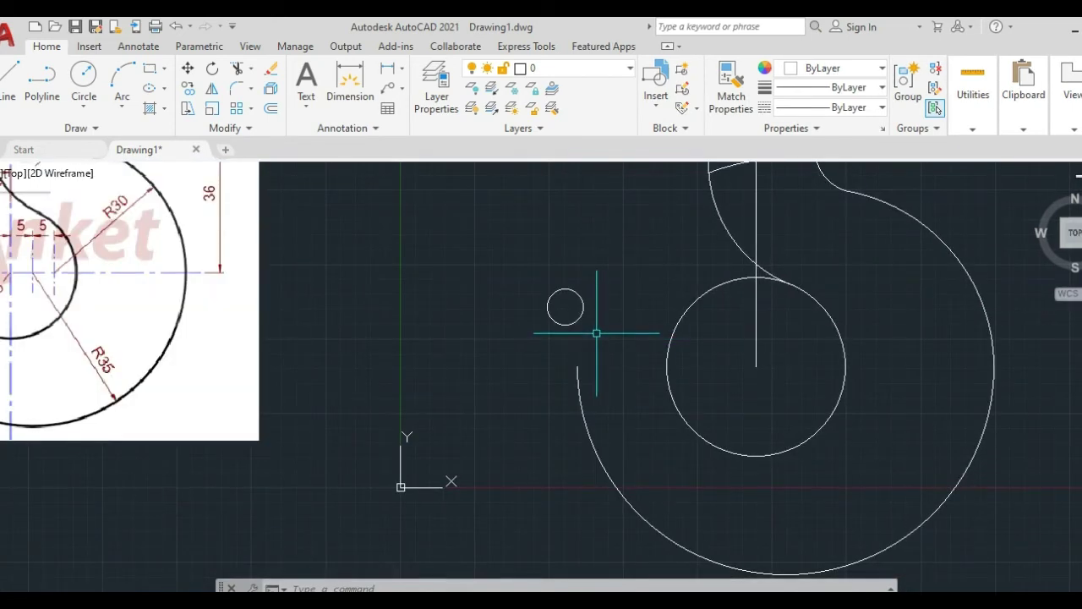
middle_drag(597, 333, 883, 353)
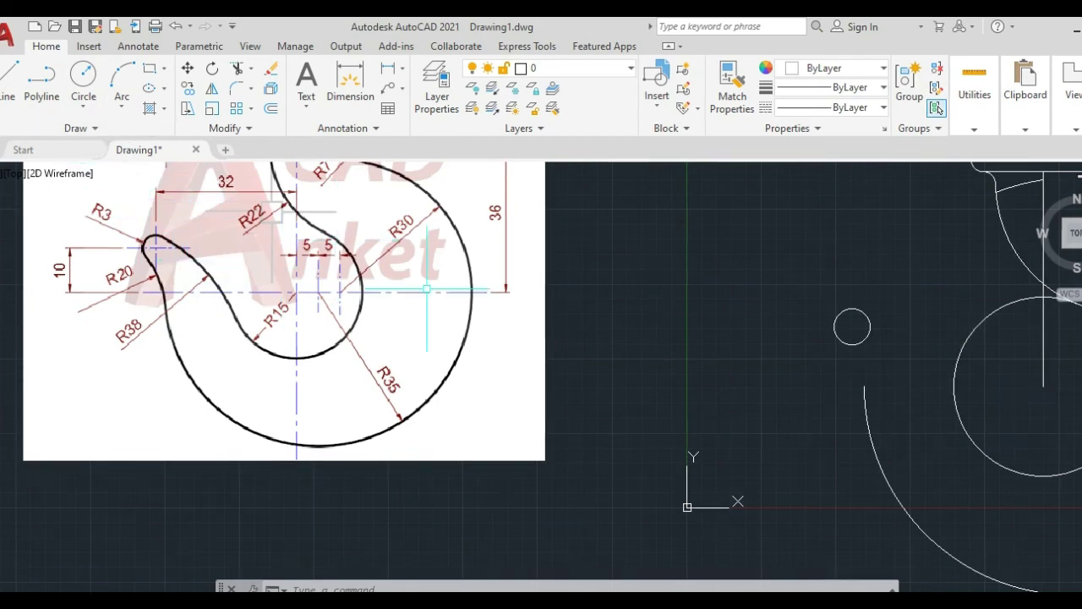
Draw a radius-38 circle tangent to the radius-3 tip circle and the inner hook circle.
click(92, 110)
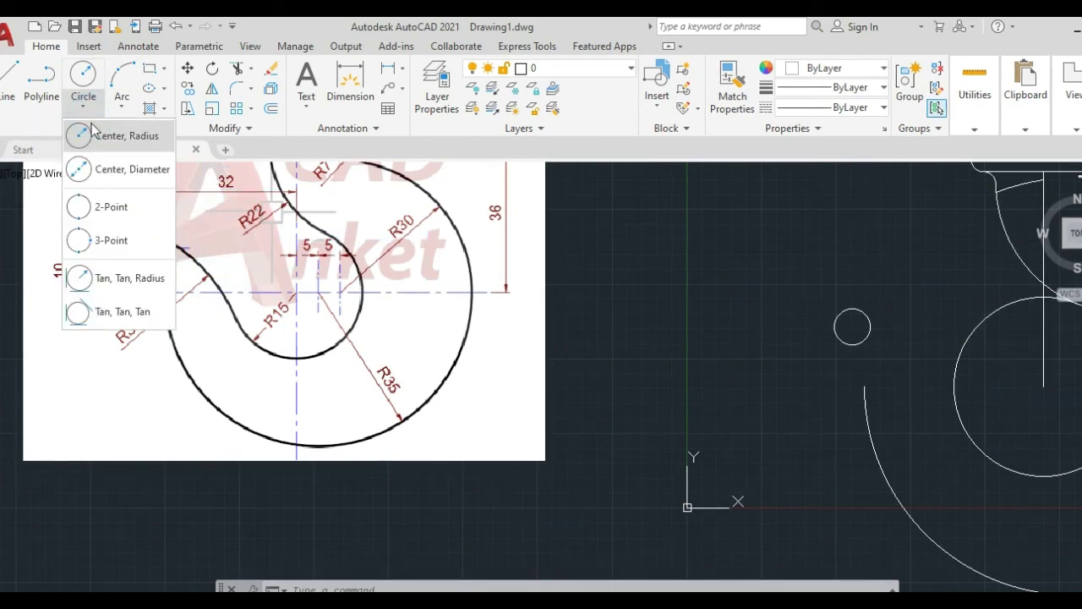
click(123, 281)
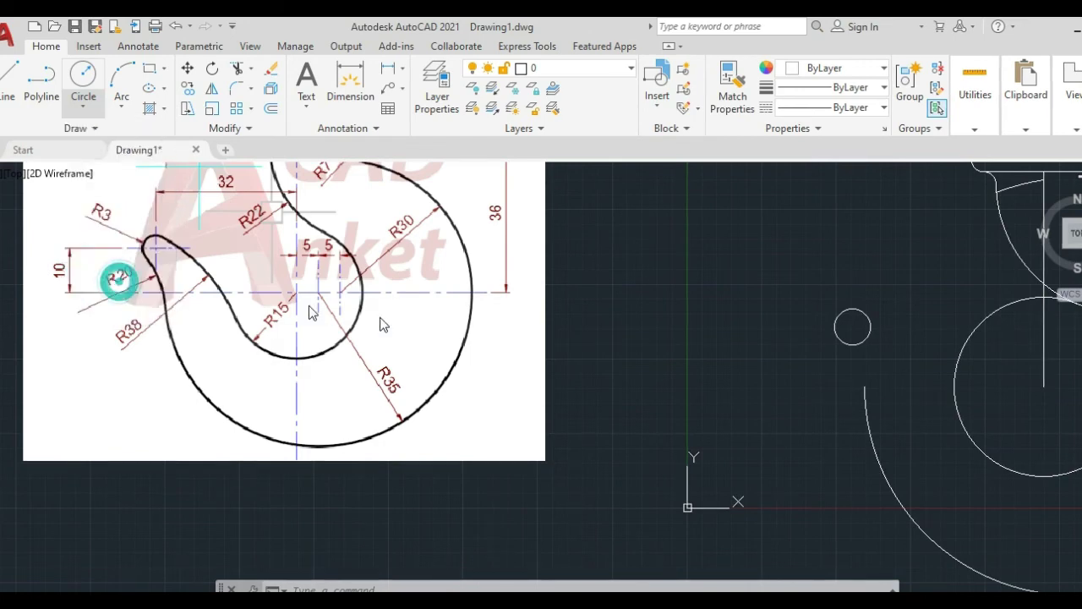
scroll(940, 328, up, 2)
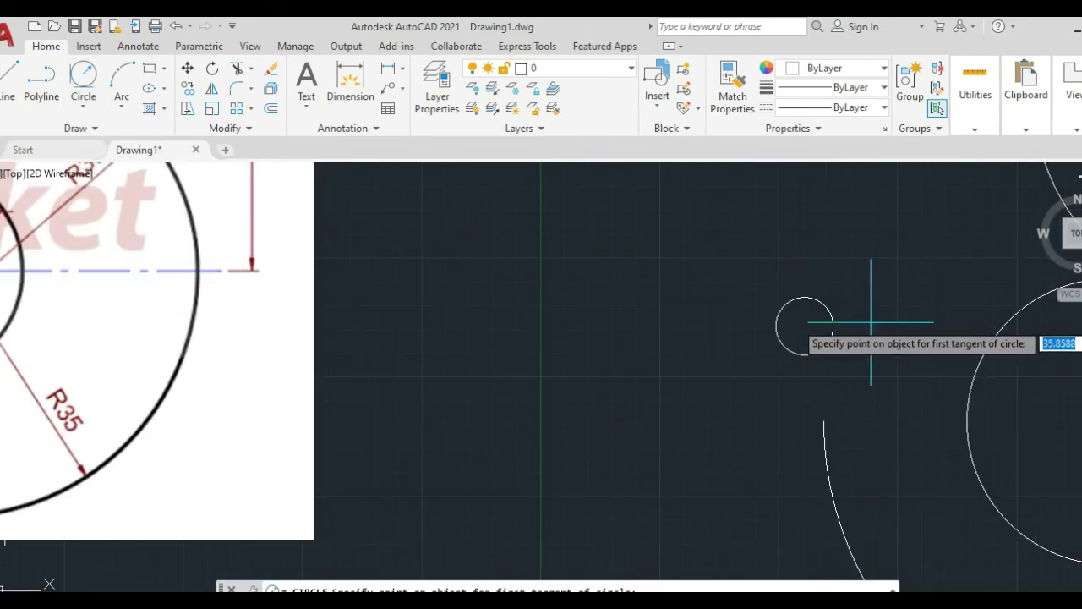
click(821, 305)
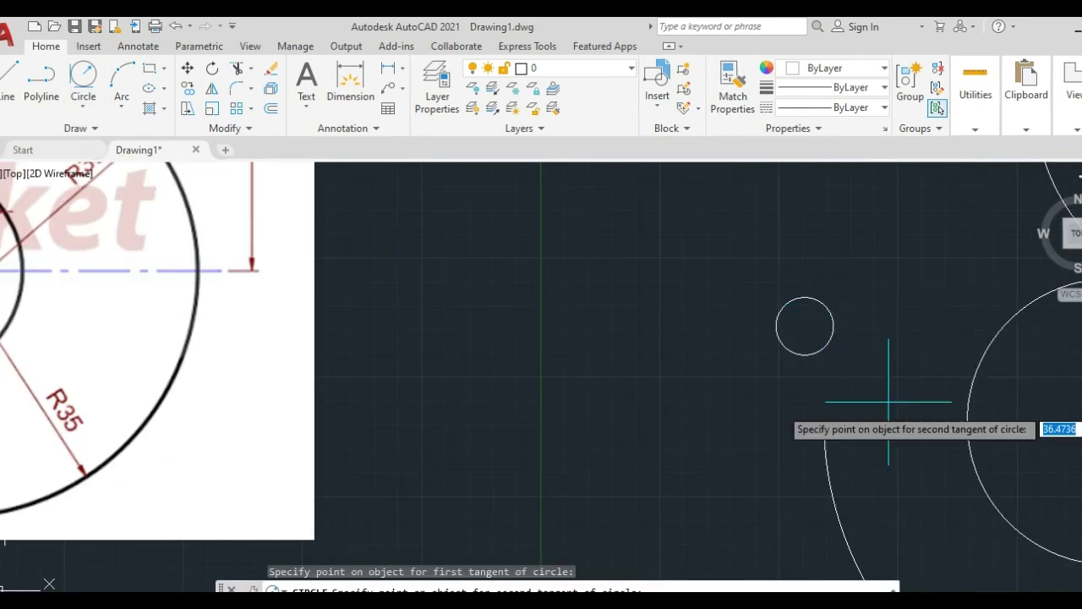
middle_drag(879, 399, 677, 319)
click(780, 393)
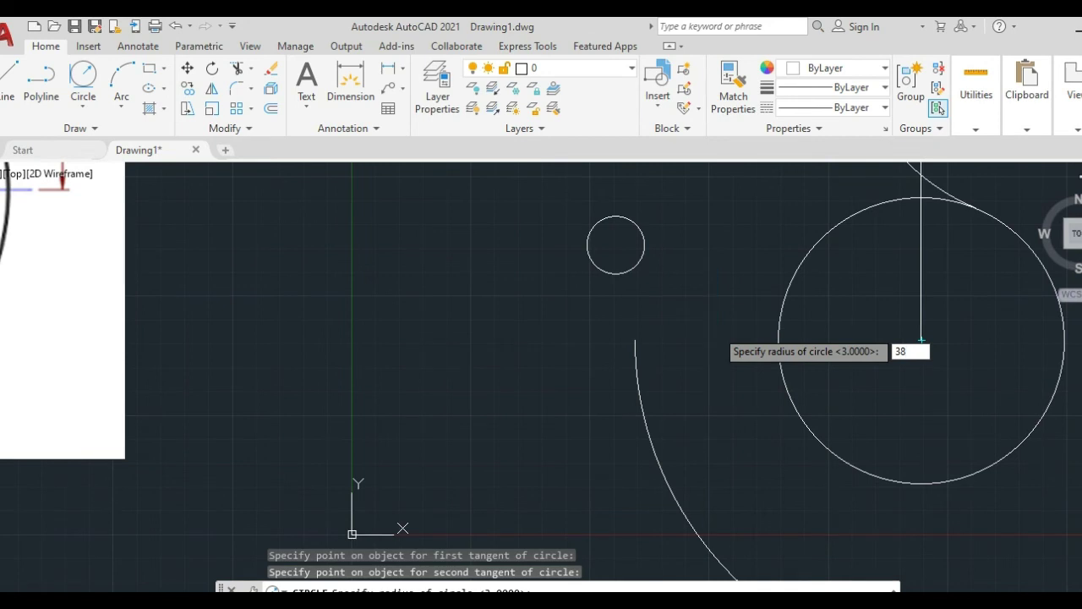
key(Return)
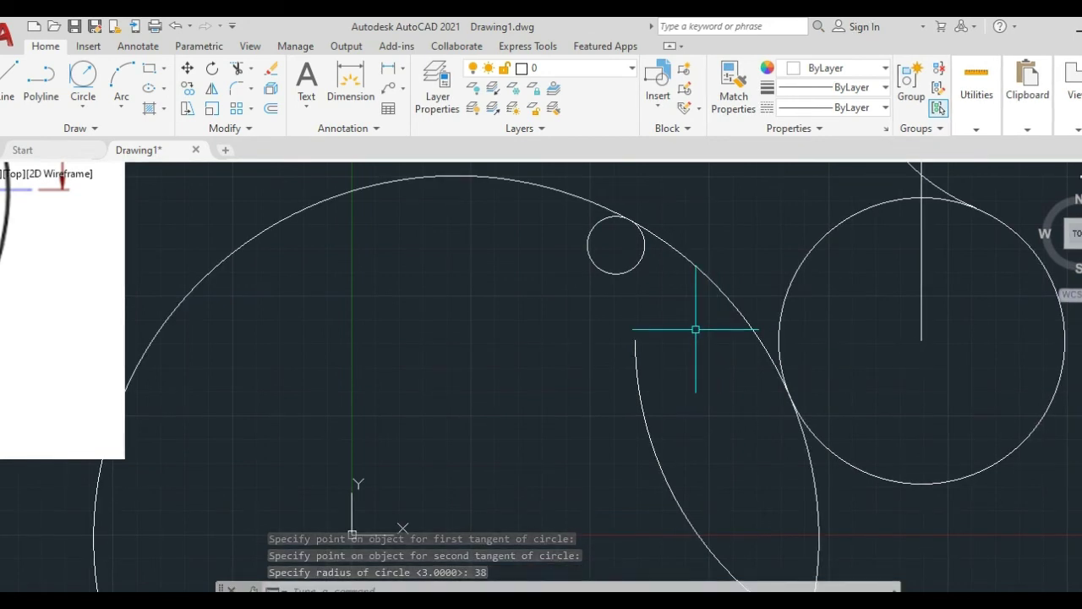
text(tr)
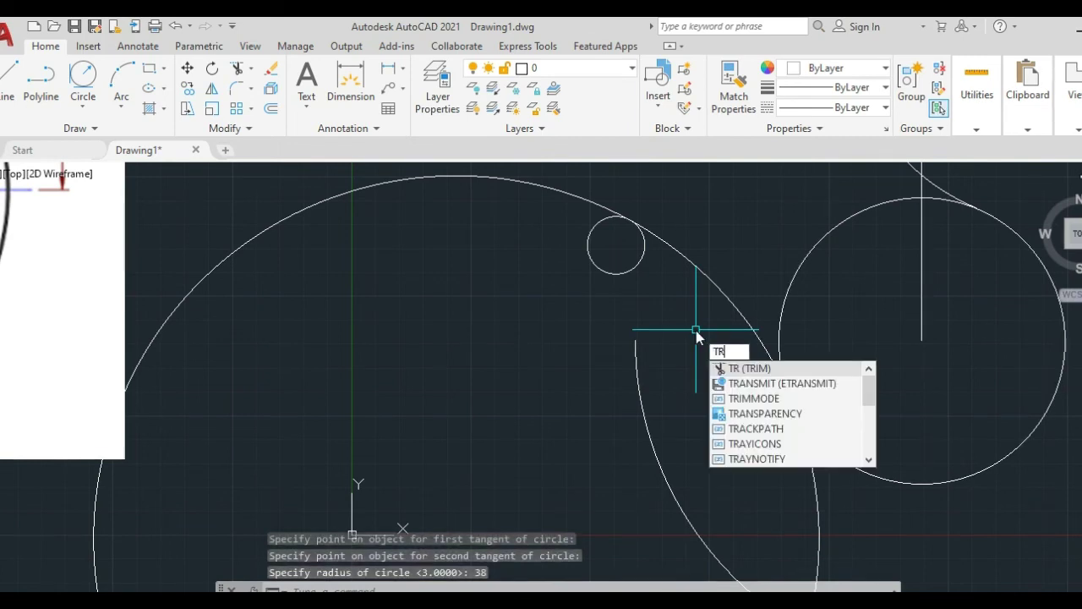
key(Return)
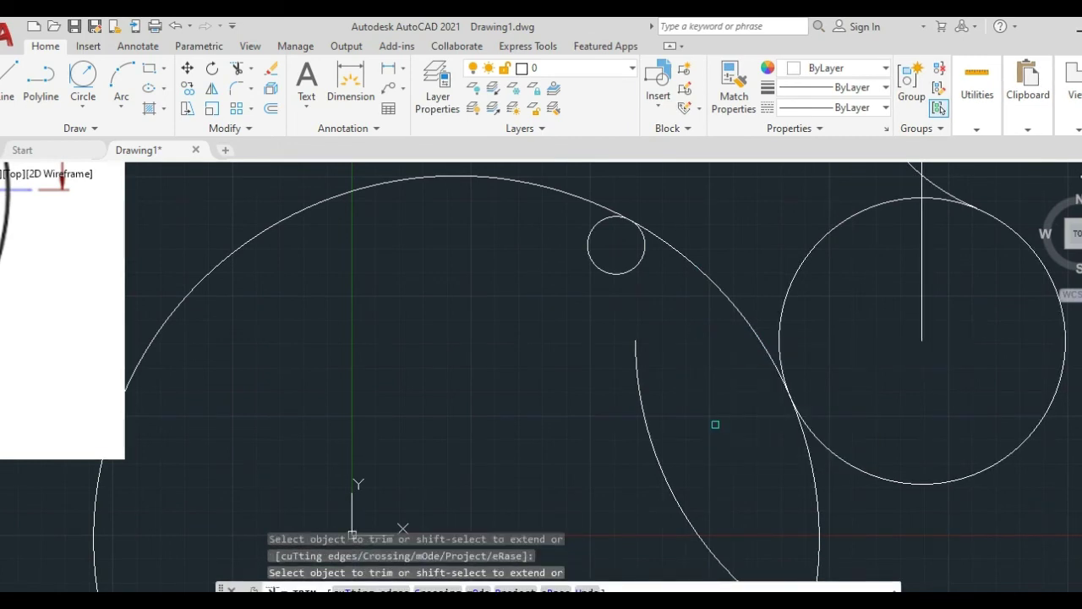
Trim the R38 circle's bottom and upper-left arcs and the inner circle's upper-left arc.
click(817, 507)
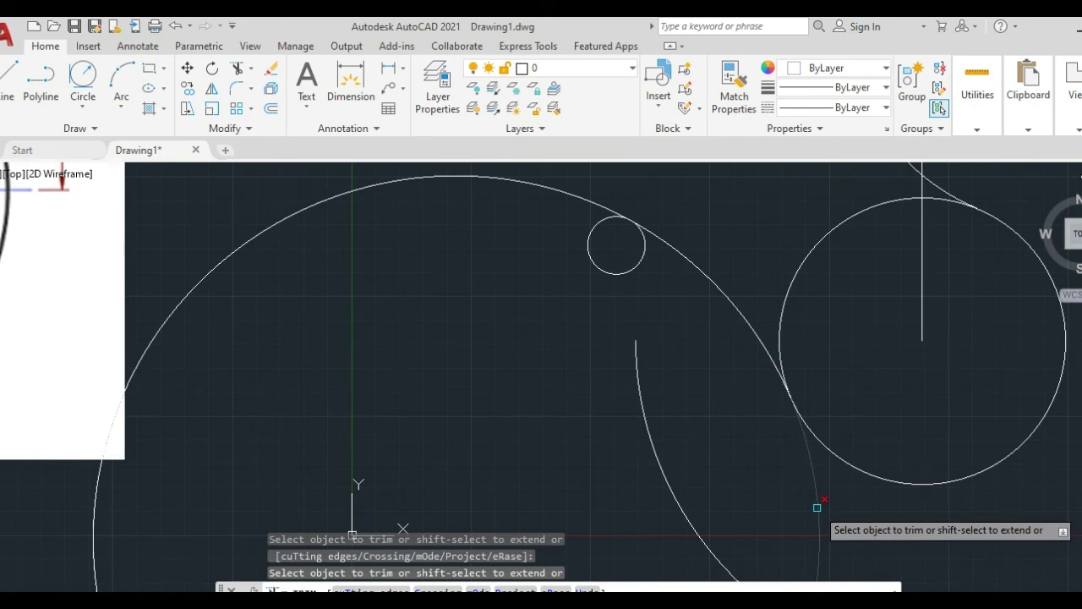
click(471, 175)
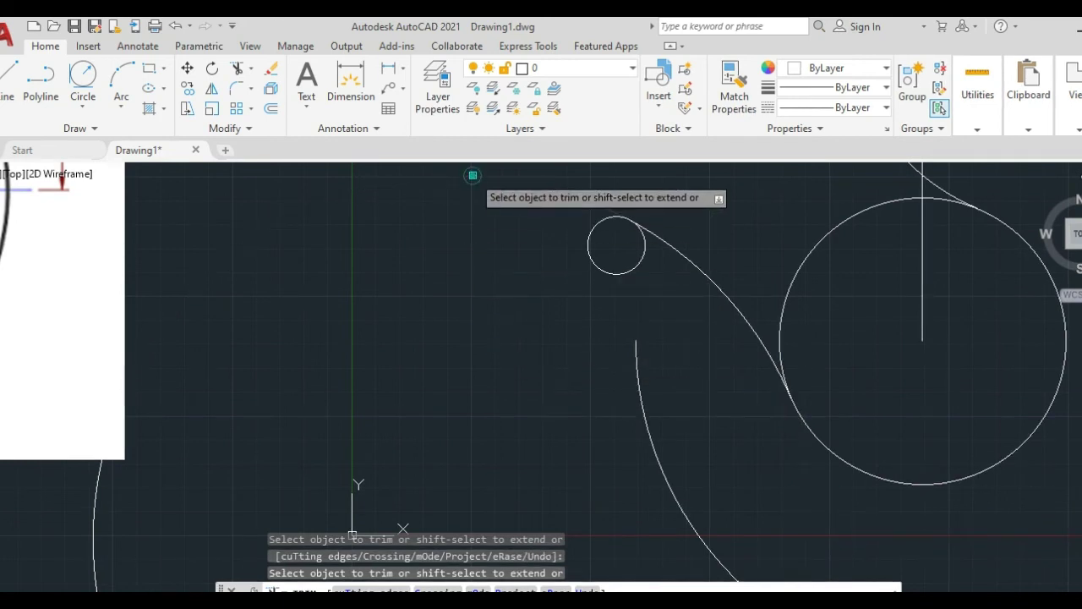
click(787, 289)
scroll(947, 203, up, 4)
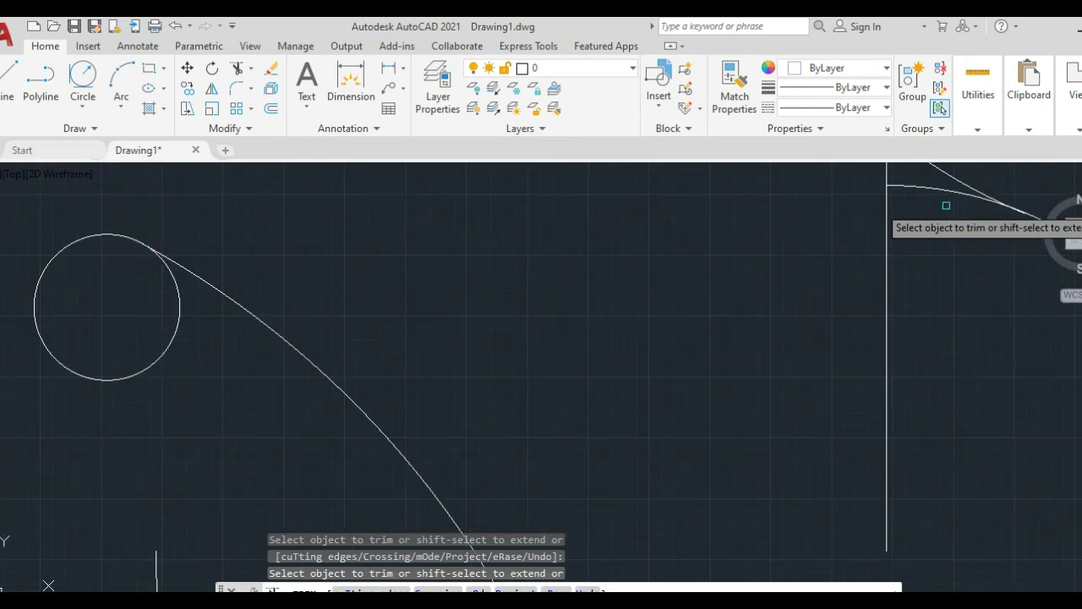
scroll(965, 299, down, 6)
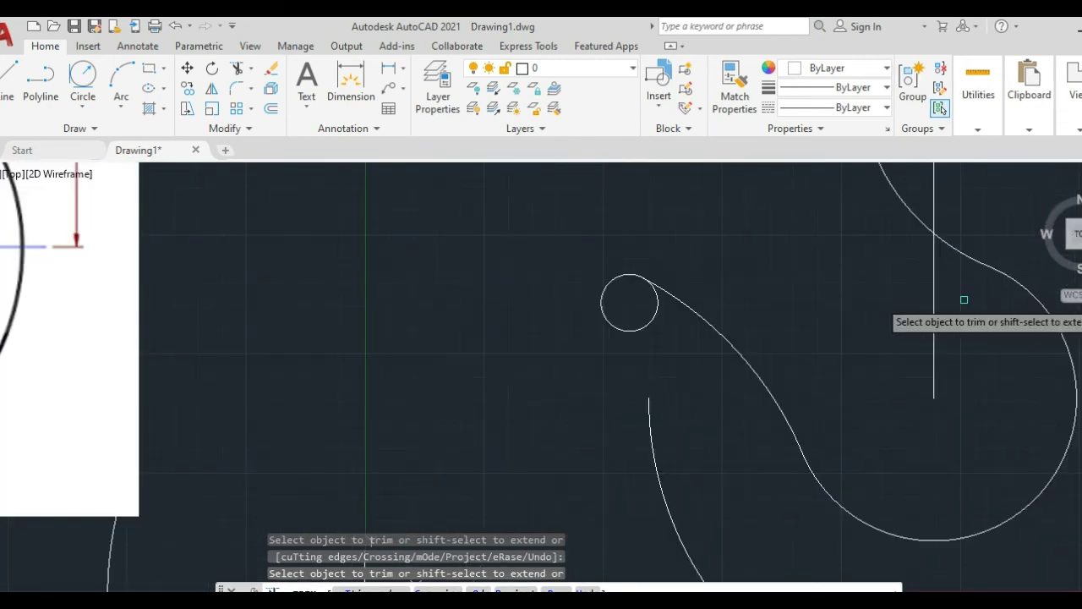
key(Escape)
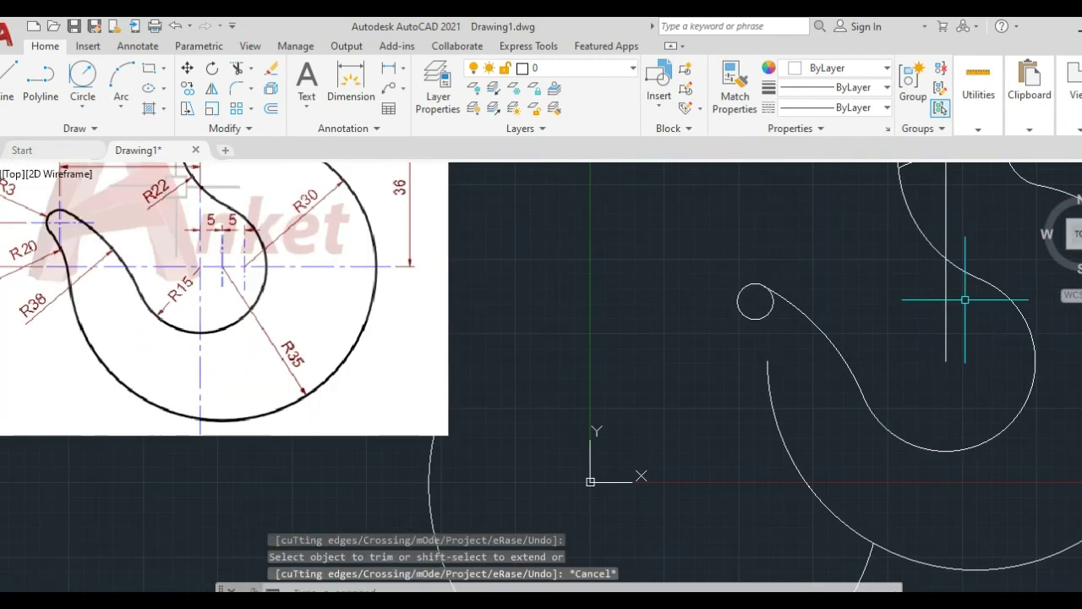
scroll(833, 373, down, 3)
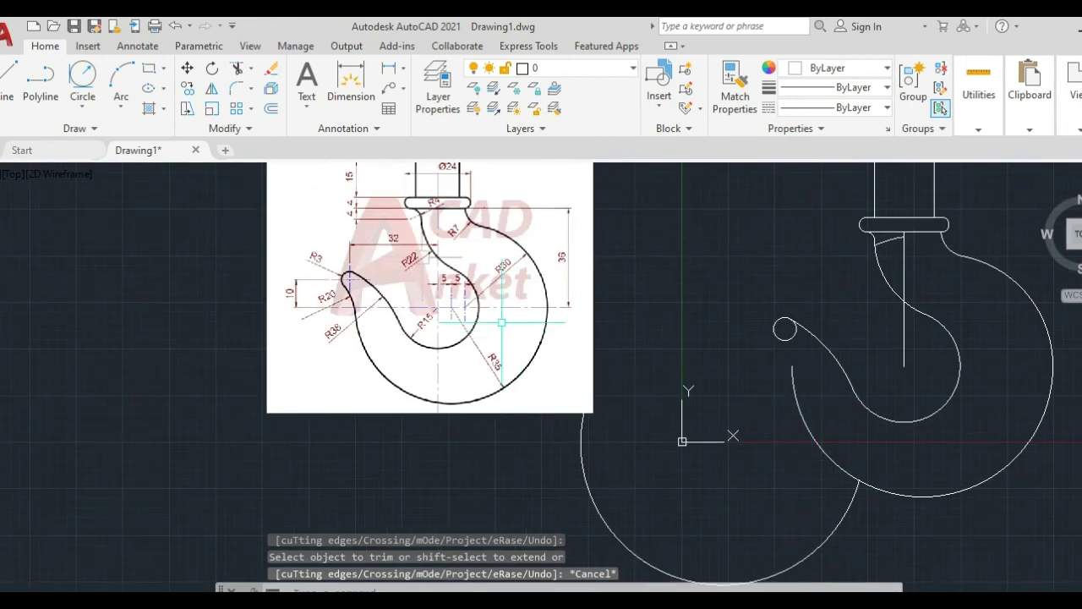
scroll(348, 280, up, 2)
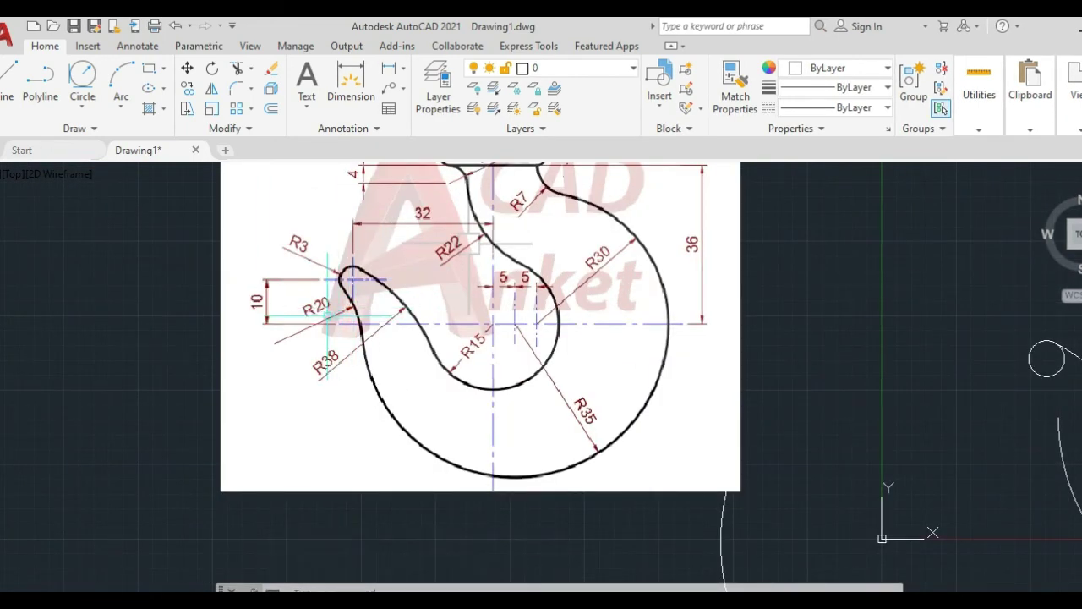
Draw a radius-20 circle tangent to the small tip circle and the lower arc.
click(78, 103)
click(112, 281)
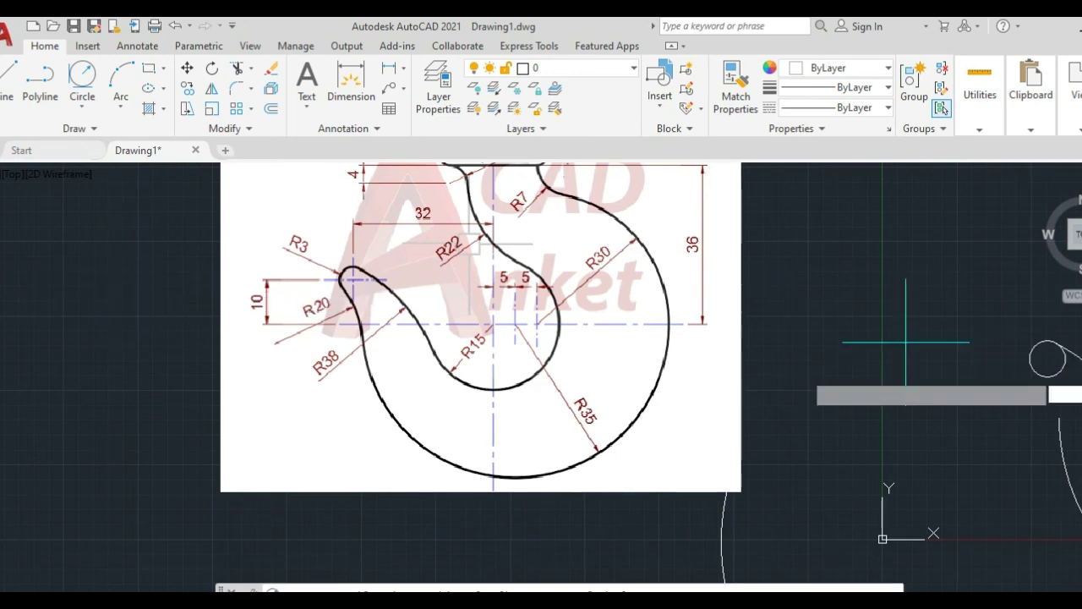
middle_drag(954, 372, 737, 363)
scroll(834, 399, up, 1)
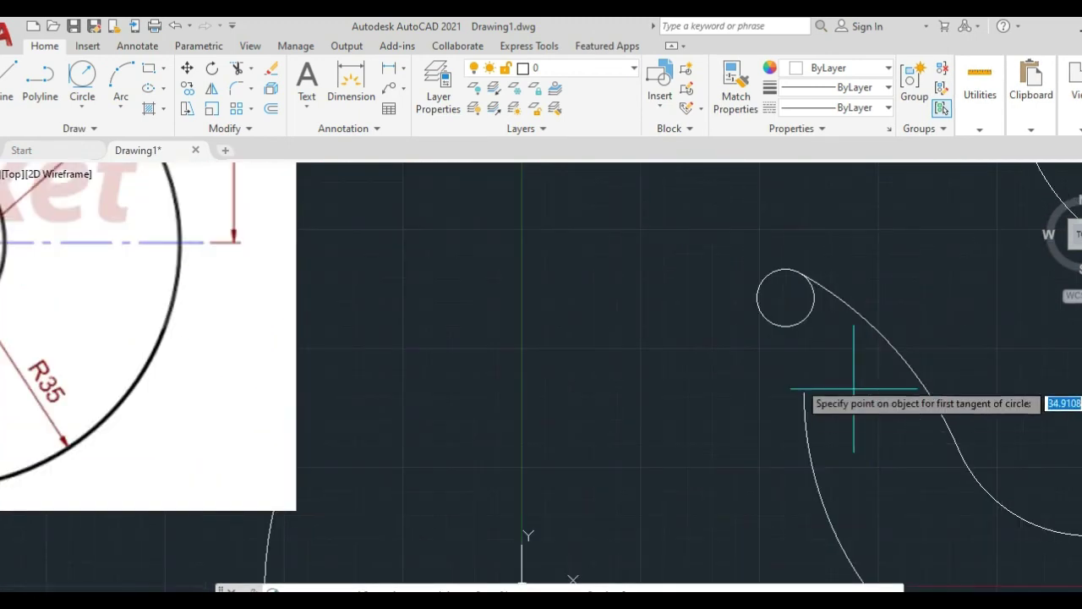
click(759, 308)
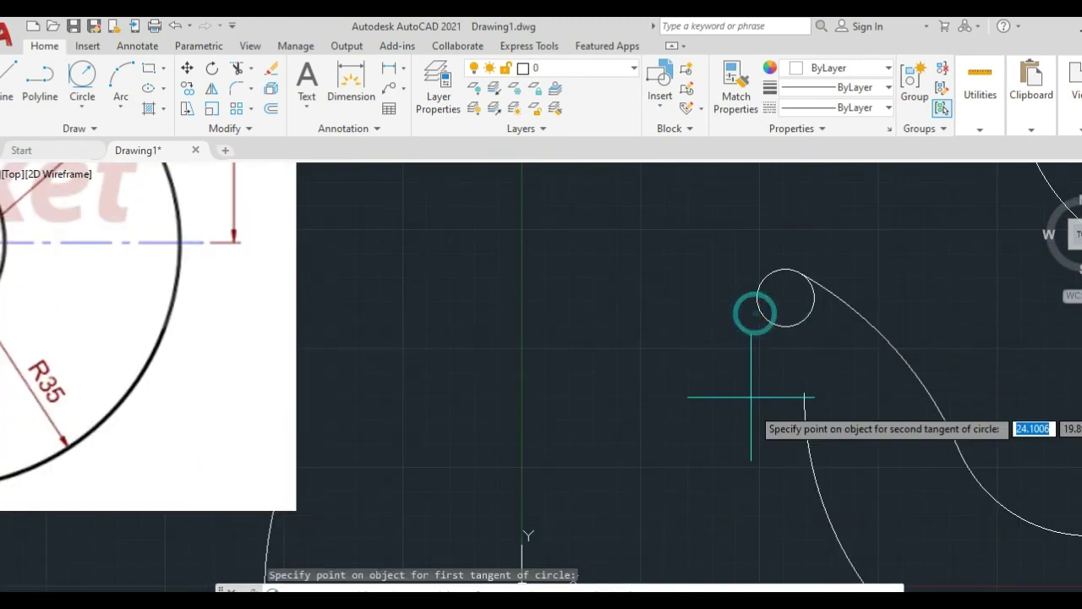
click(810, 463)
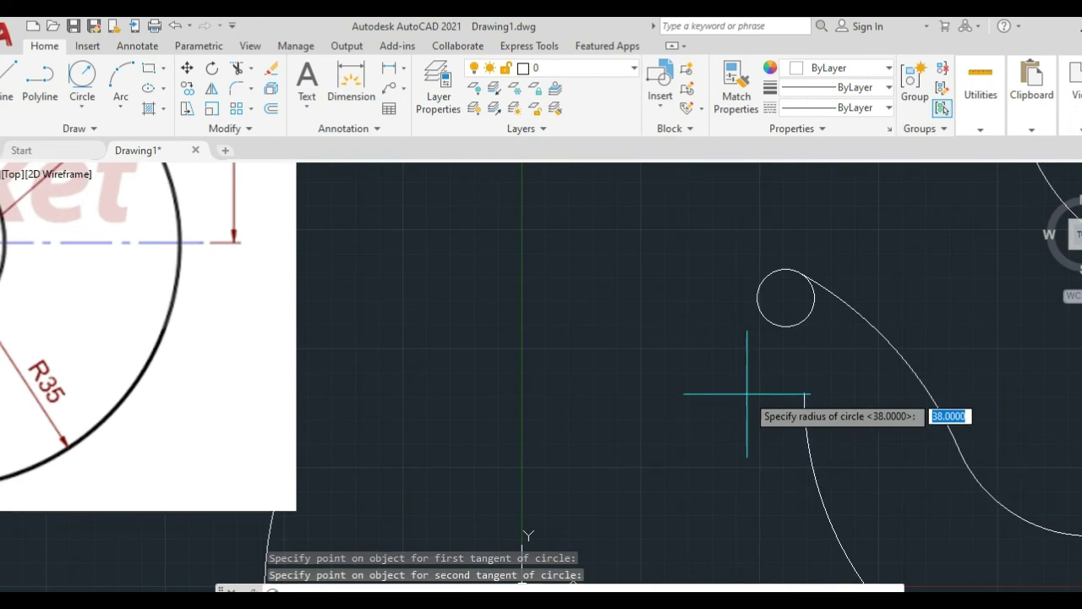
key(Return)
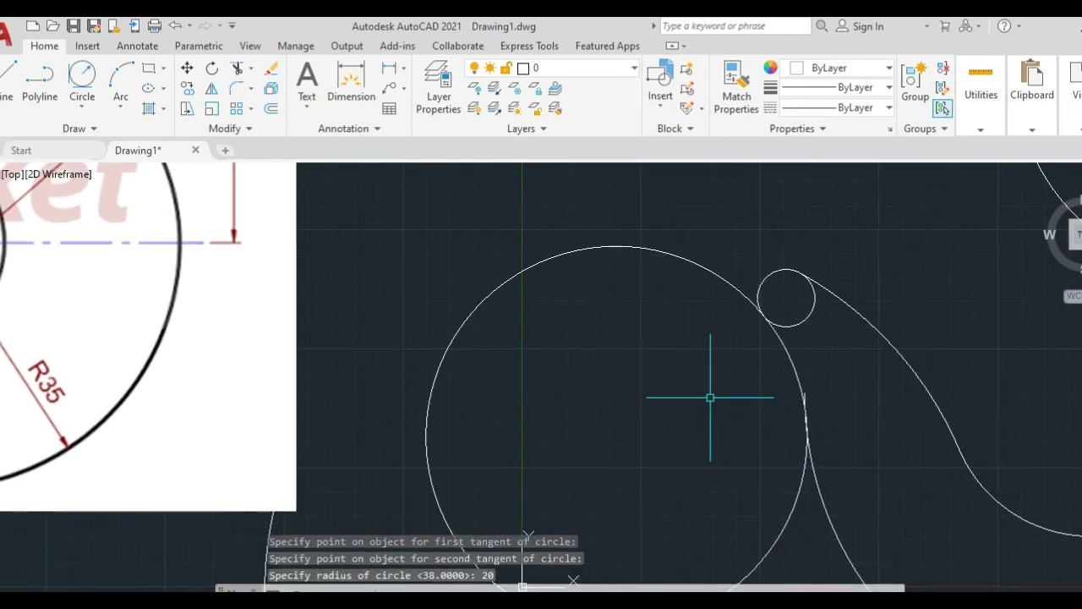
Trim away the large circle's left arc to round off the hook tip.
text(tr)
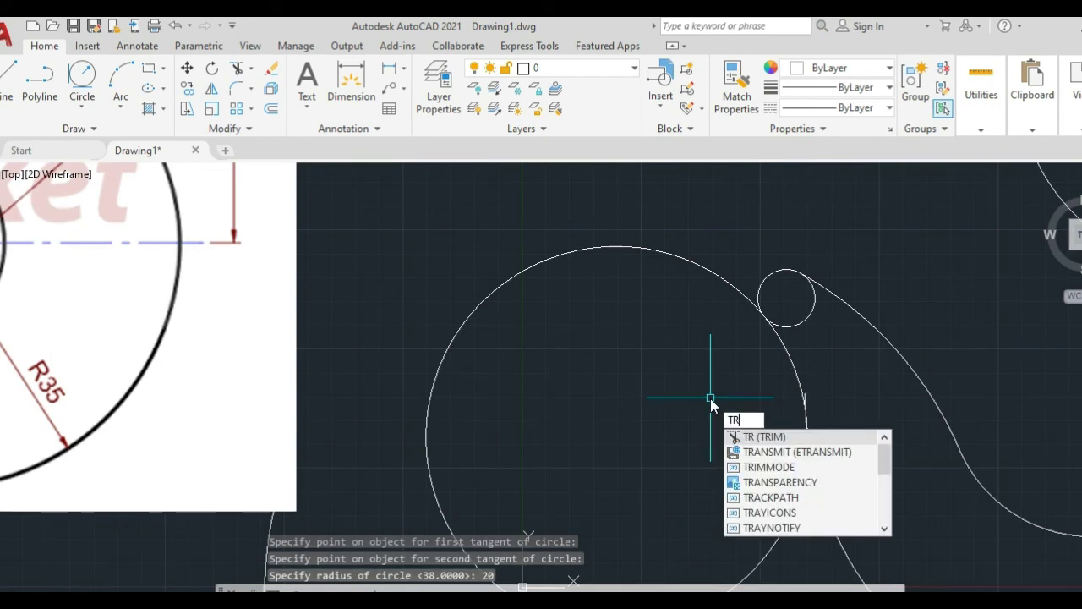
key(Return)
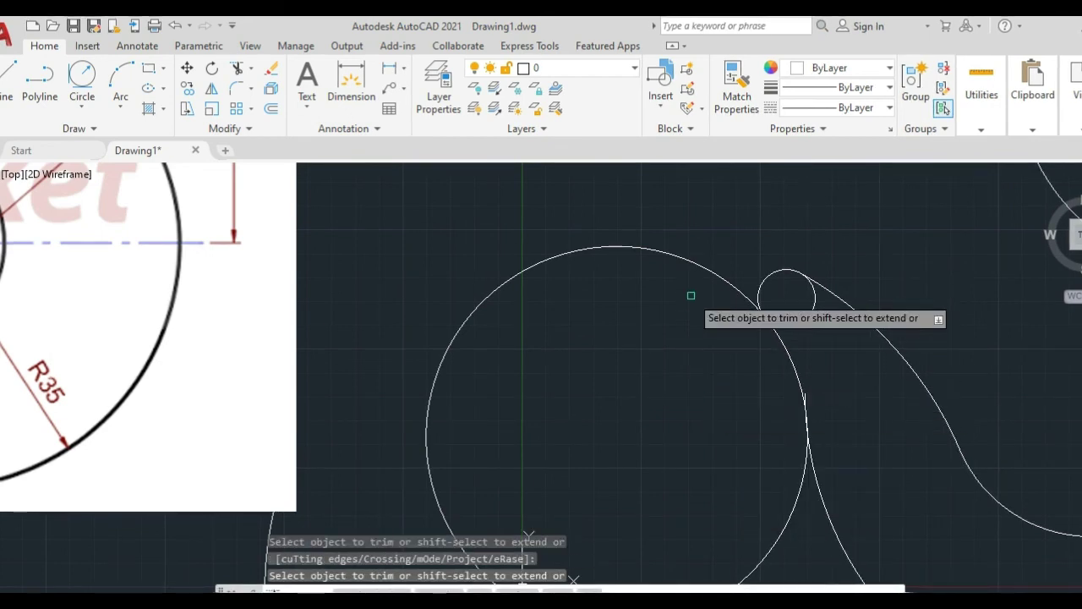
click(689, 262)
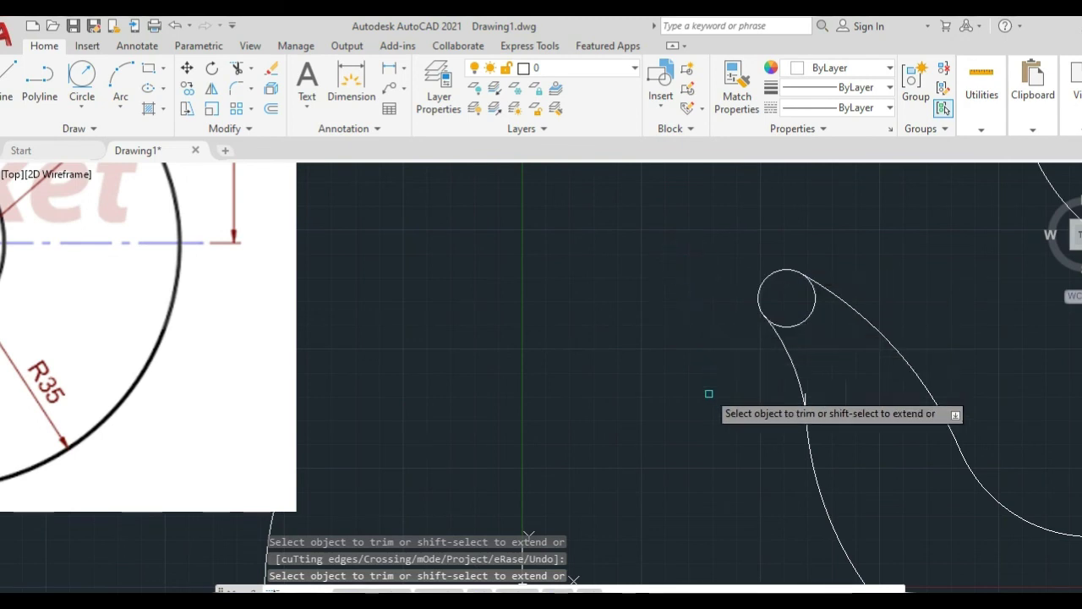
scroll(849, 431, up, 8)
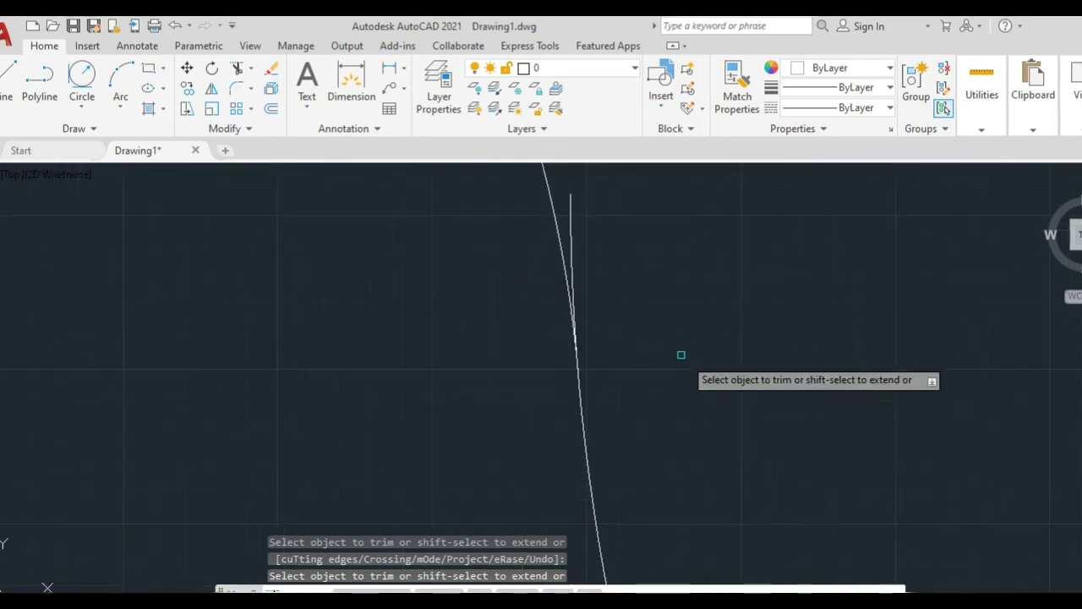
scroll(719, 270, down, 6)
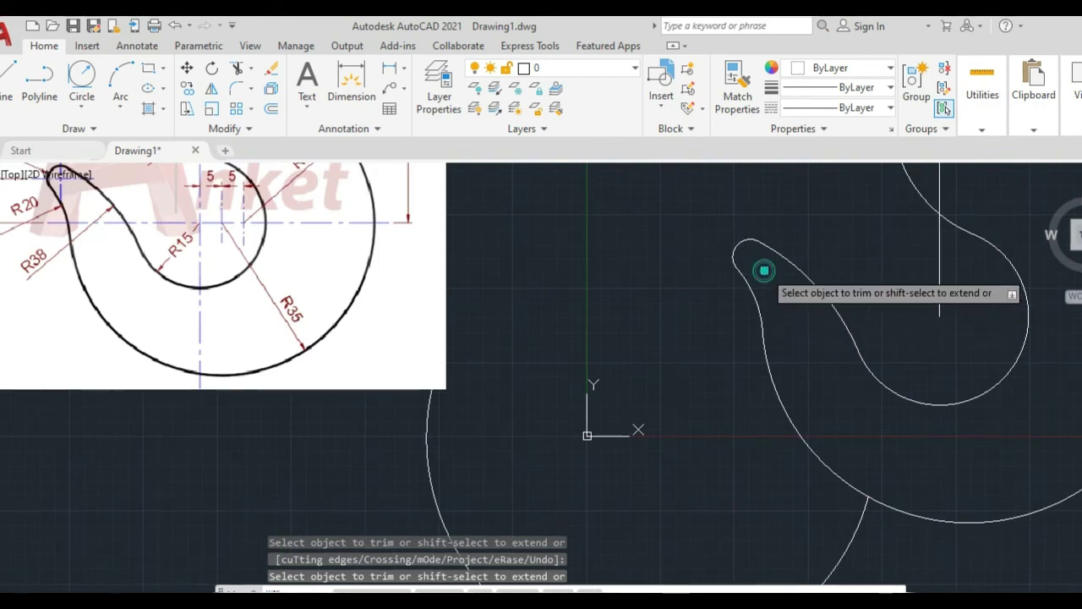
scroll(762, 271, down, 4)
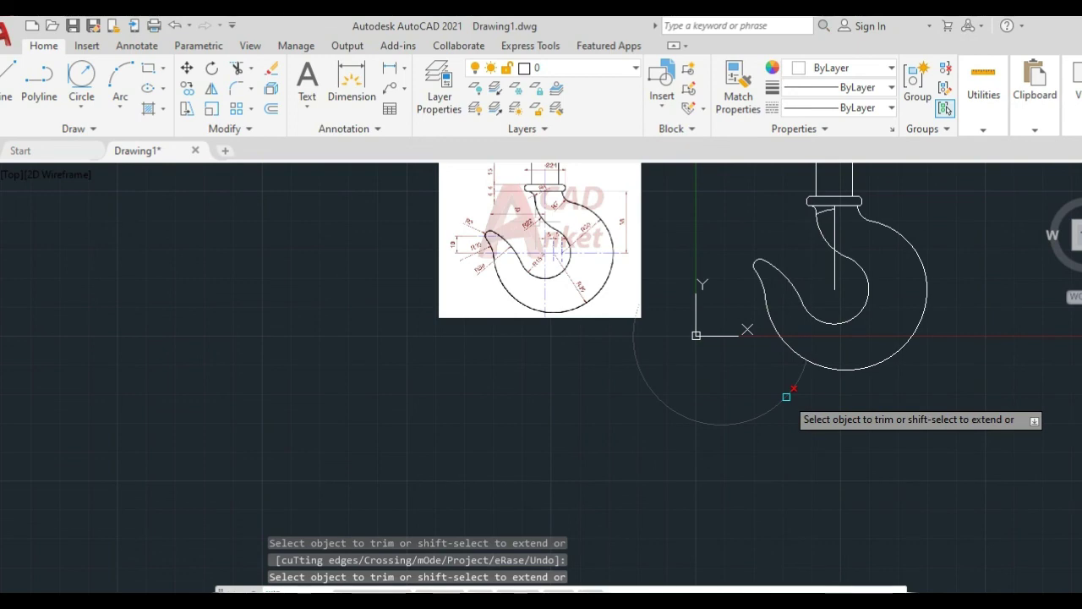
Trim the leftover lower arc, the vertical centre-line pieces and the short diagonal under the collar.
click(786, 396)
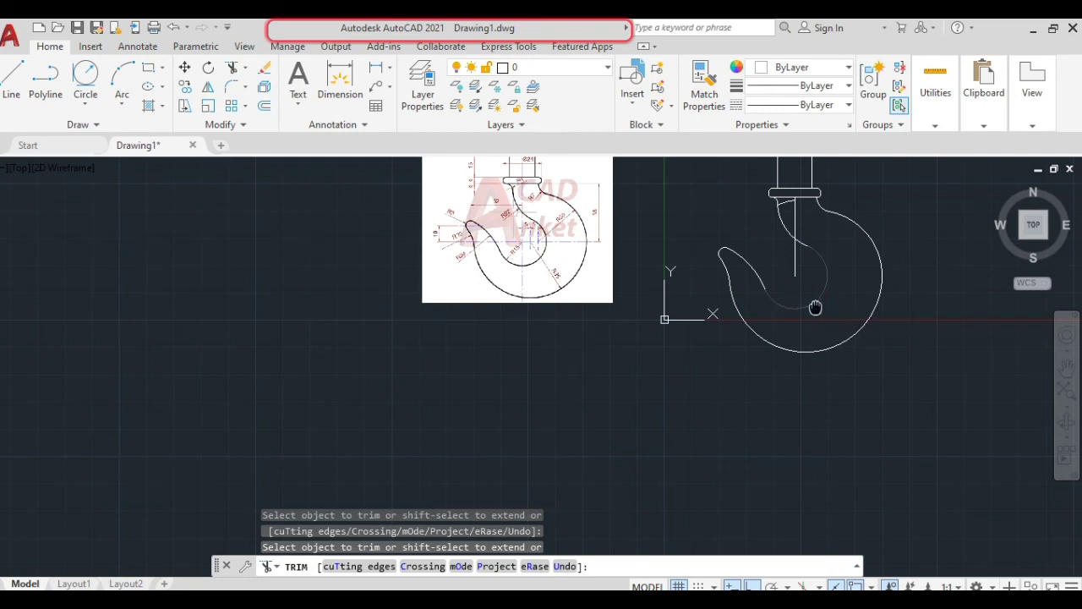
middle_drag(814, 304, 755, 386)
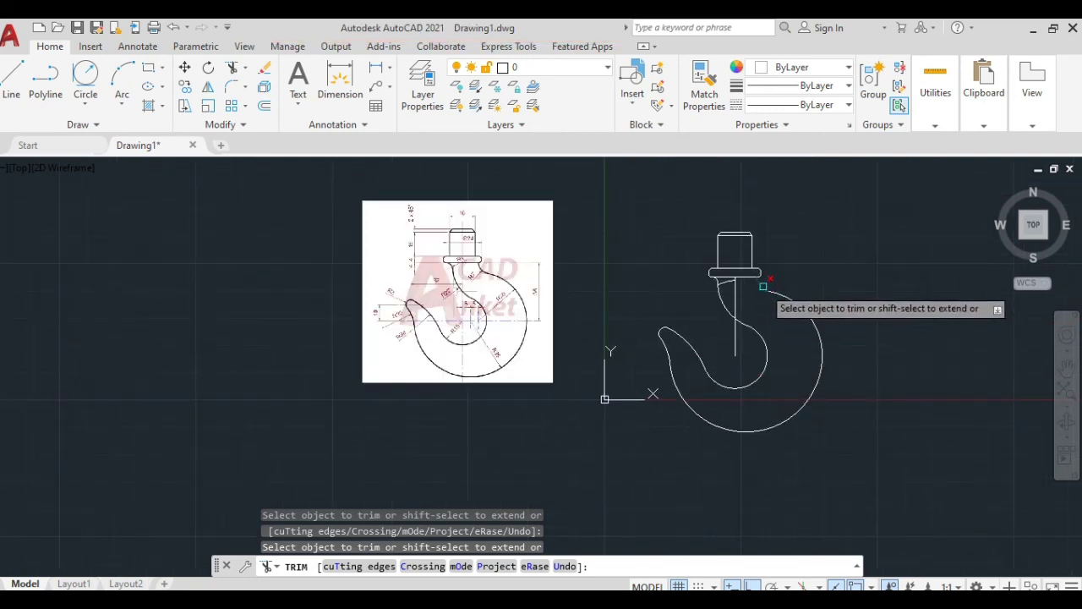
scroll(825, 282, up, 4)
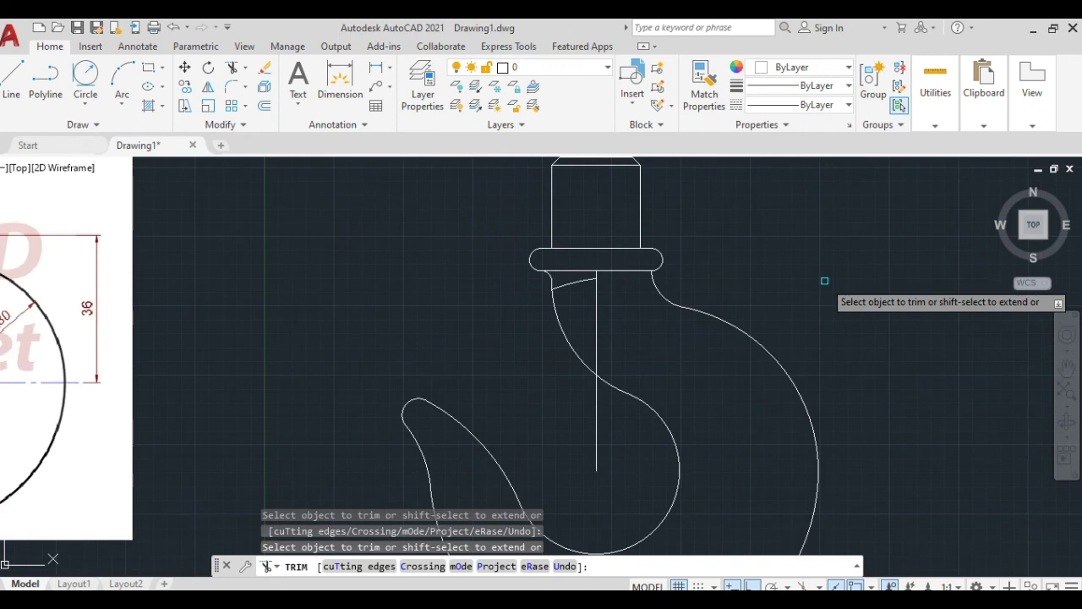
click(596, 425)
click(596, 332)
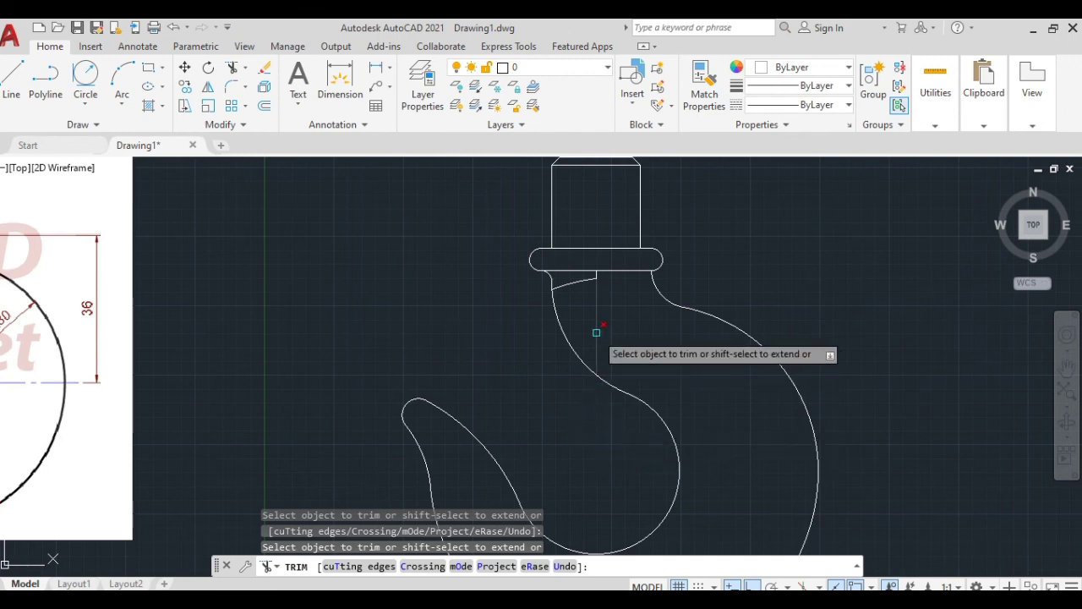
click(582, 284)
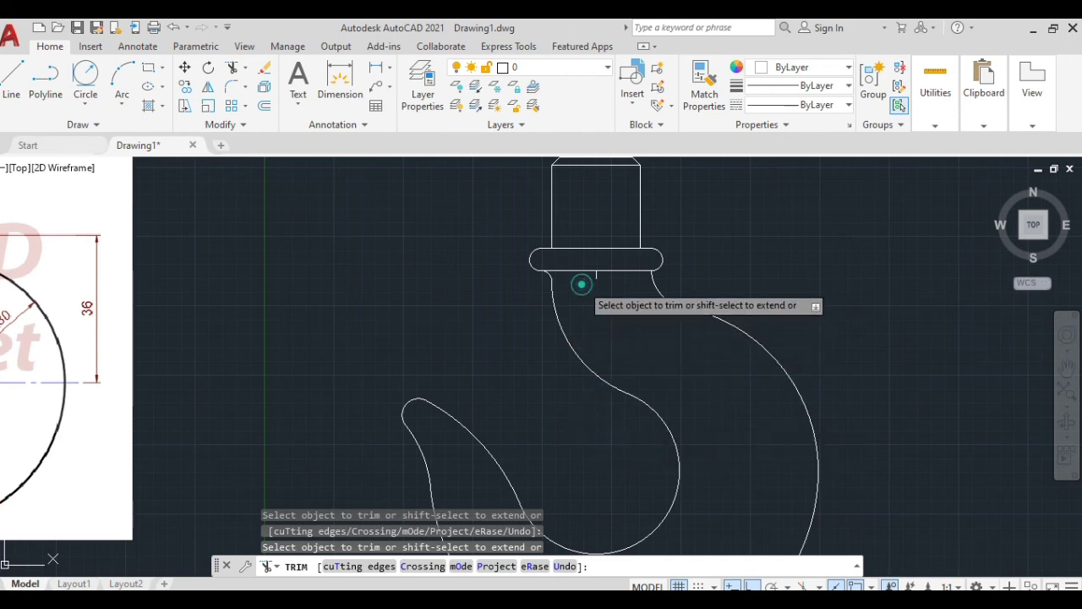
scroll(582, 284, up, 4)
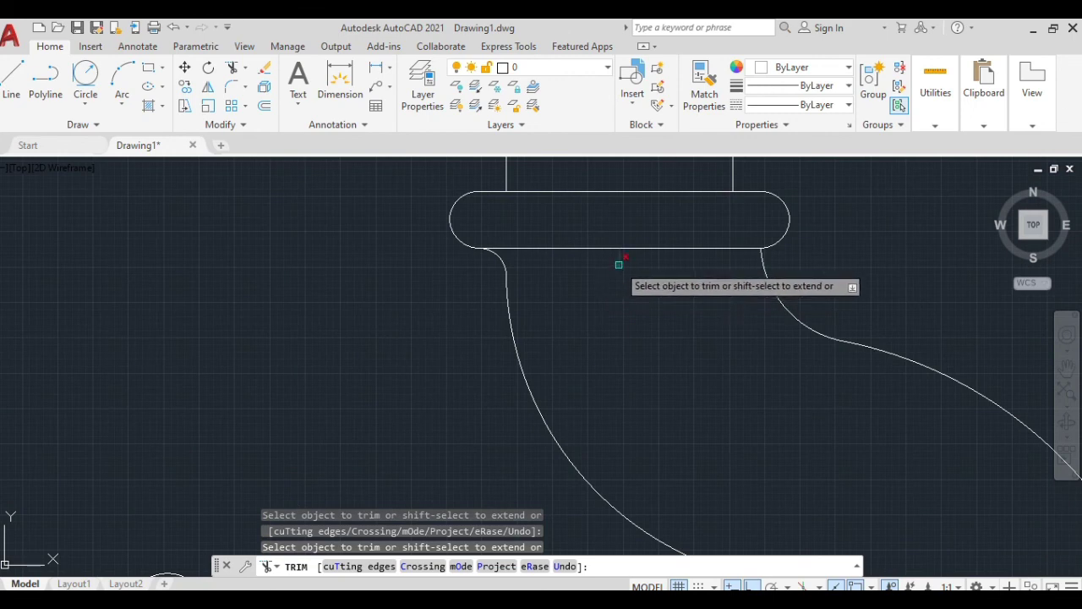
scroll(619, 264, down, 6)
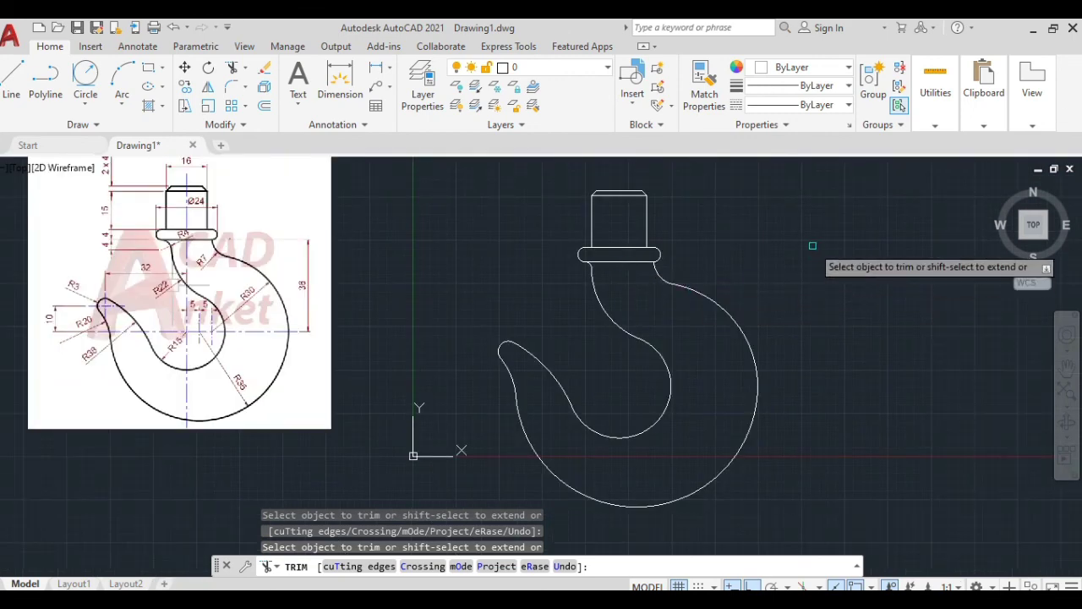
key(Escape)
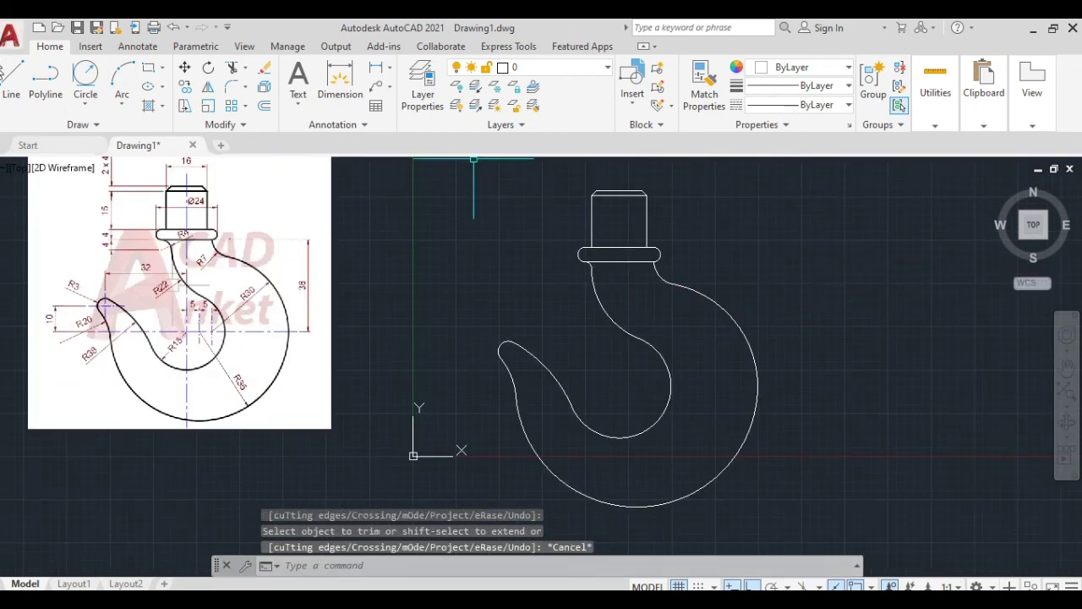
click(11, 76)
click(775, 253)
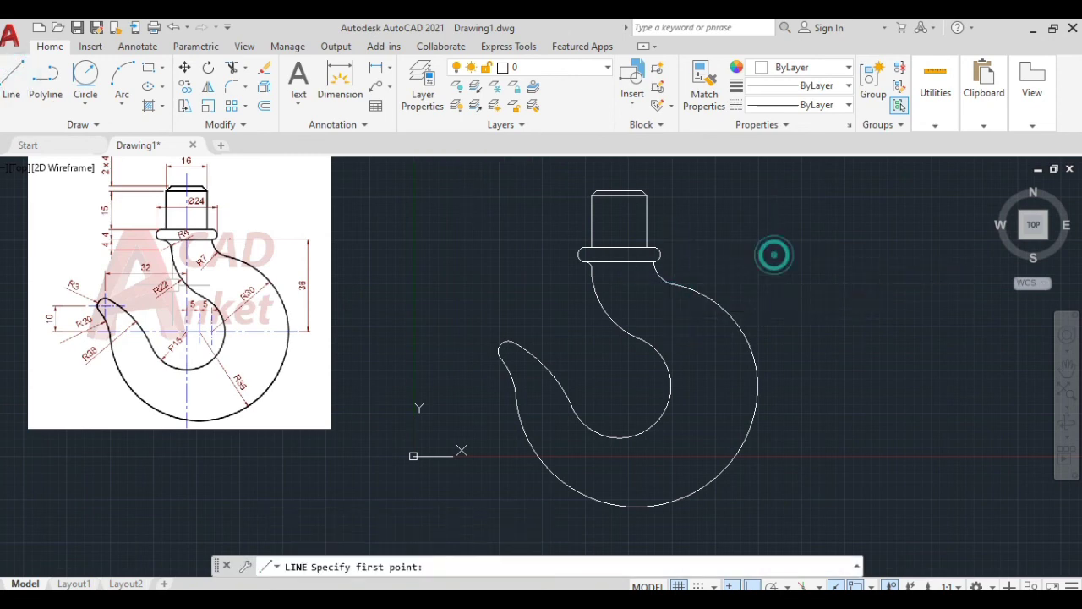
click(876, 255)
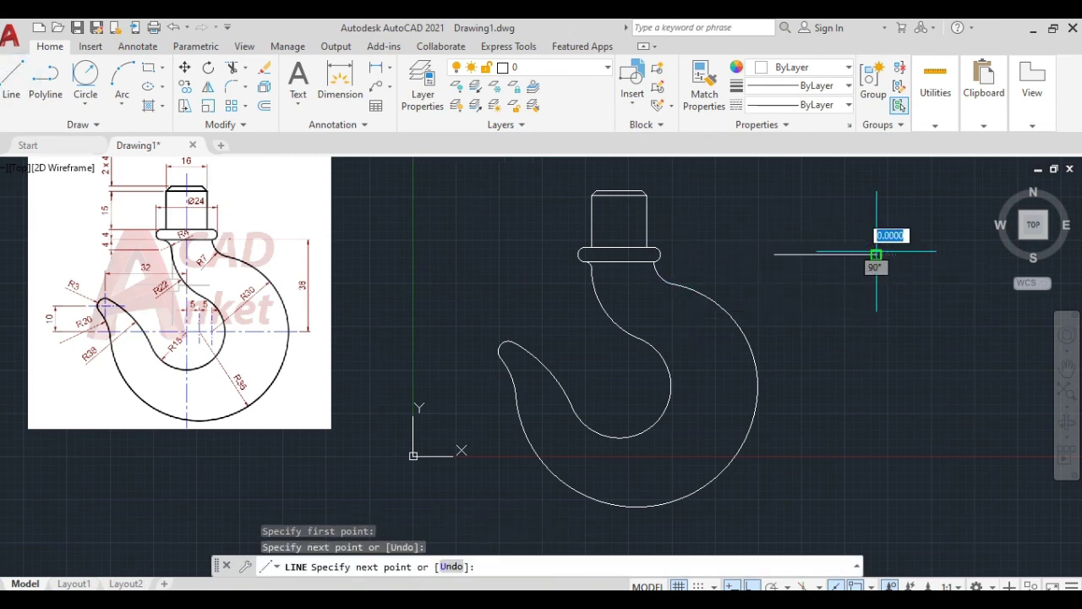
key(Escape)
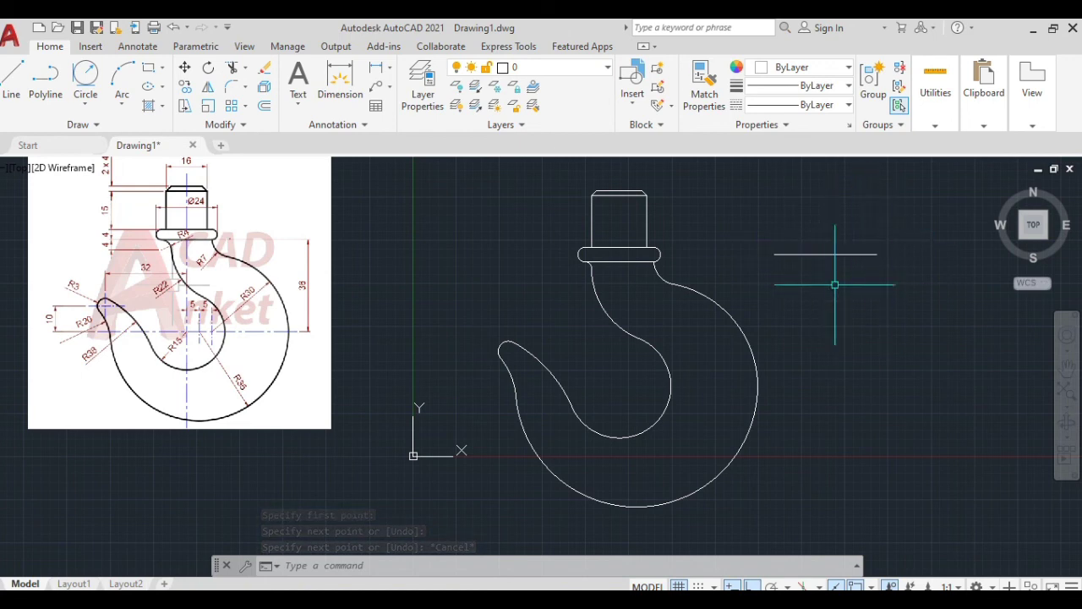
text(tr)
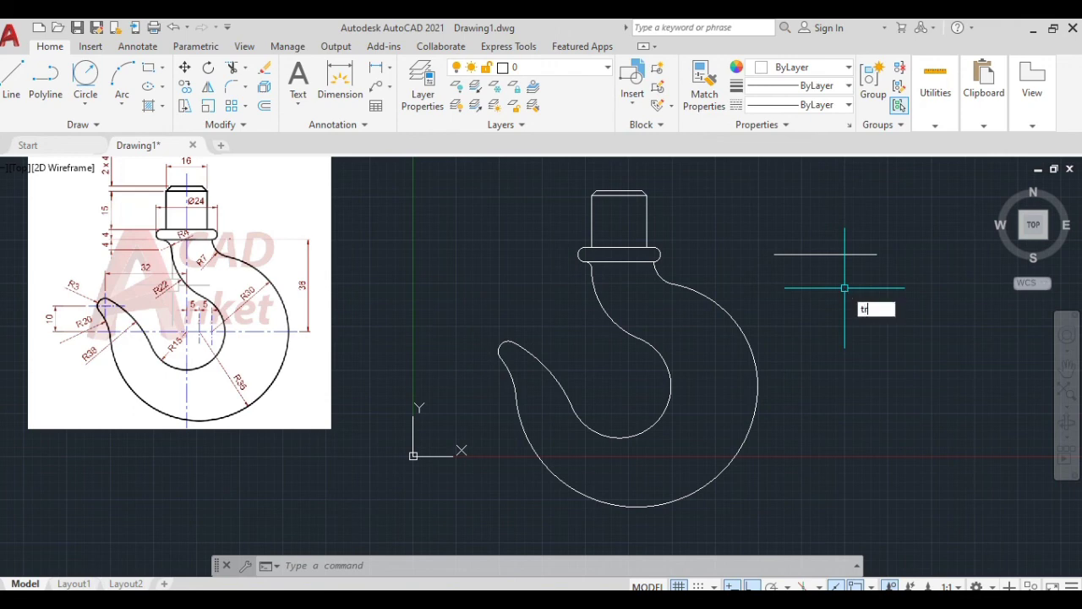
key(Return)
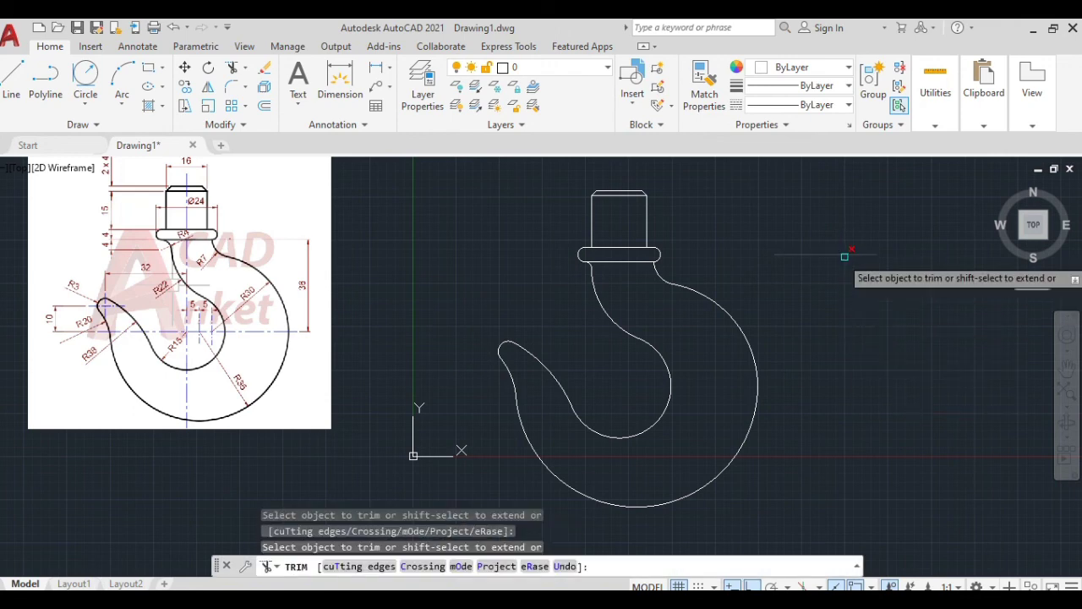
click(844, 255)
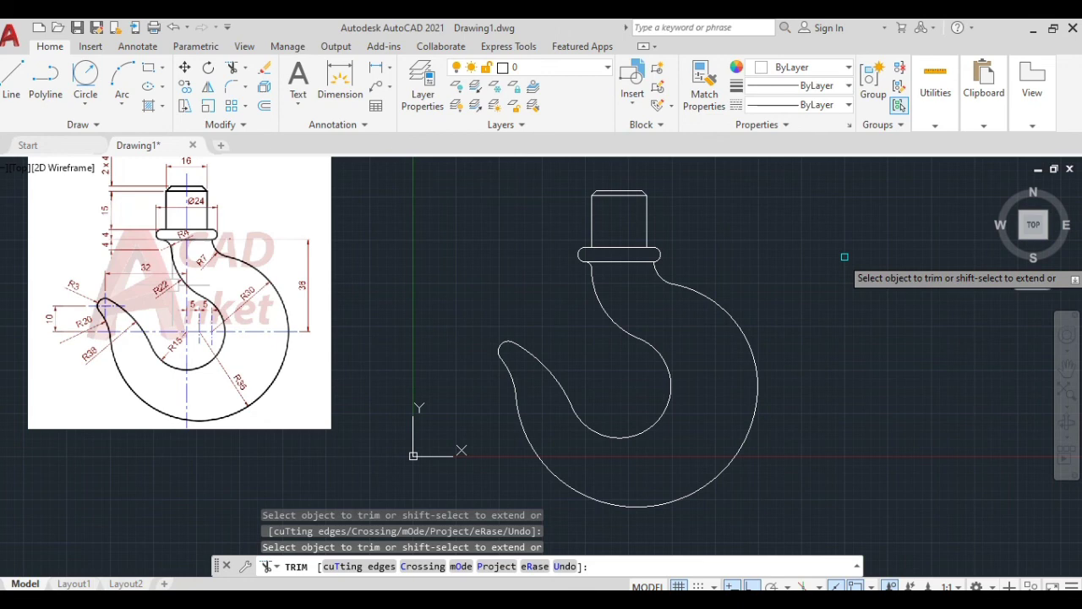
key(Escape)
key(ctrl+z)
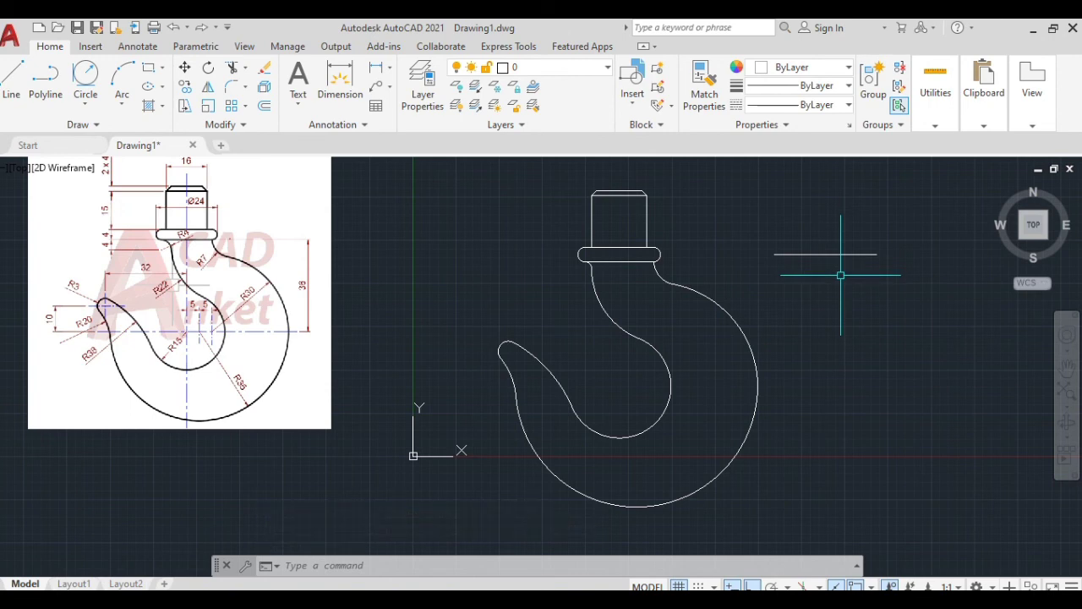
text(tr)
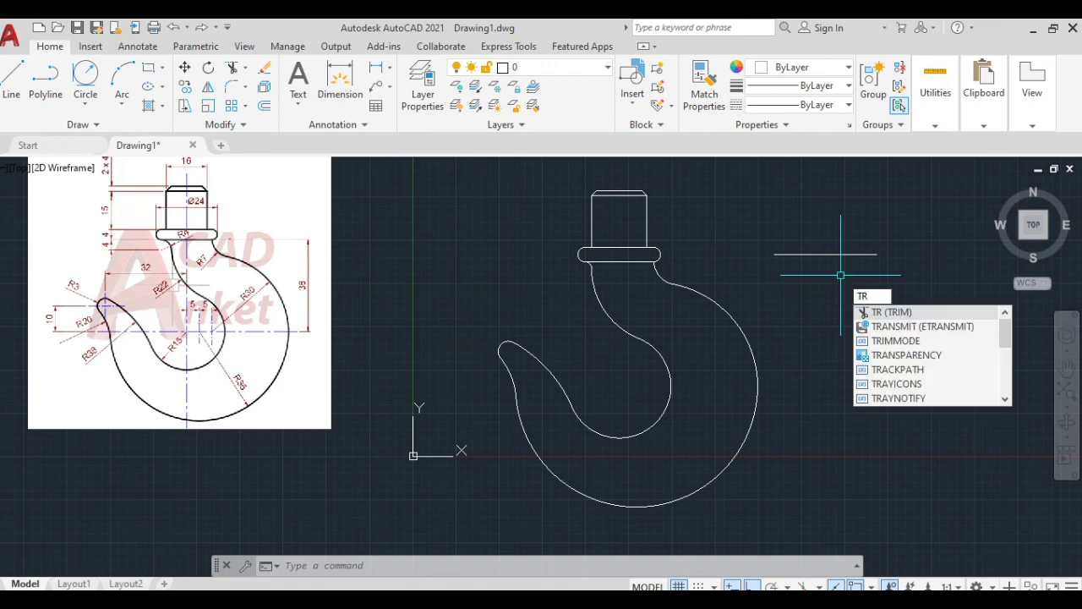
key(Return)
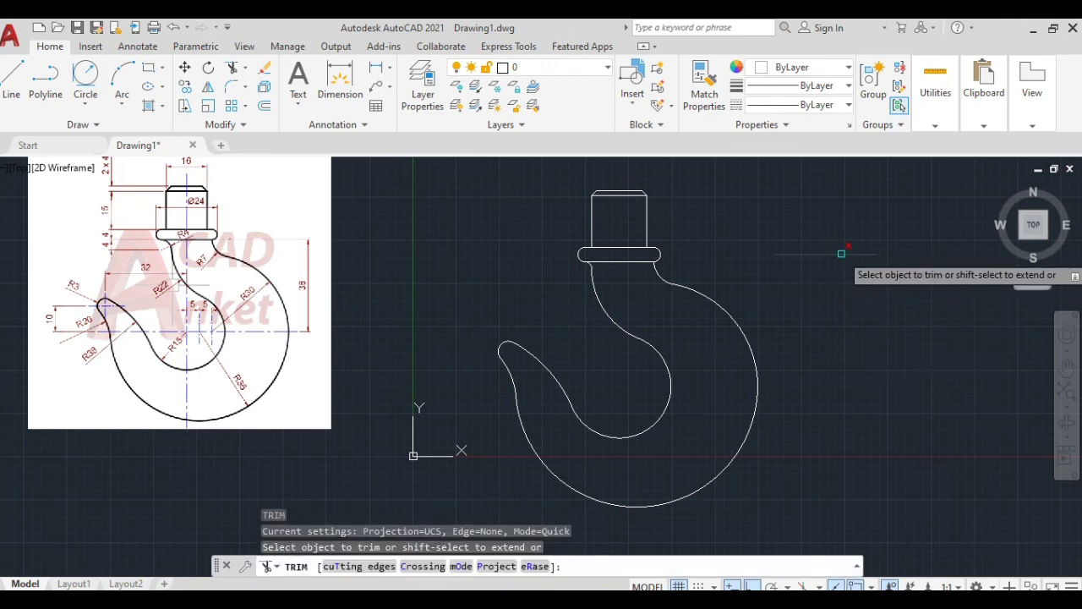
click(842, 253)
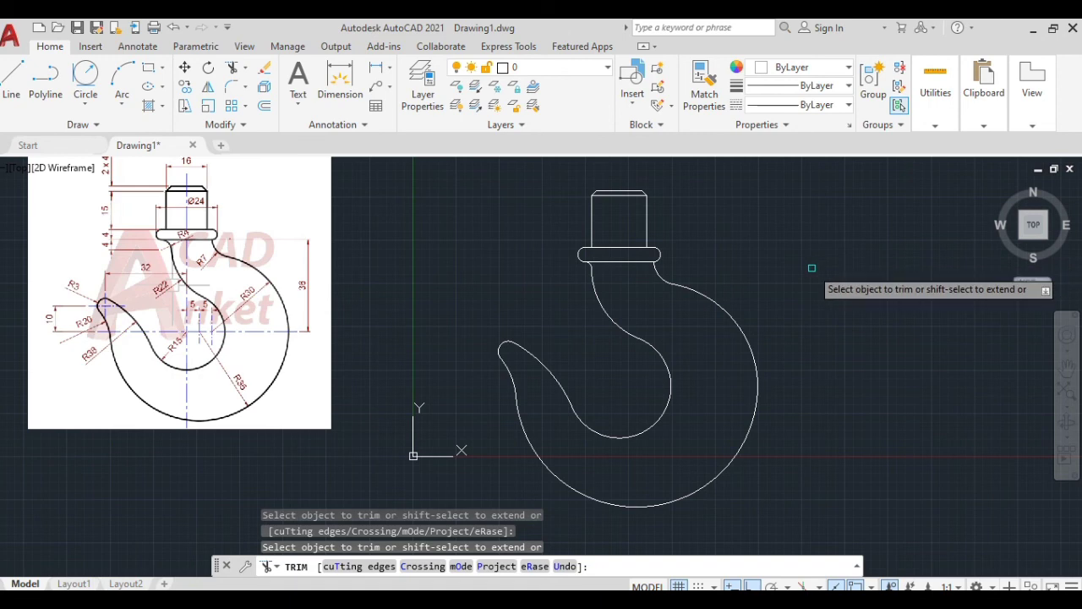
key(Escape)
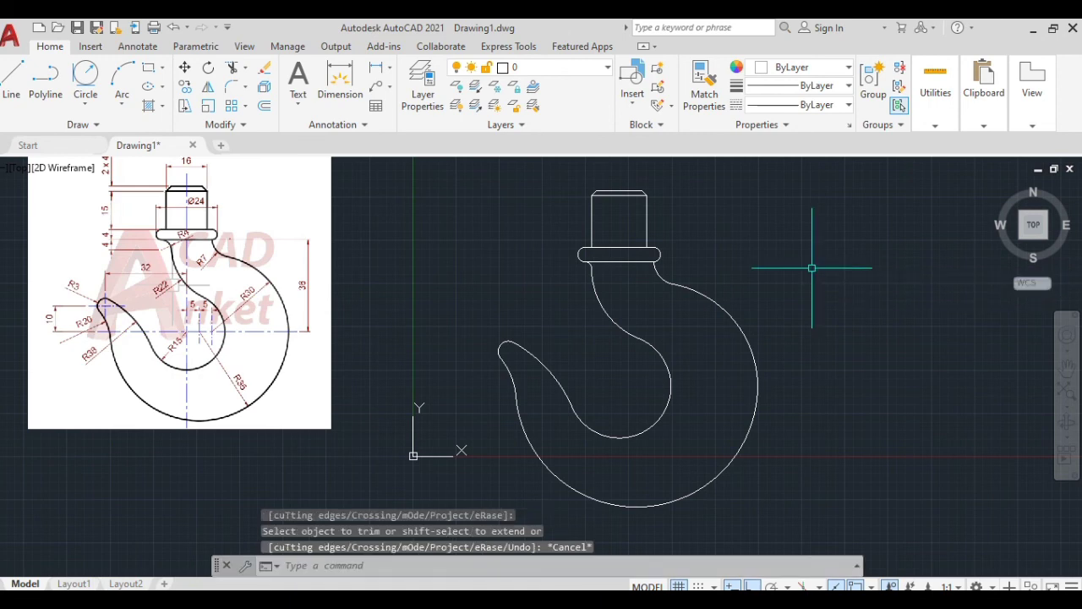